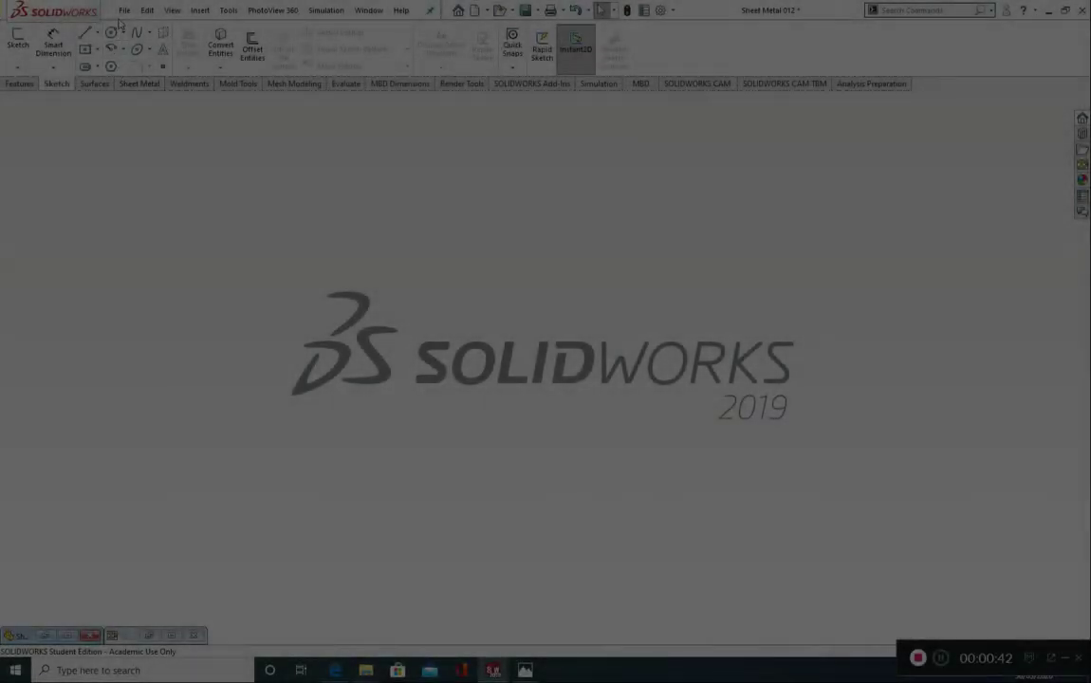
Create a new part document.
left_click(124, 10)
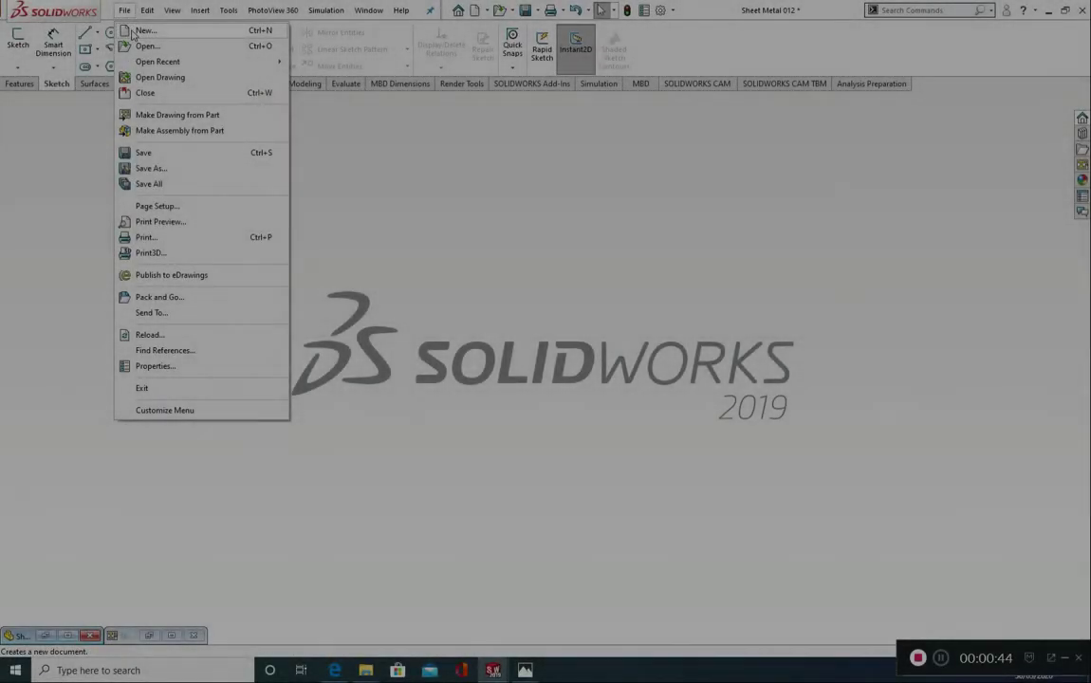
left_click(132, 31)
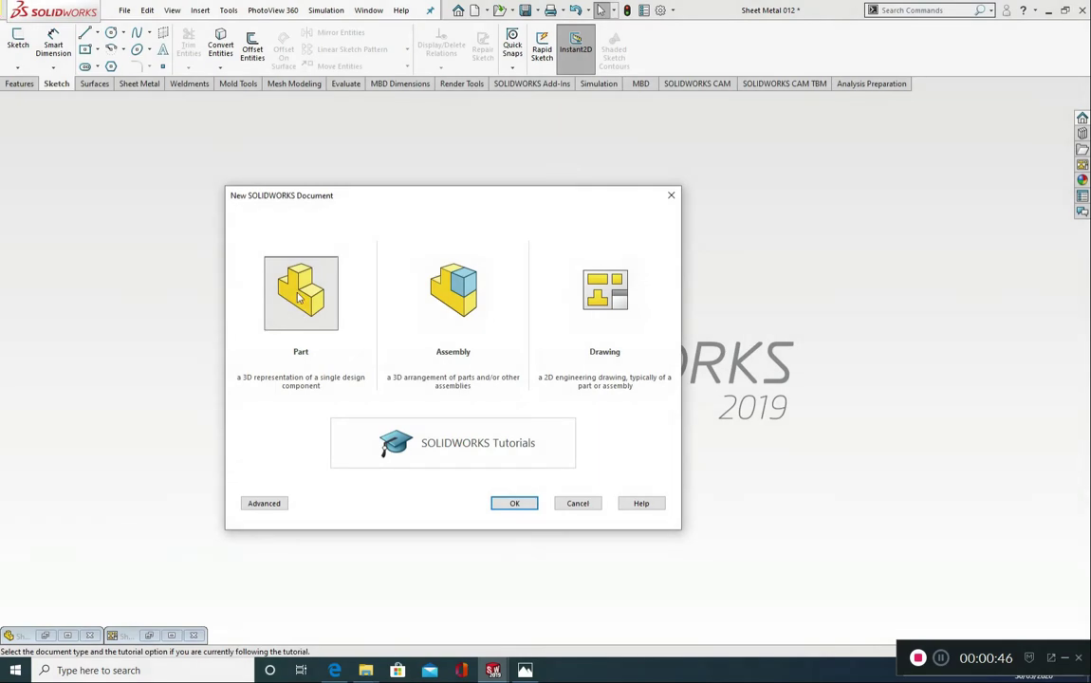
left_click(273, 271)
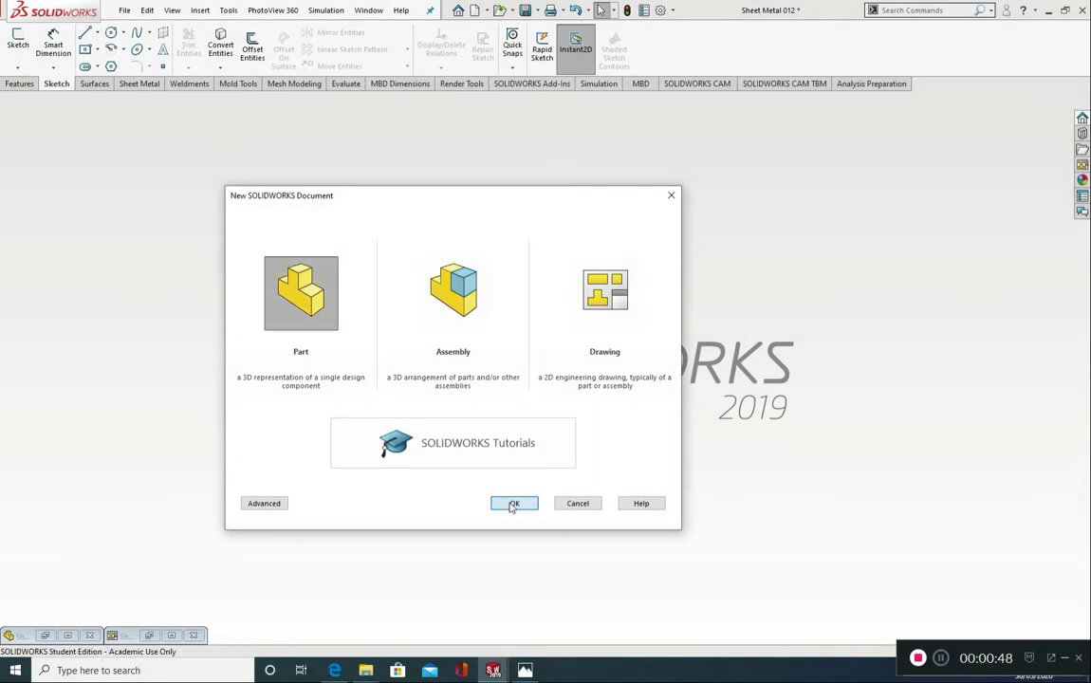
left_click(513, 503)
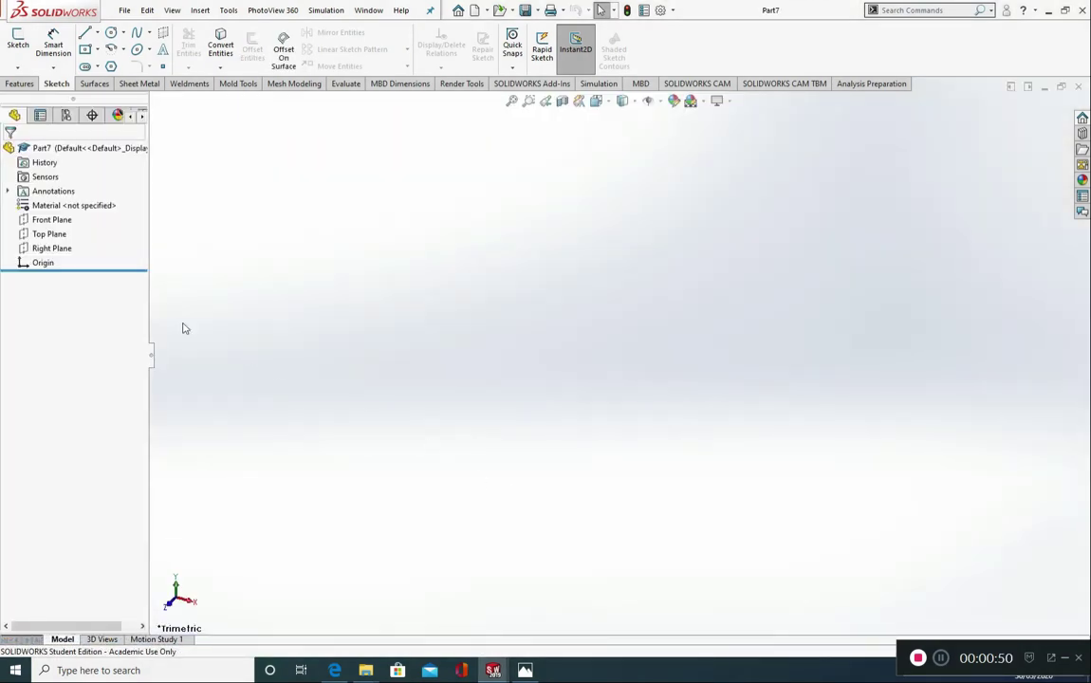
Sketch a center rectangle of about 163 by 68 mm on the Top Plane, centred on the origin.
left_click(48, 233)
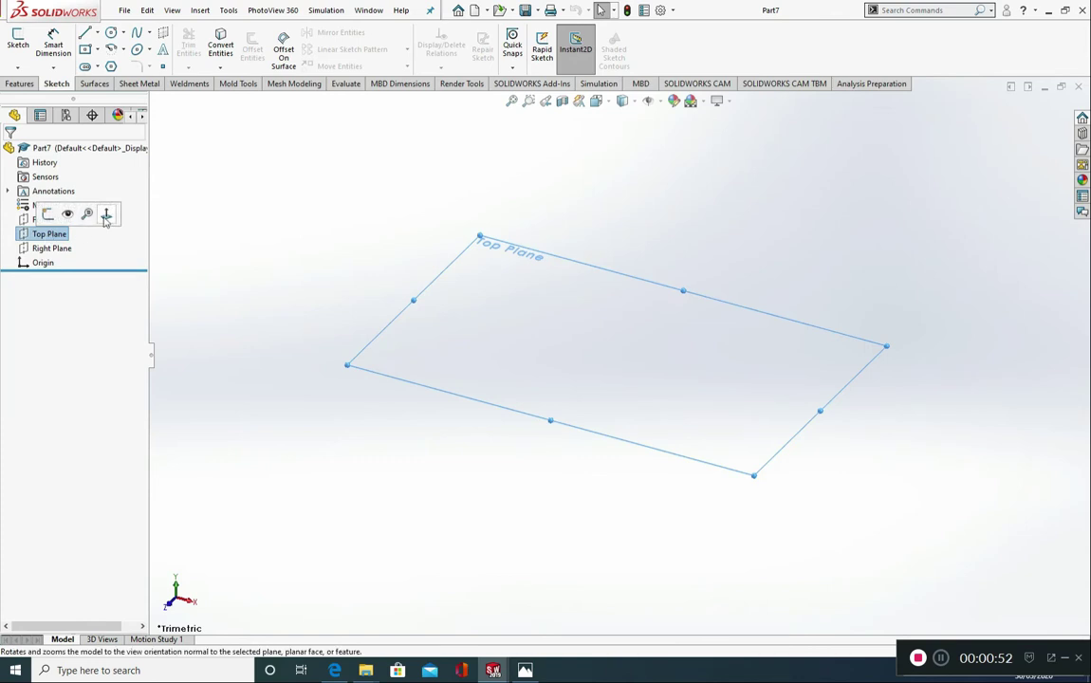
left_click(84, 210)
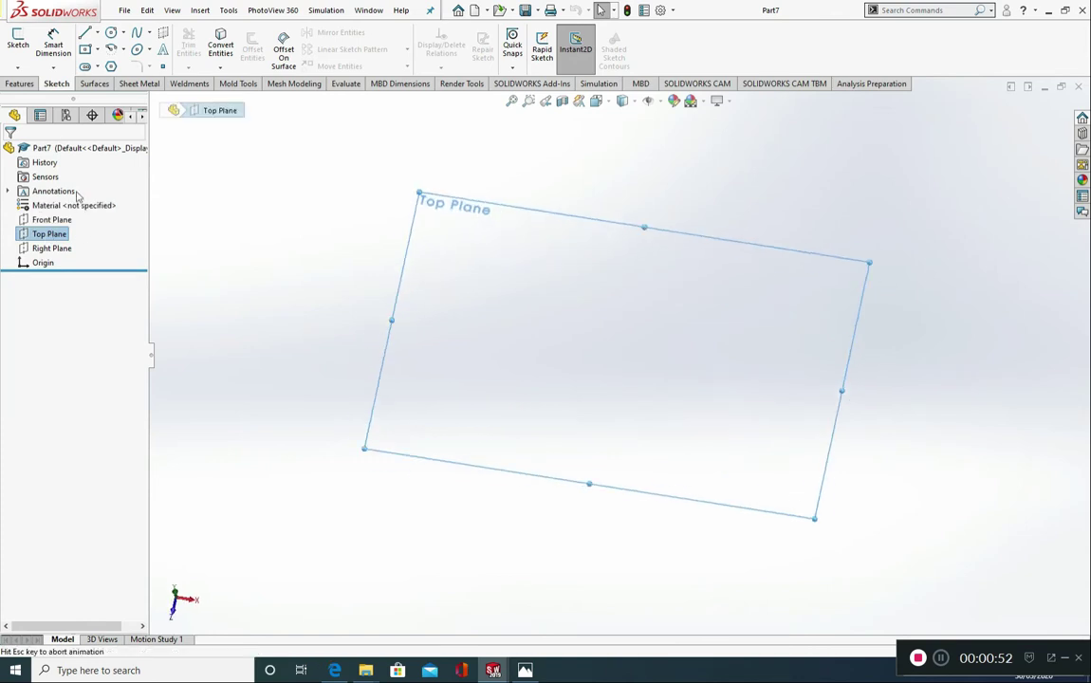
left_click(97, 52)
left_click(110, 81)
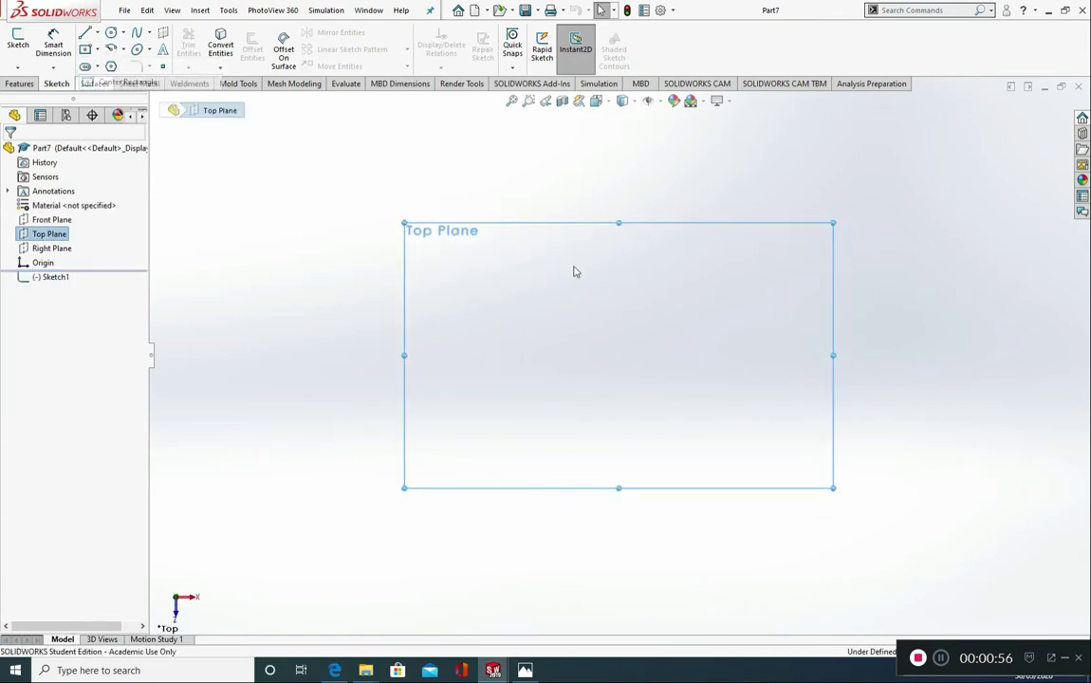
left_click(619, 355)
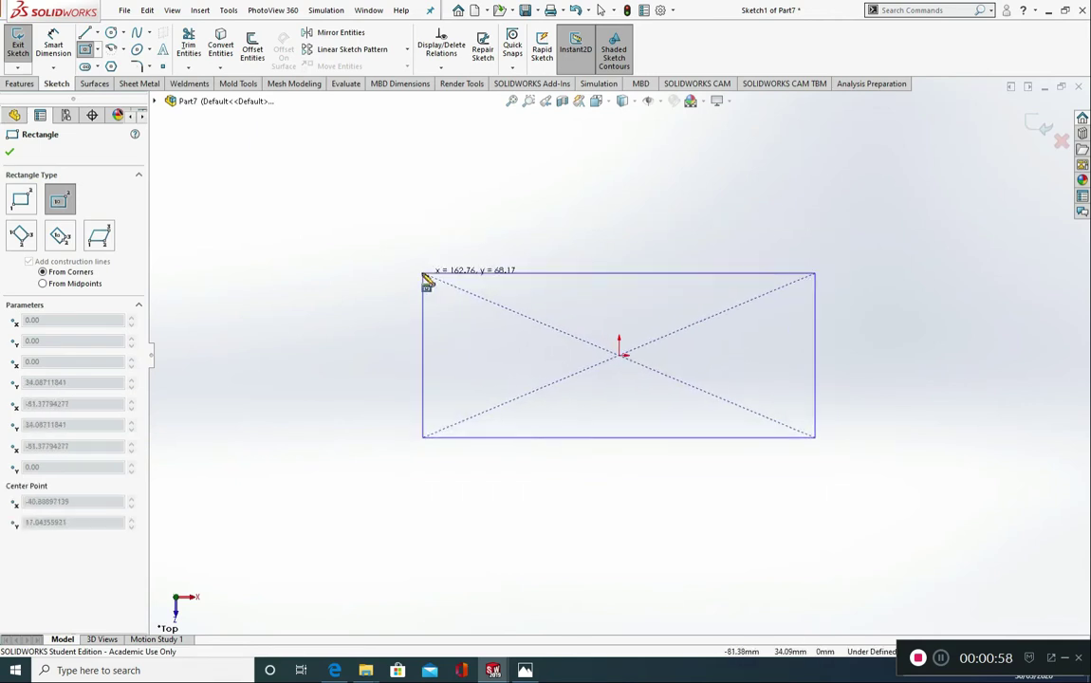
left_click(423, 274)
Dimension the rectangle to 300 mm wide and 100 mm high.
left_click(53, 45)
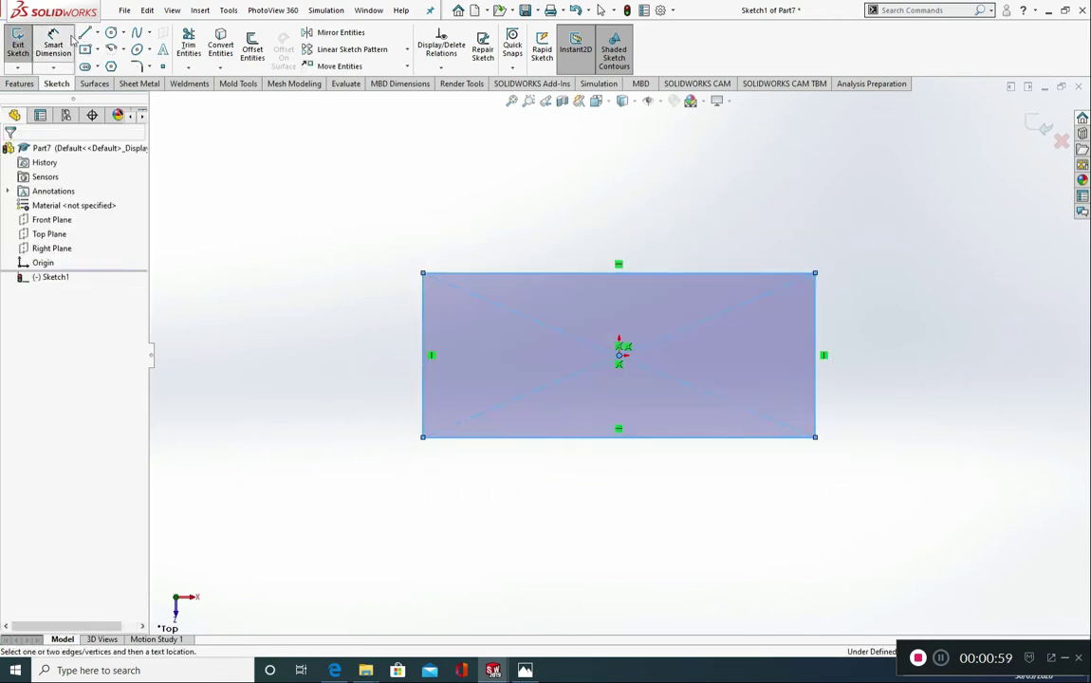
left_click(495, 275)
left_click(474, 231)
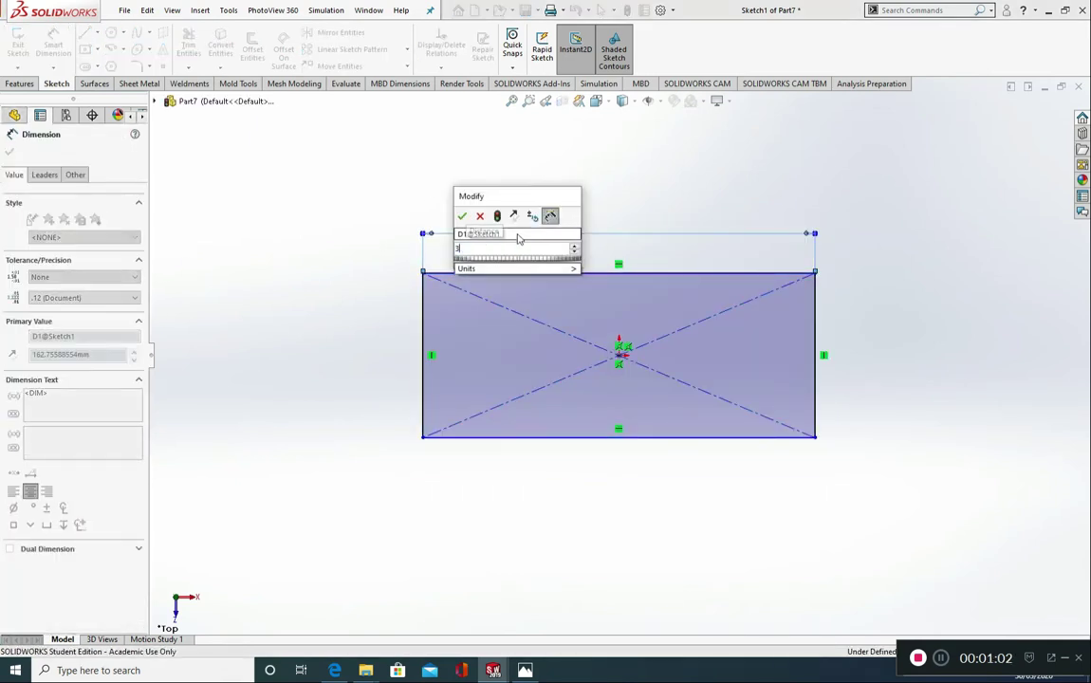
type("300")
key("Return")
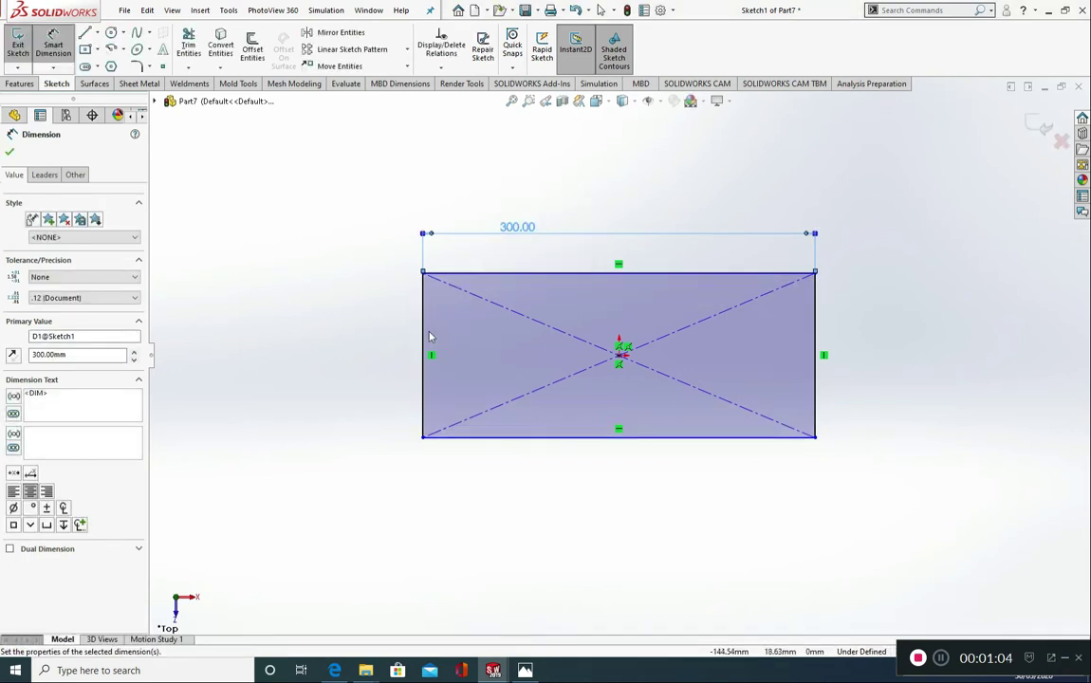
left_click(425, 340)
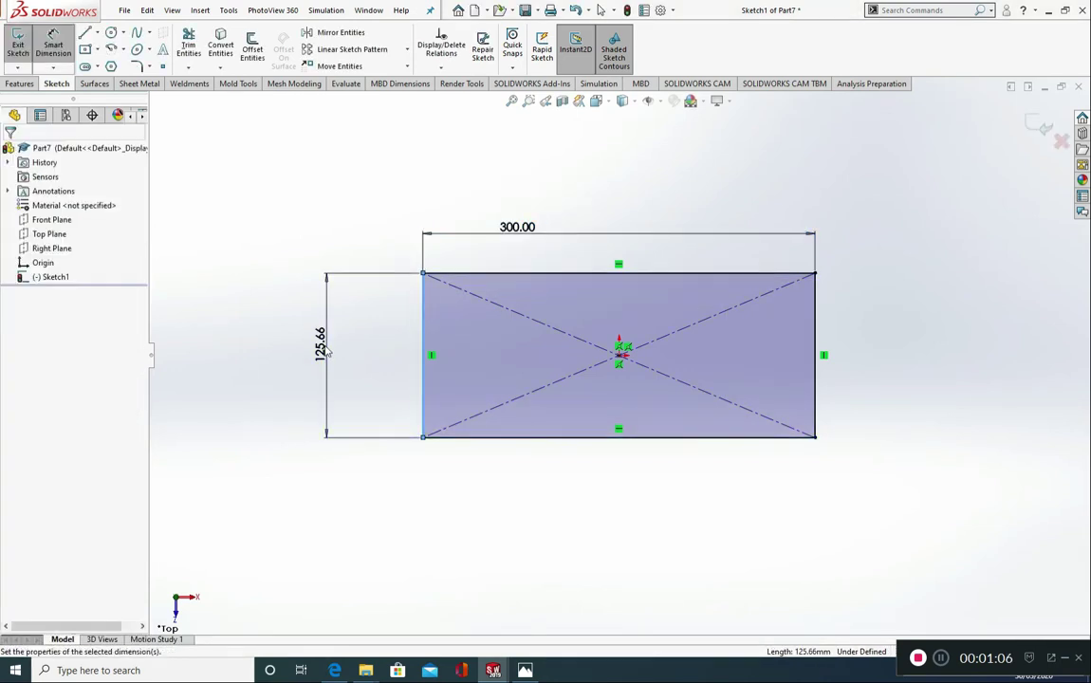
left_click(326, 351)
type("100")
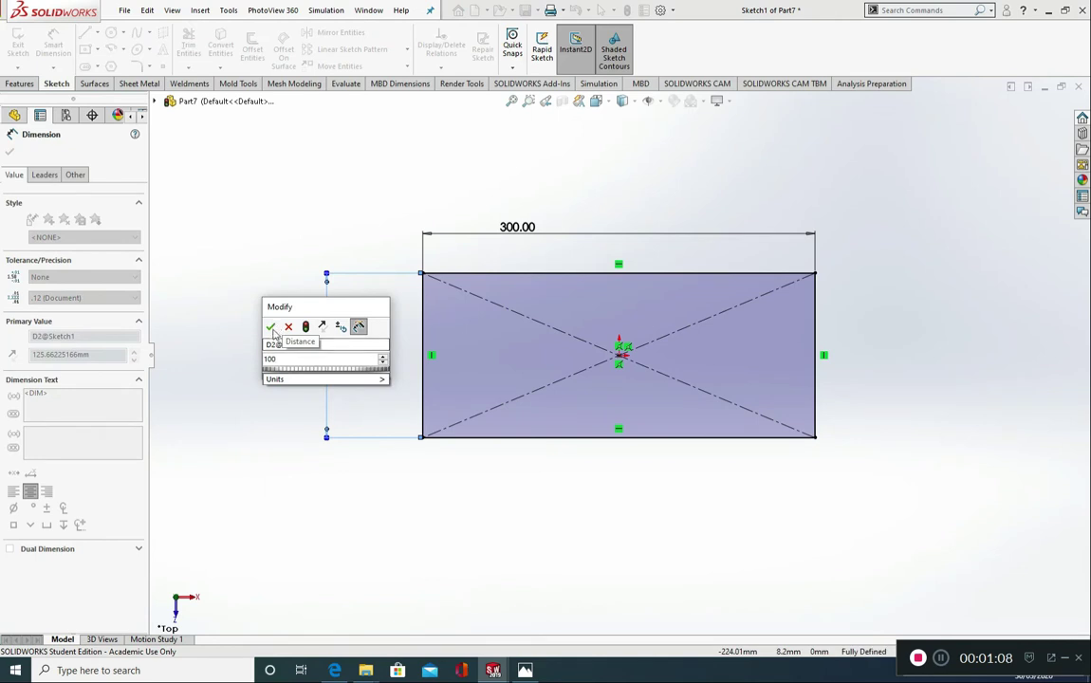
left_click(271, 327)
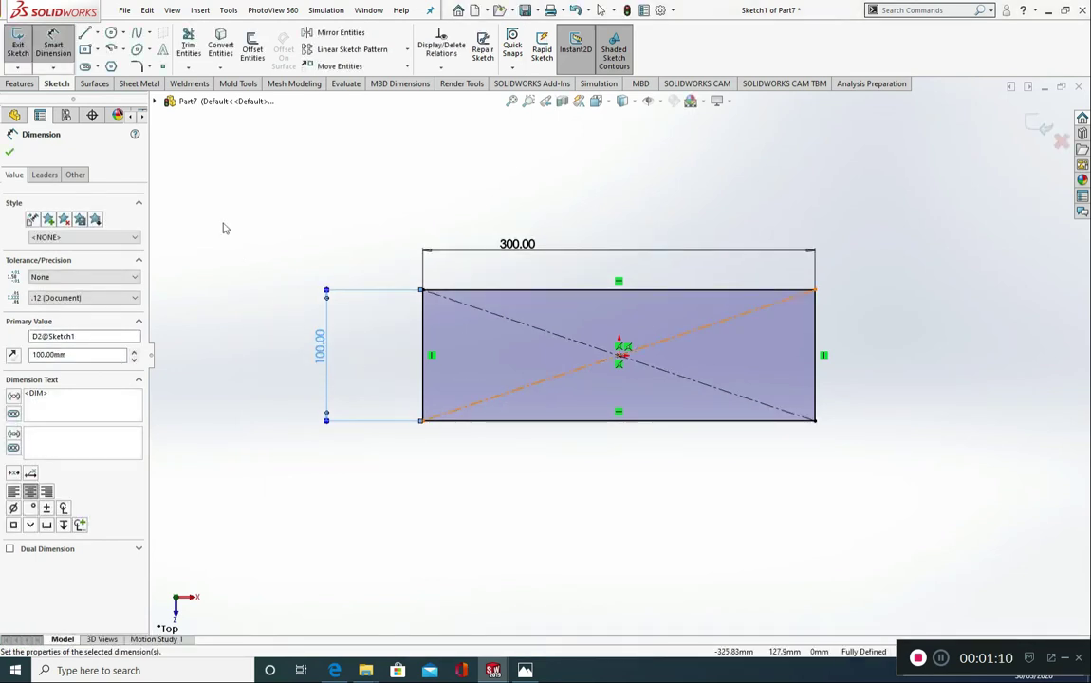
Sketch a corner rectangle of about 82 by 100 mm extending downward from the large rectangle's lower edge.
left_click(95, 52)
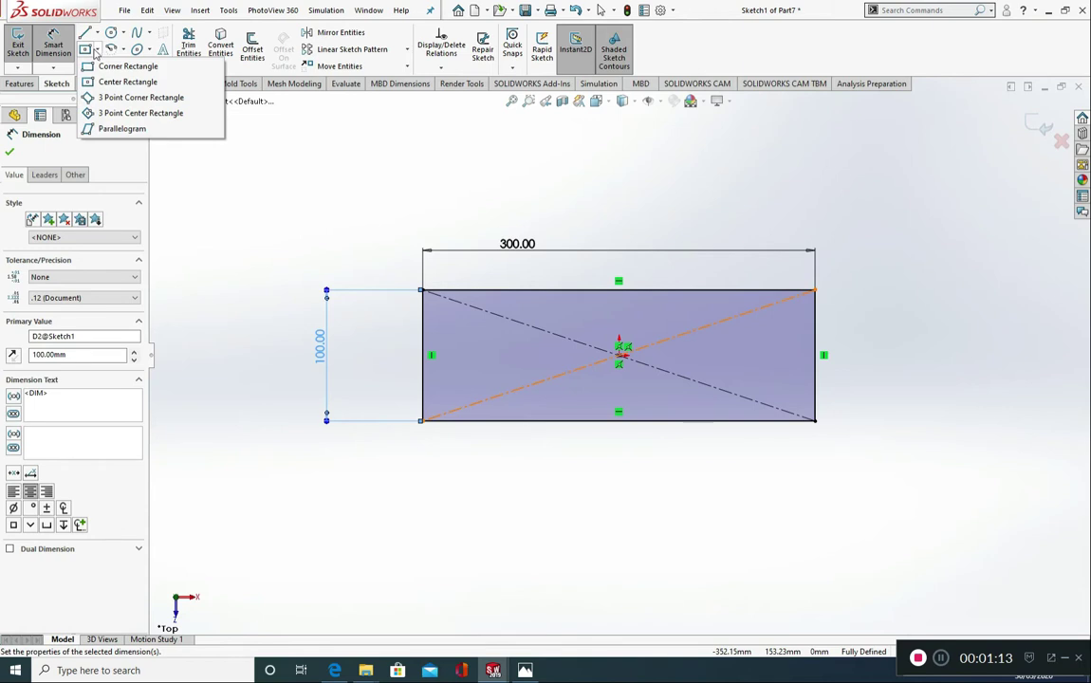
left_click(124, 67)
left_click(575, 421)
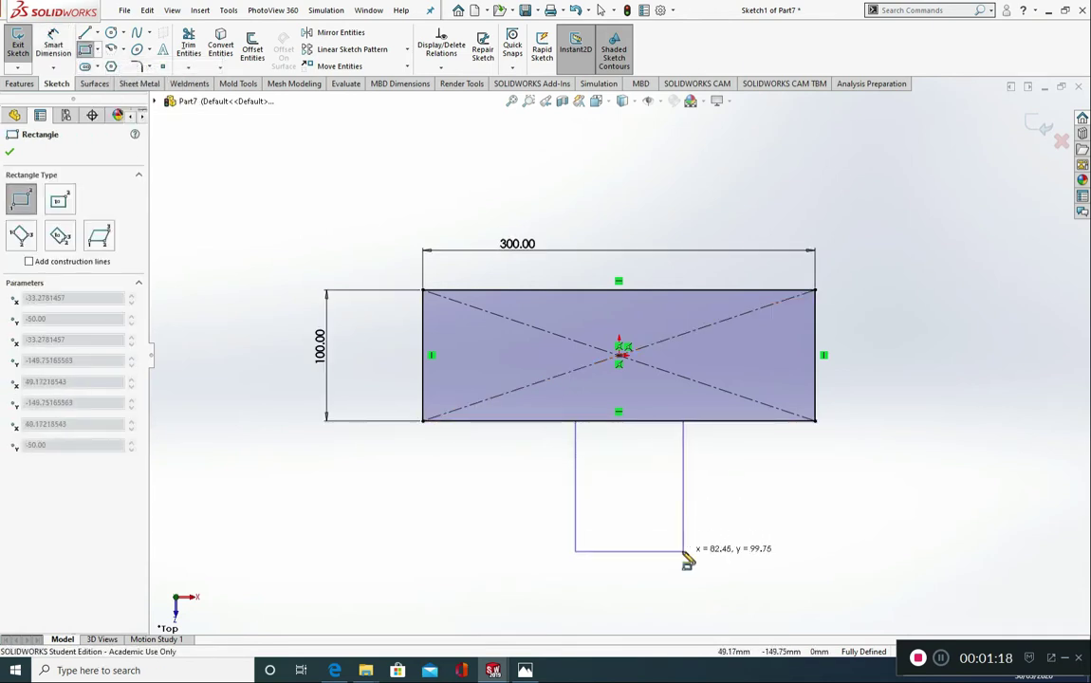
left_click(684, 551)
key("Escape")
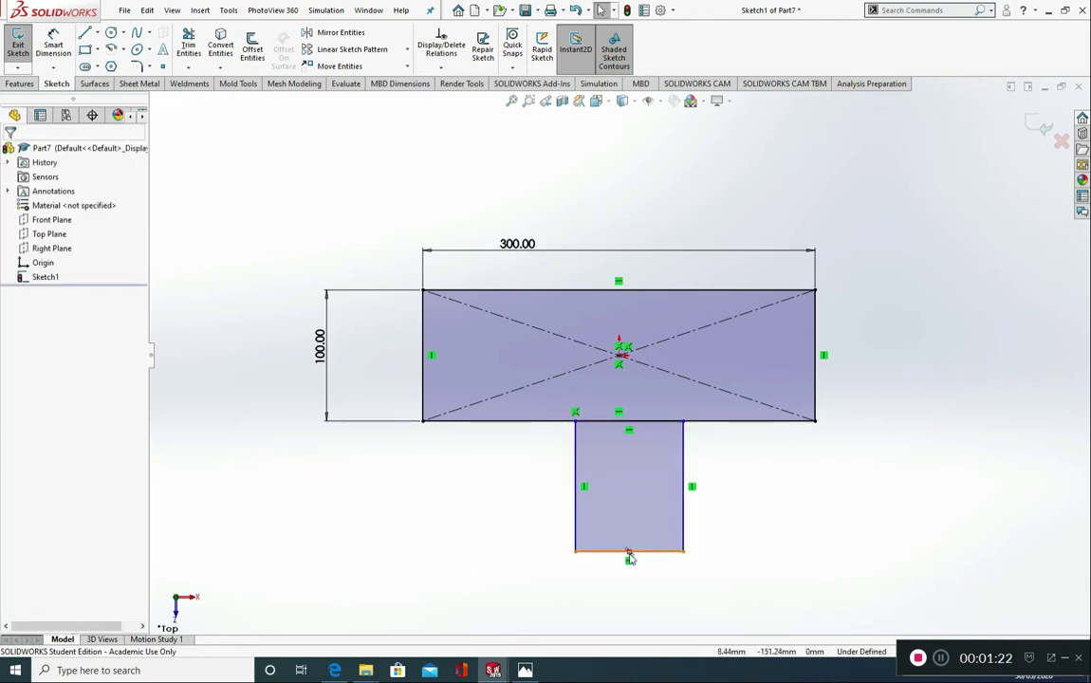
Add a Vertical relation between the midpoint of the small rectangle's bottom edge and the large rectangle's centre point.
left_click(629, 552)
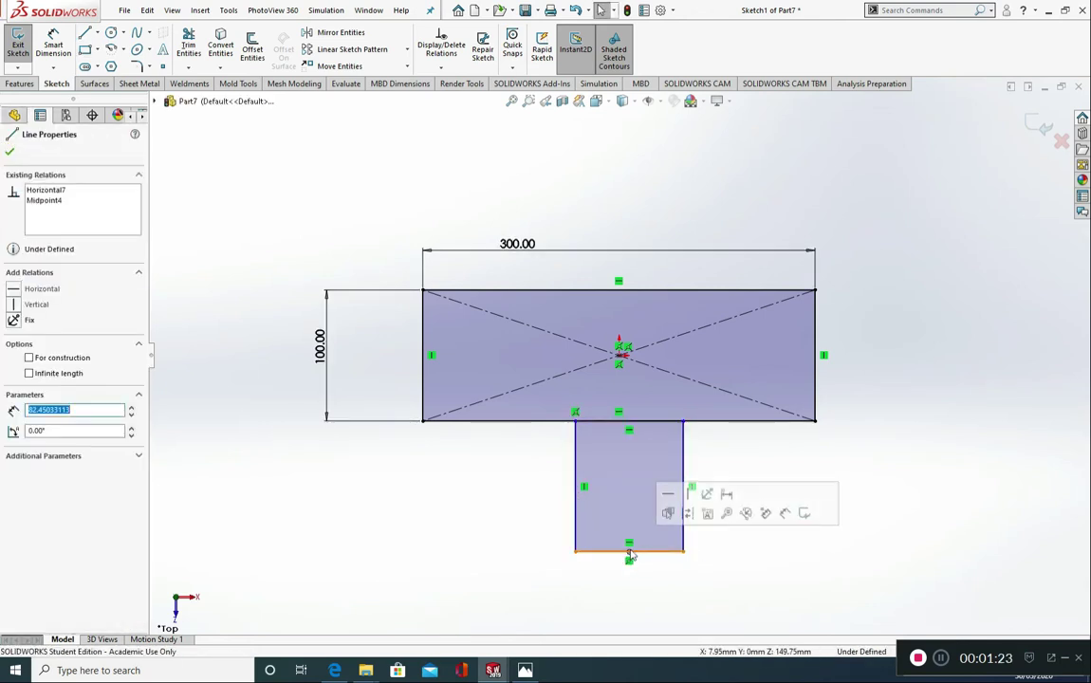
left_click(619, 356)
left_click(619, 346, "ctrl")
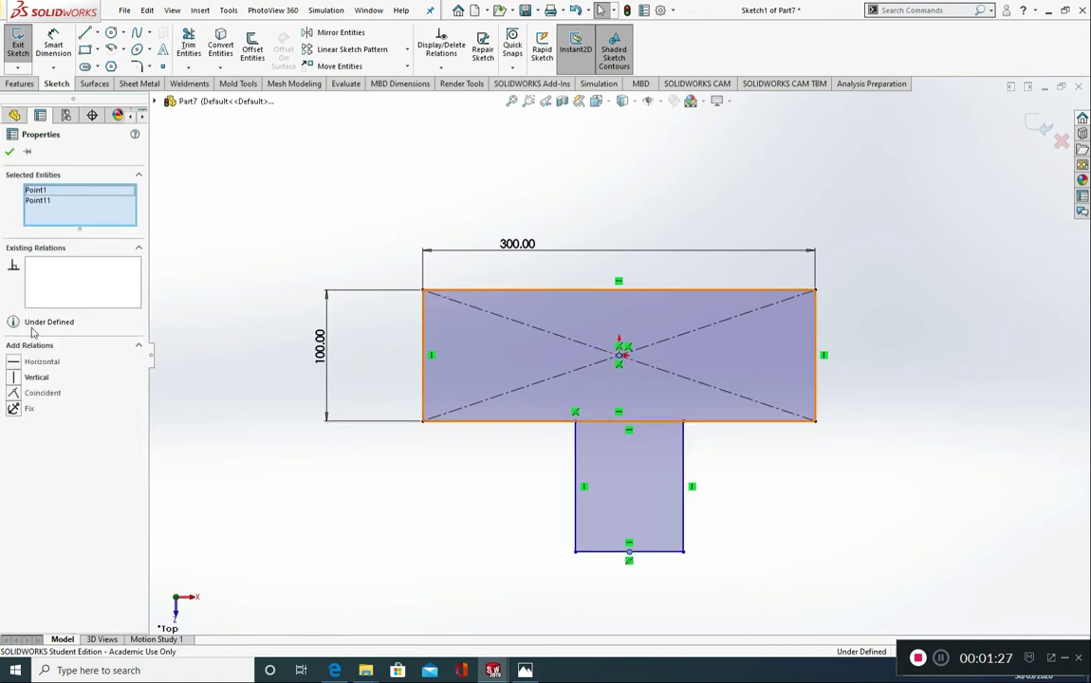
left_click(13, 378)
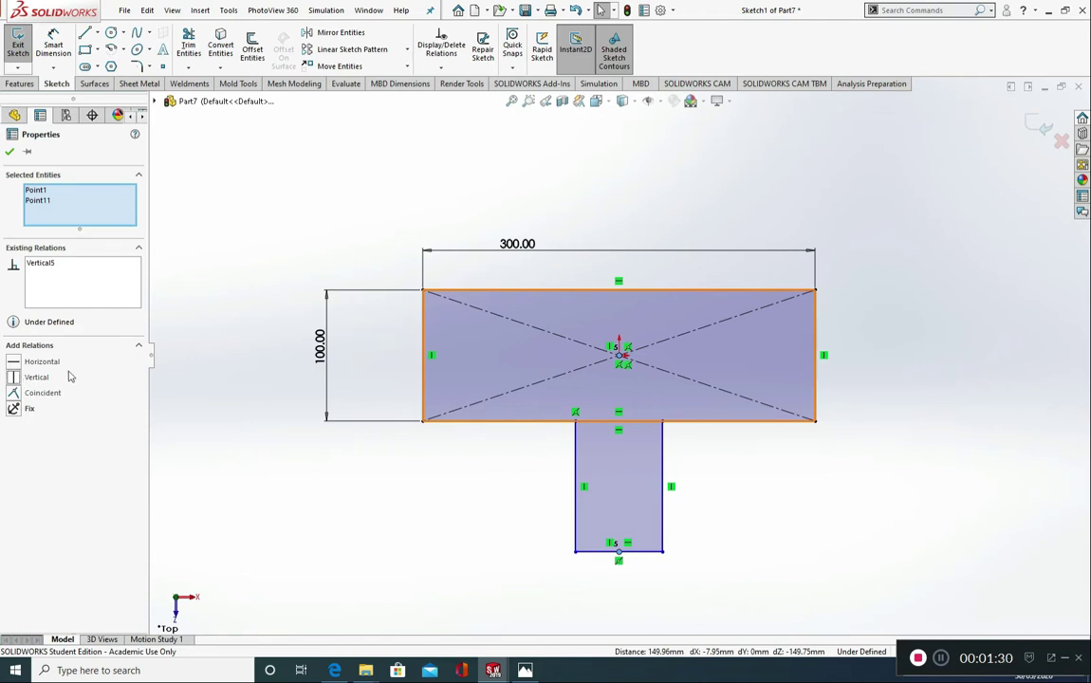
left_click(9, 152)
Dimension the lower rectangle to 100 mm high and 100 mm wide.
left_click(59, 42)
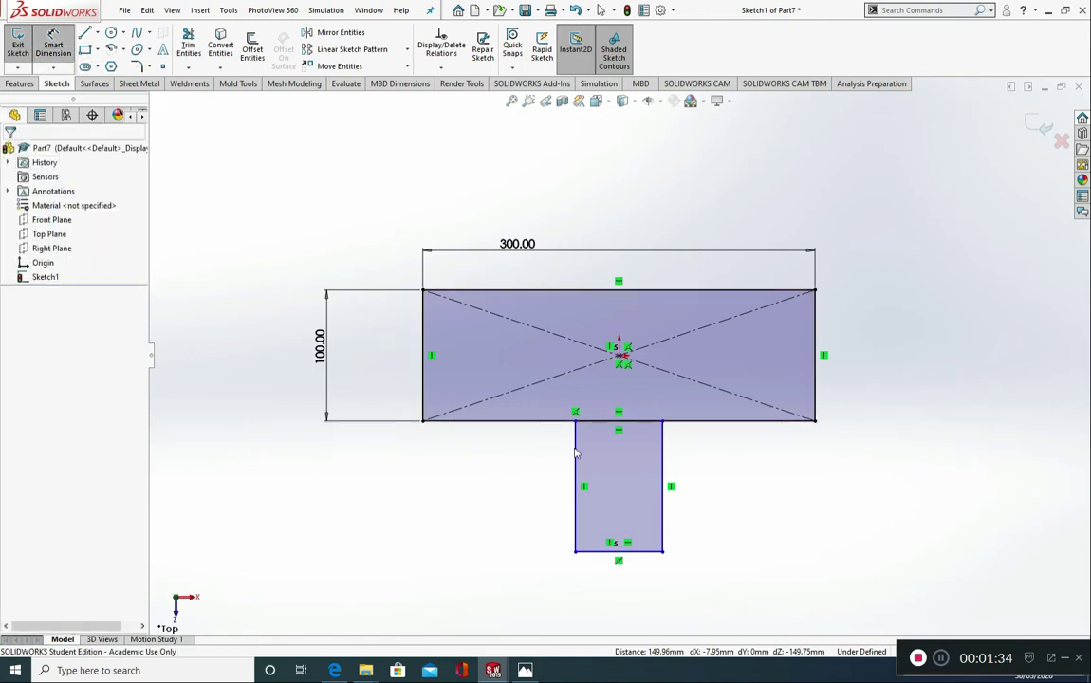
left_click(575, 479)
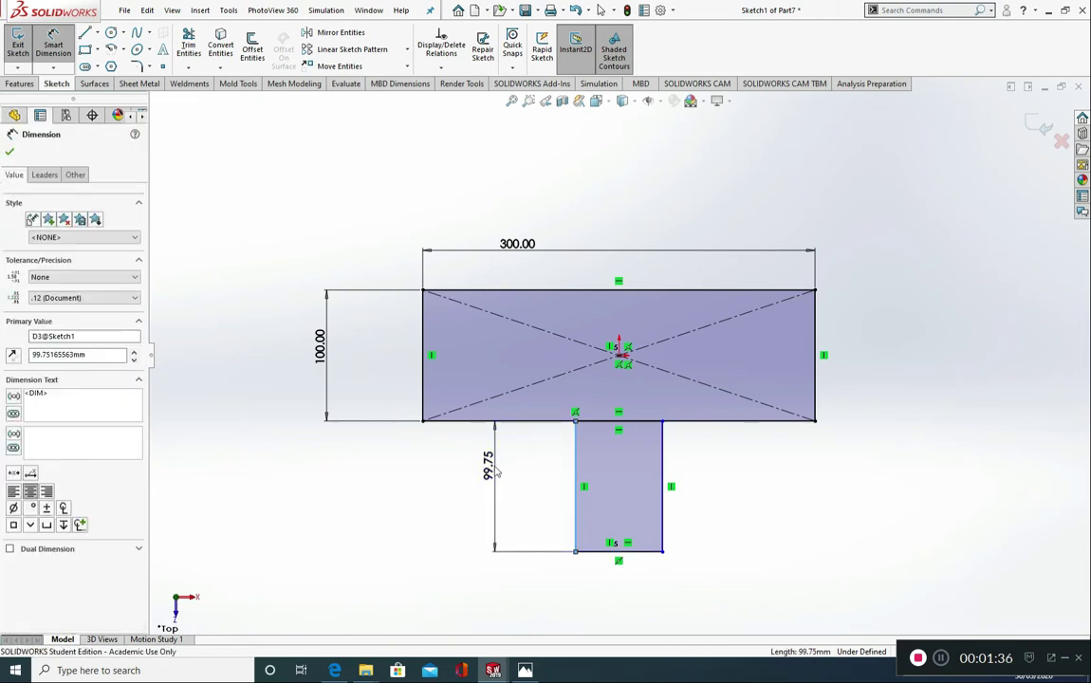
left_click(490, 470)
type("100")
key("BackSpace")
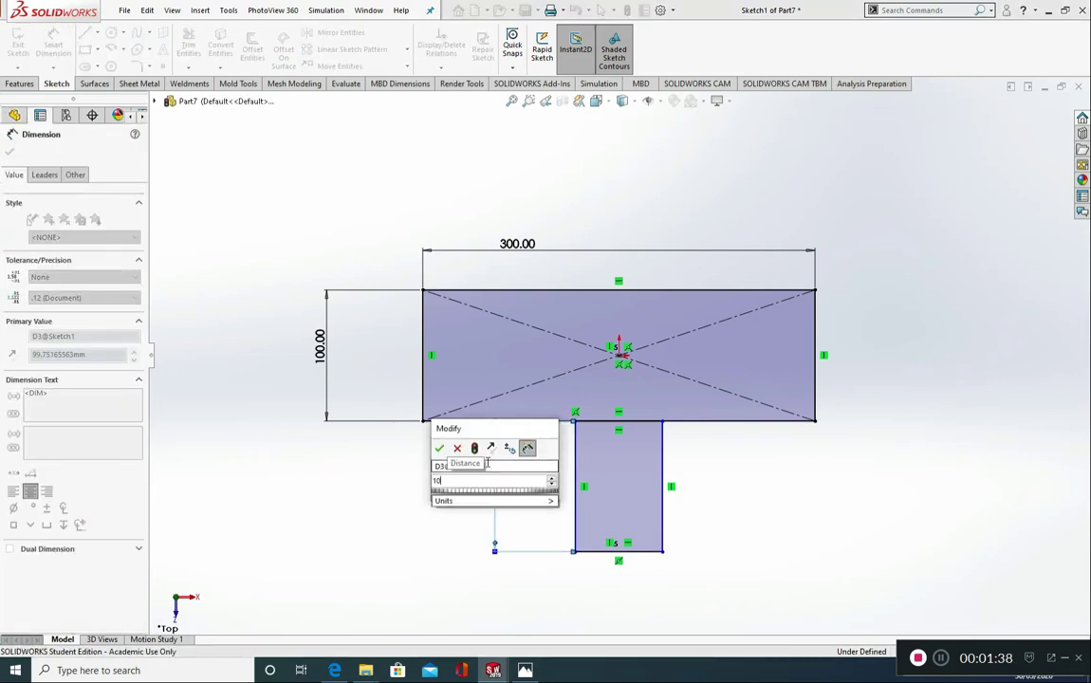
type("0")
key("Return")
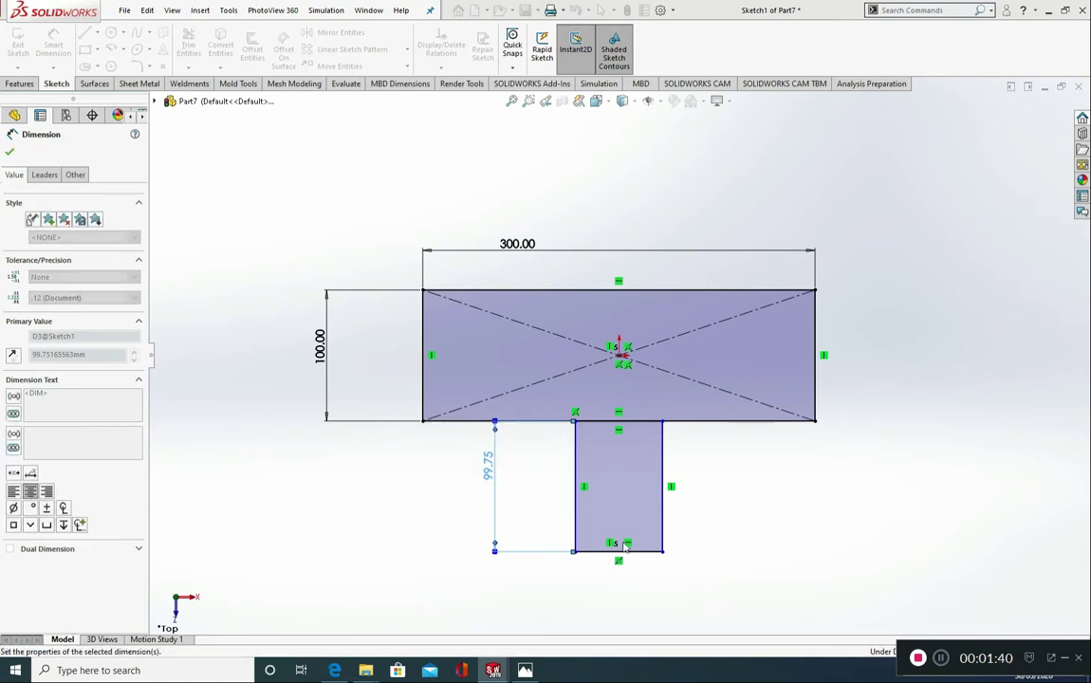
left_click(628, 550)
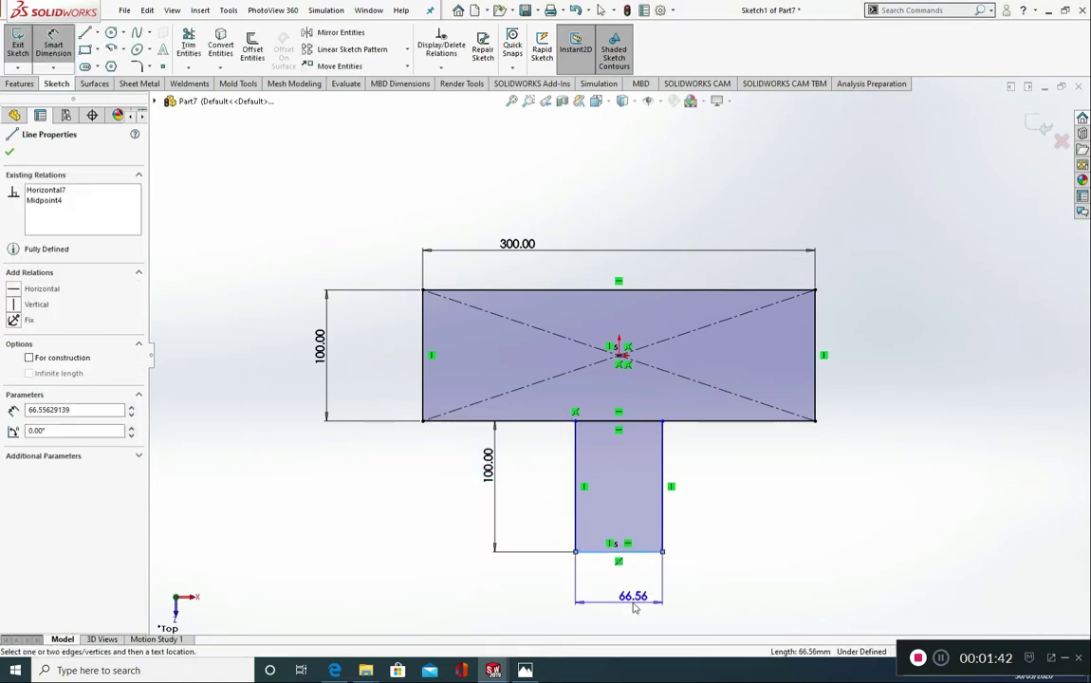
left_click(635, 608)
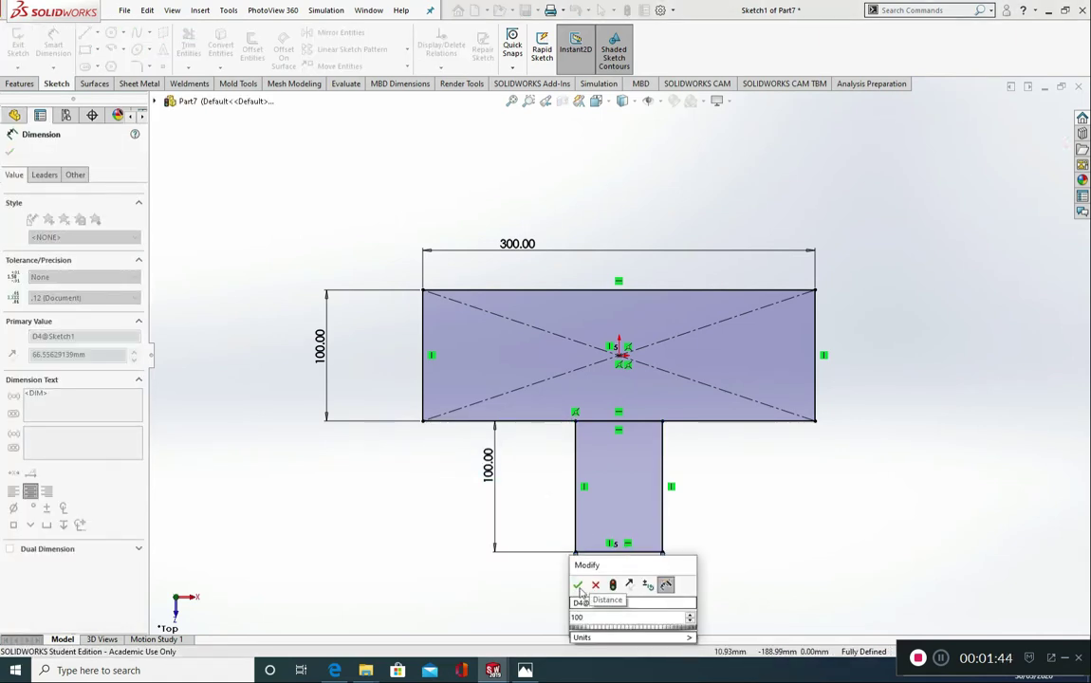
left_click(582, 588)
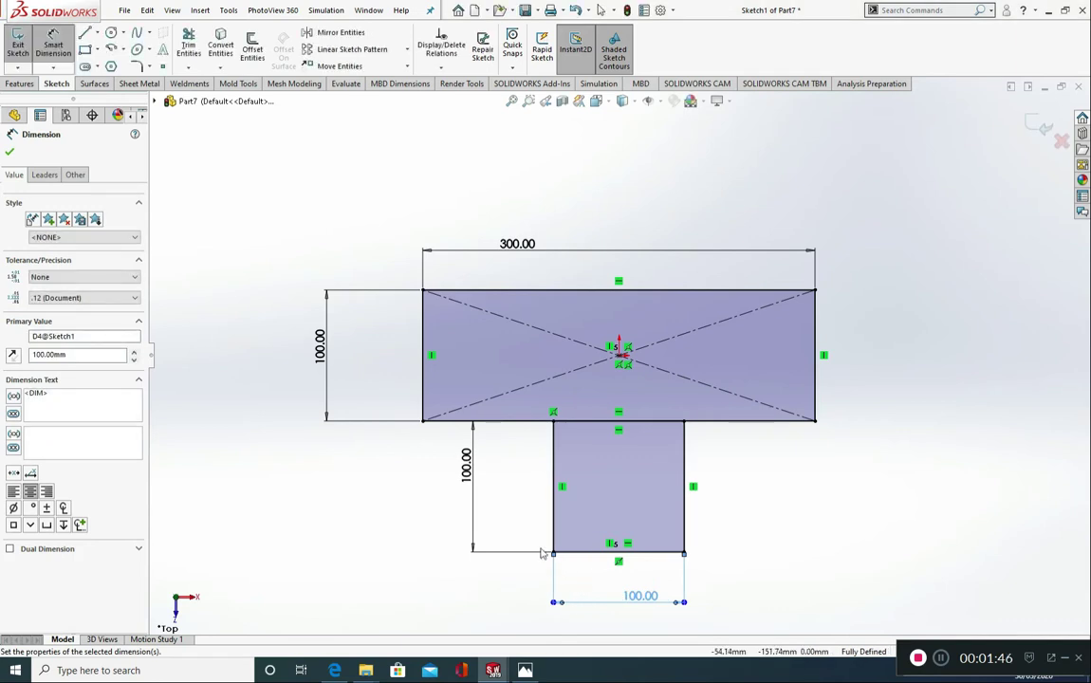
key("Escape")
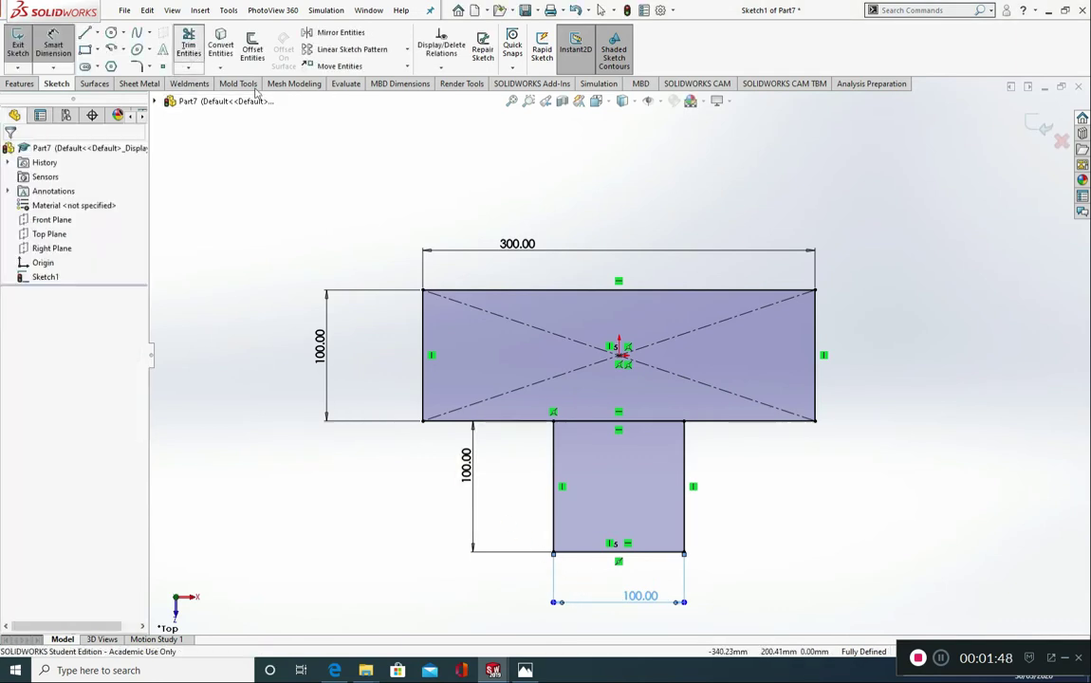
Trim away the overlapping line segments between the two rectangles with Trim to closest, leaving one T-shaped outline.
left_click(189, 46)
left_click(641, 424)
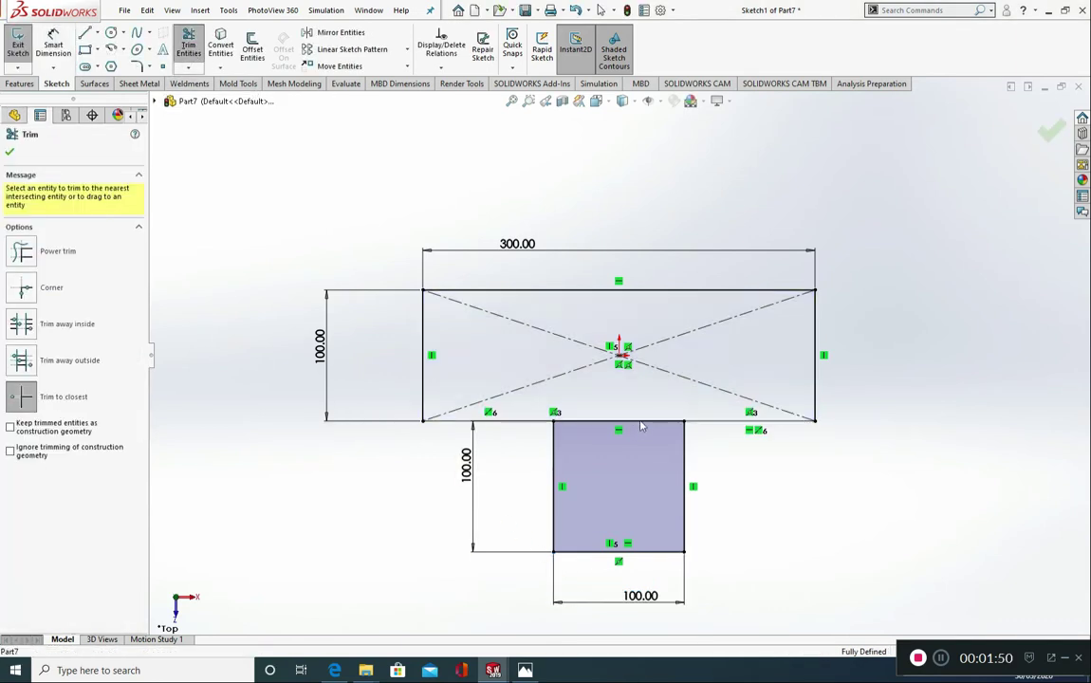
left_click(641, 423)
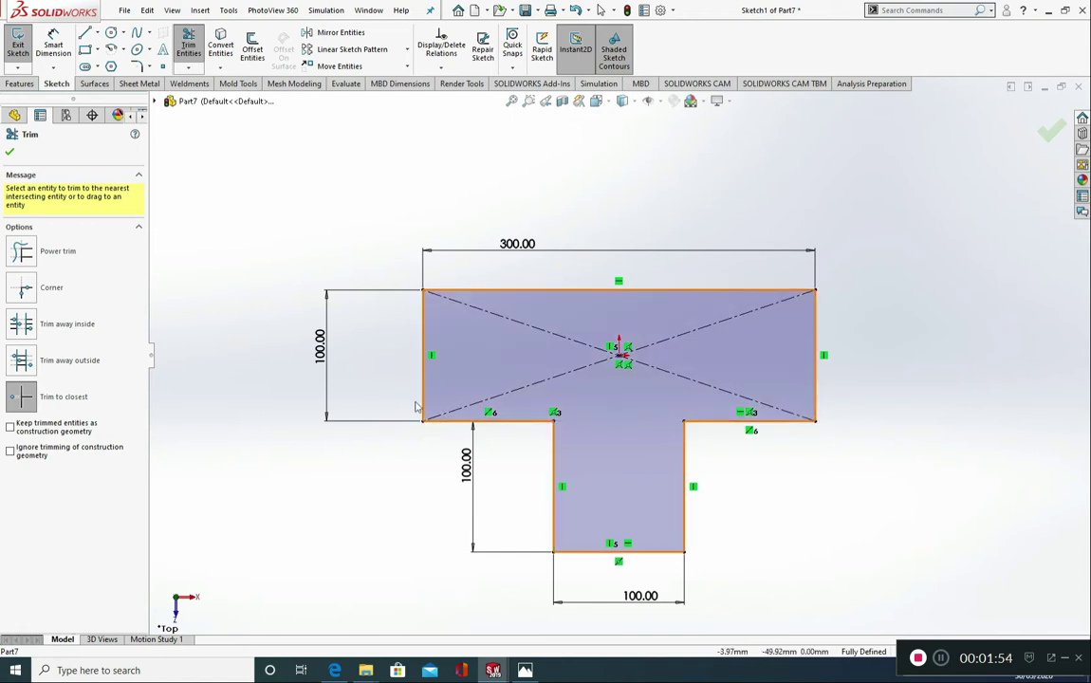
left_click(9, 153)
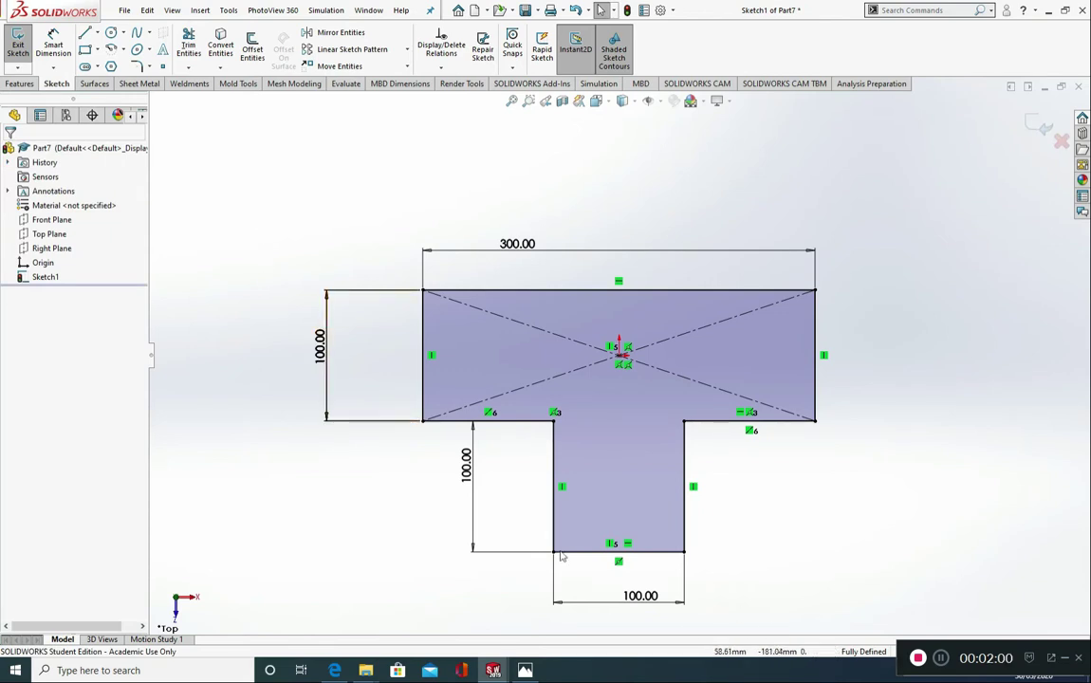
Start a 30 mm Sketch Fillet and select the upper and lower corners at the crossbar's left end.
left_click(137, 66)
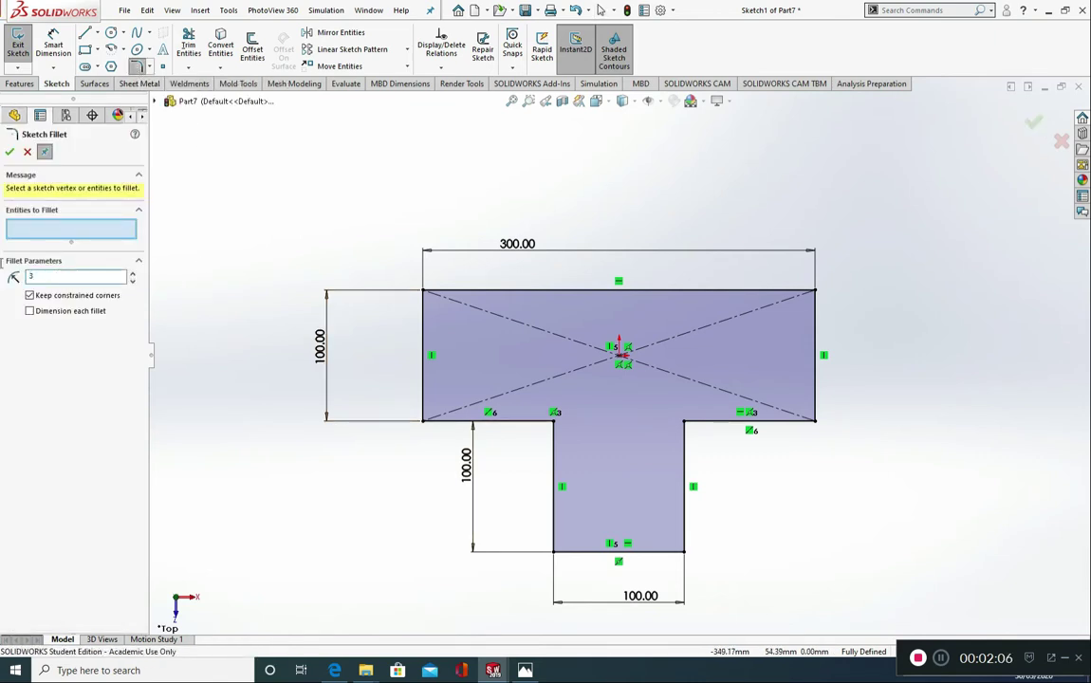
type("30")
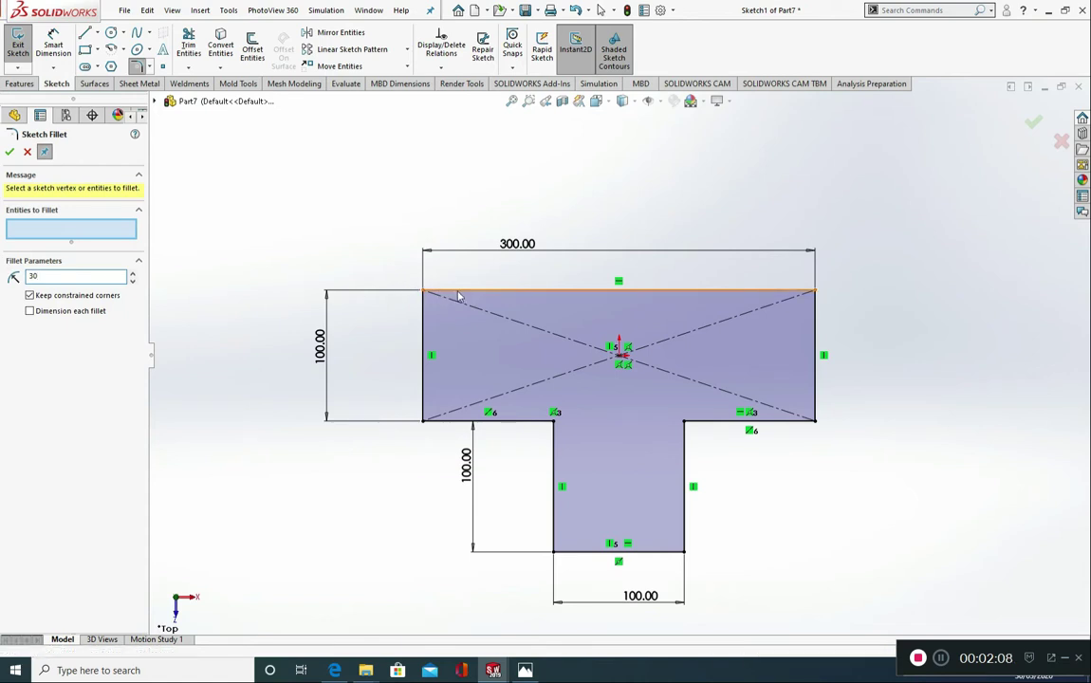
left_click(446, 290)
left_click(422, 321)
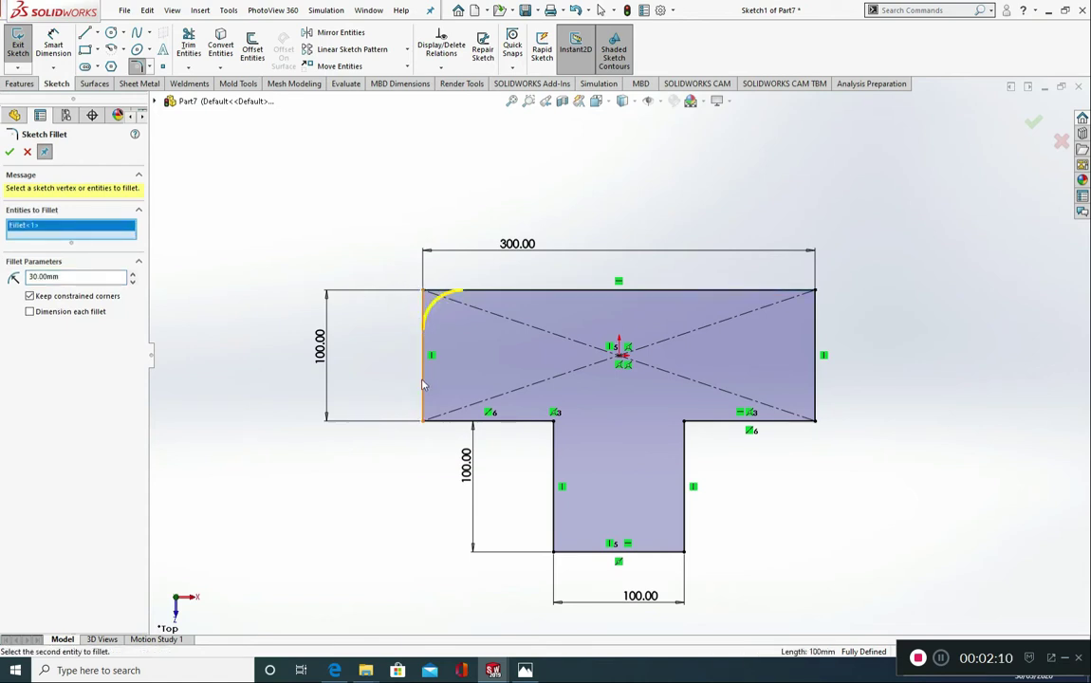
left_click(424, 385)
left_click(459, 425)
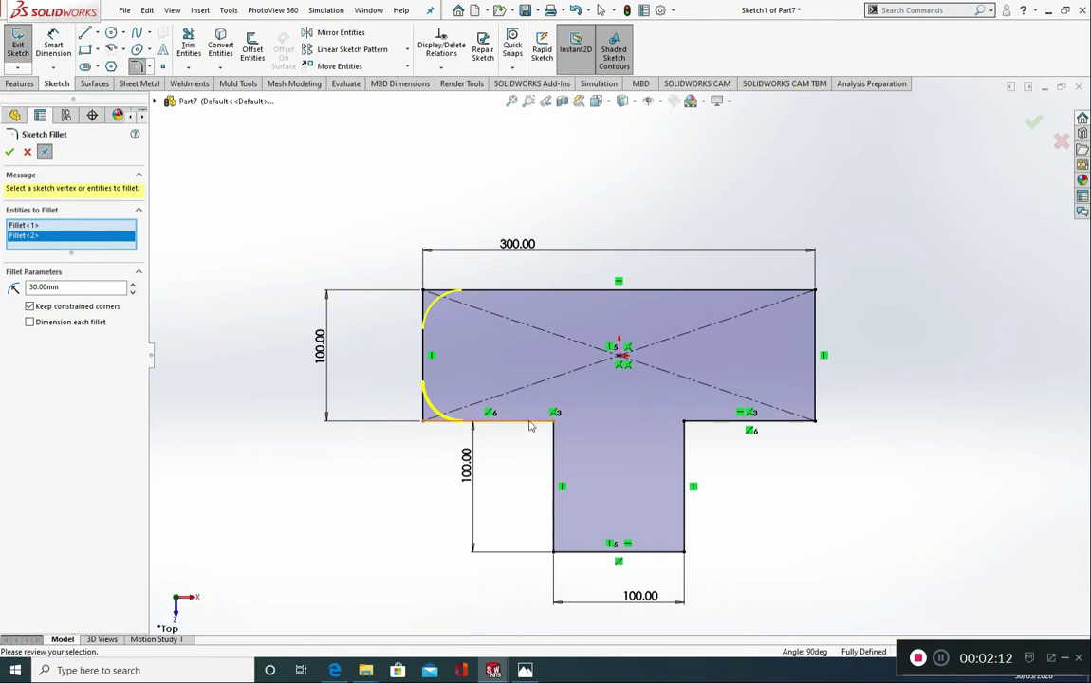
Add the left inner corner and both bottom corners of the stem to the 30 mm fillet, accepting deletion of affected relations.
left_click(555, 503)
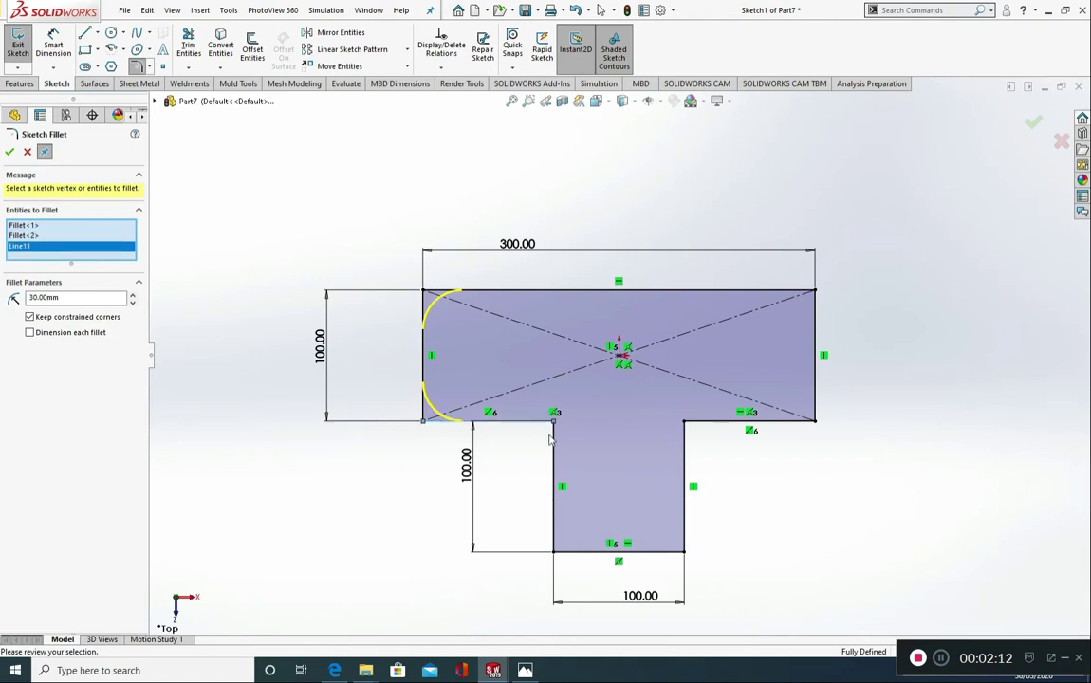
left_click(557, 533)
left_click(579, 551)
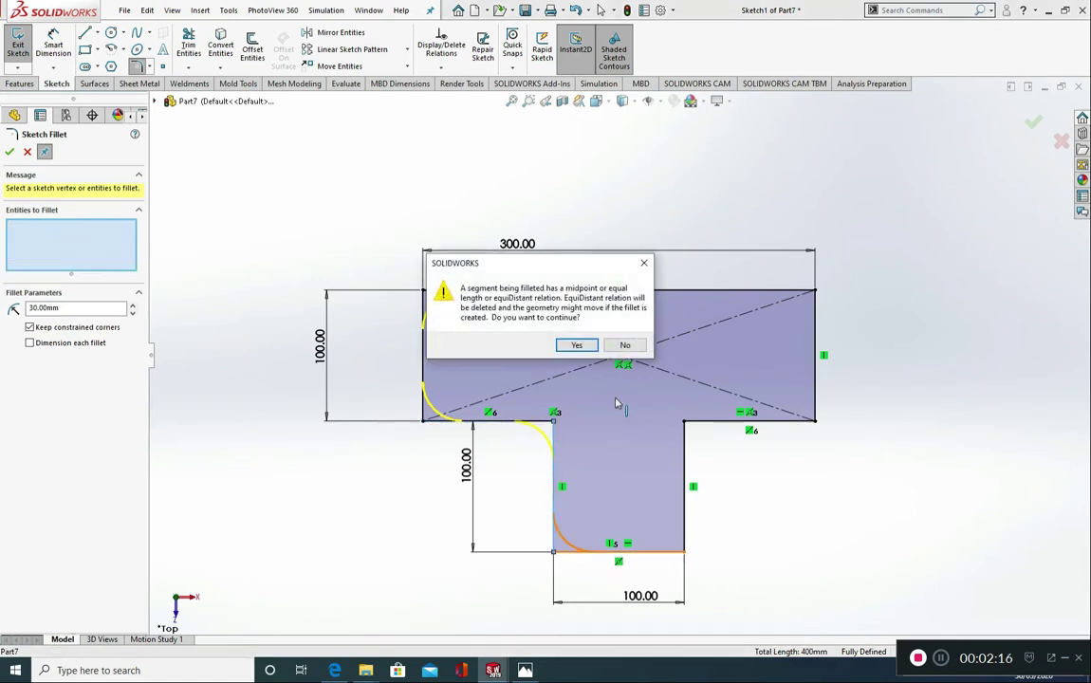
left_click(576, 347)
left_click(685, 537)
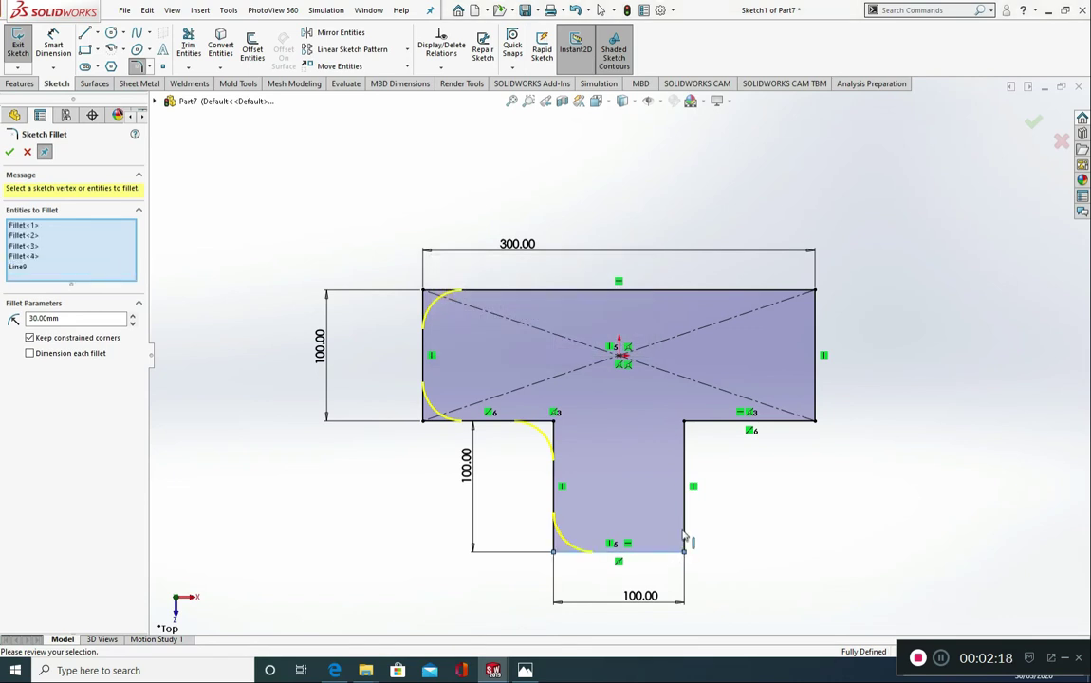
left_click(672, 551)
left_click(576, 345)
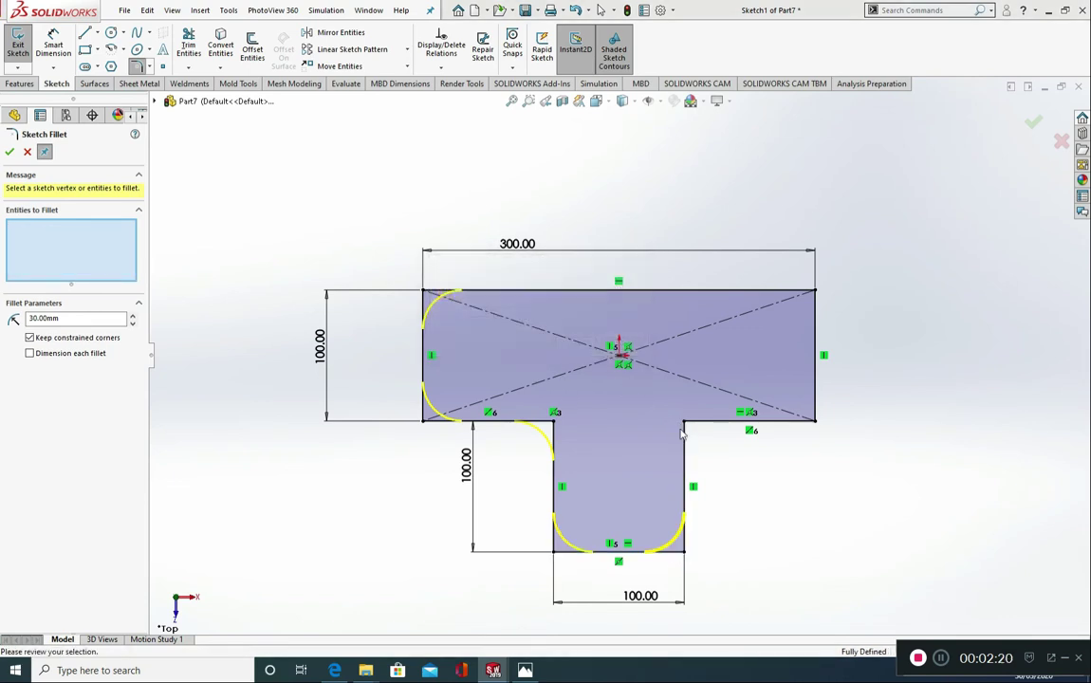
Add the right inner corner and both corners at the crossbar's right end, and apply the 30 mm fillets.
left_click(787, 423)
left_click(816, 402)
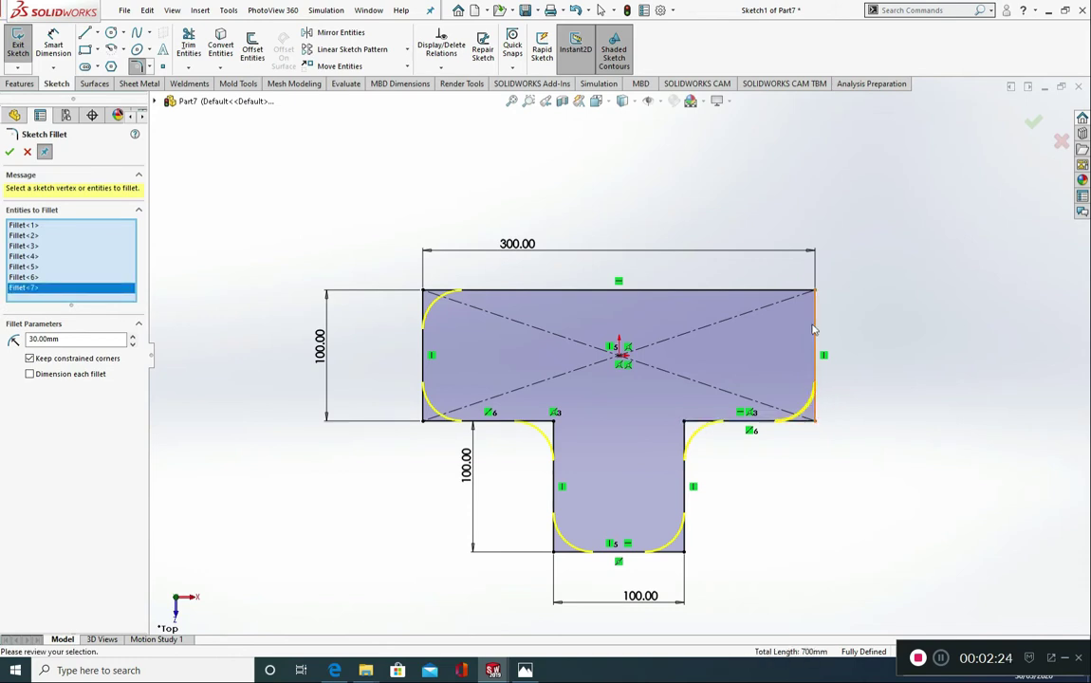
left_click(813, 330)
left_click(787, 289)
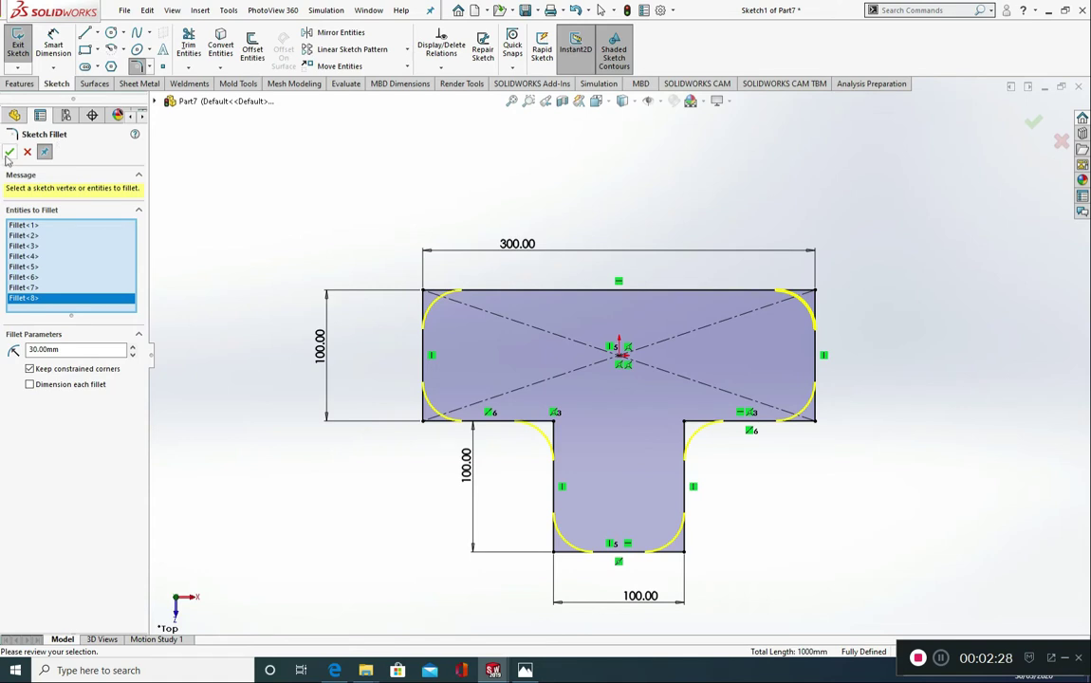
key("Return")
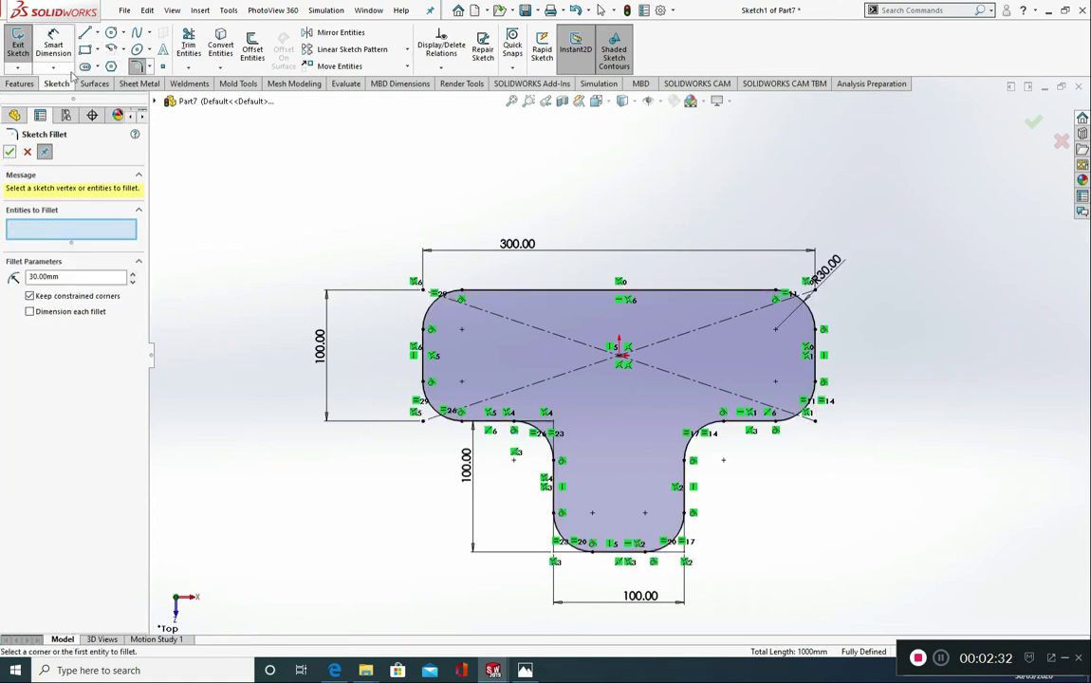
Sketch a circle of about 23 mm radius centred on the origin.
left_click(111, 34)
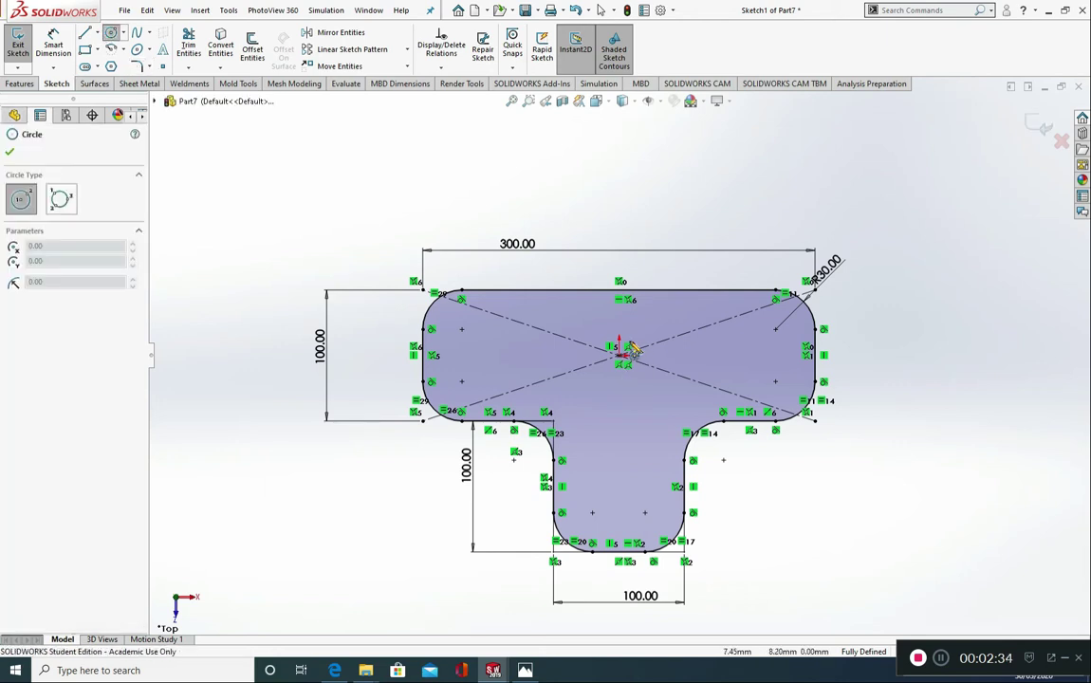
left_click(619, 354)
left_click(641, 338)
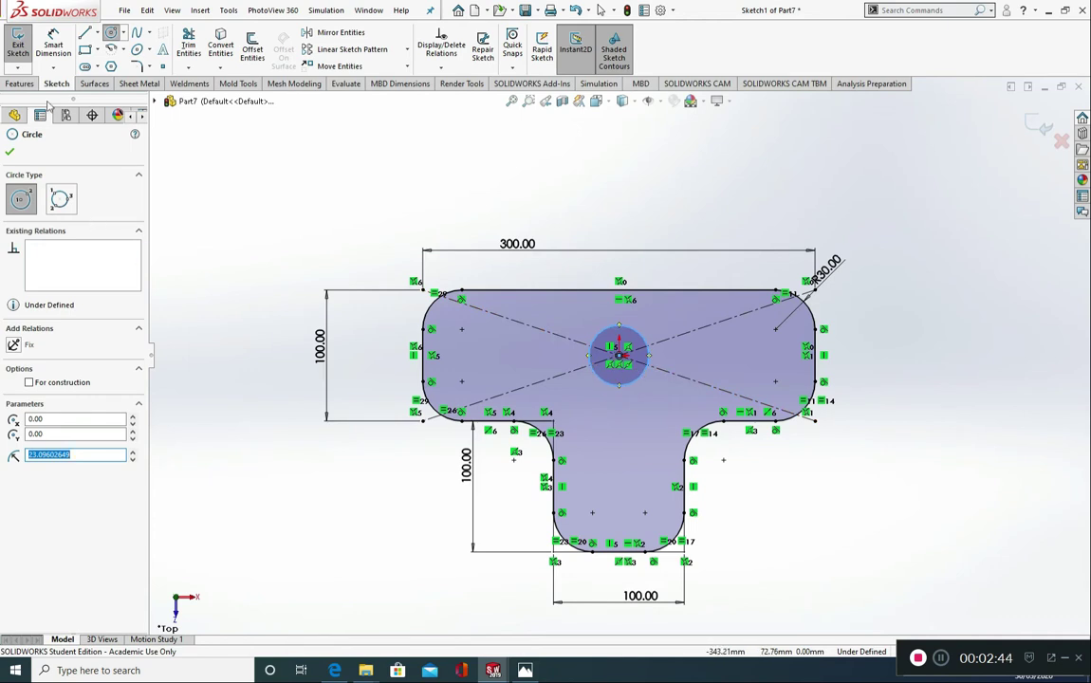
Dimension the central circle to a diameter of 50 mm.
left_click(53, 43)
left_click(618, 356)
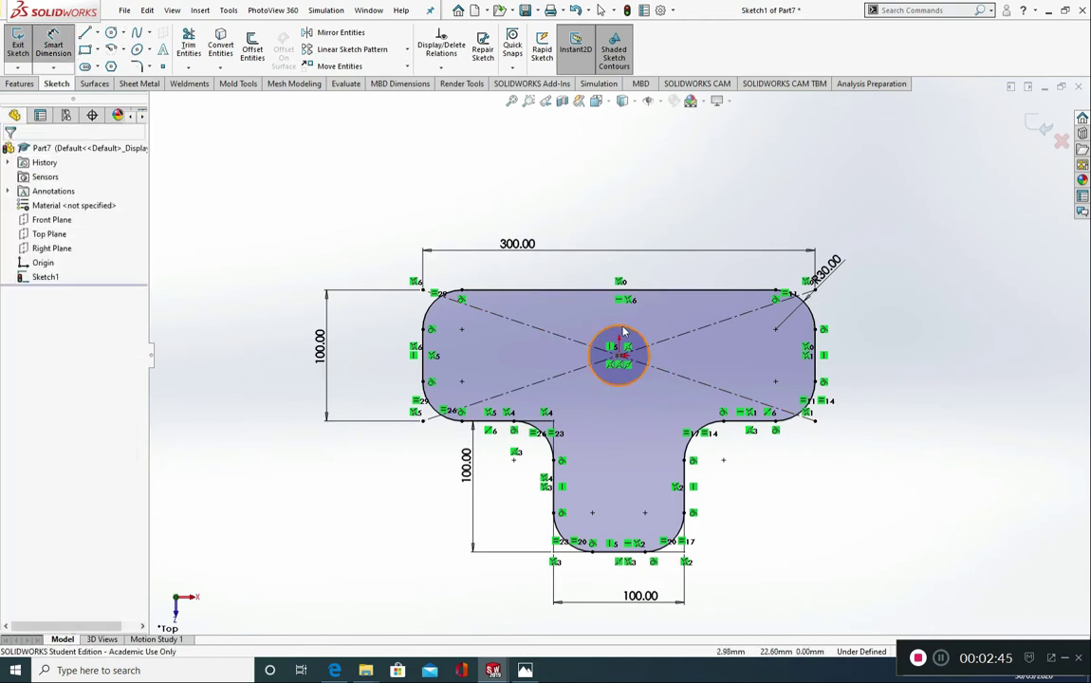
left_click(619, 275)
type("50")
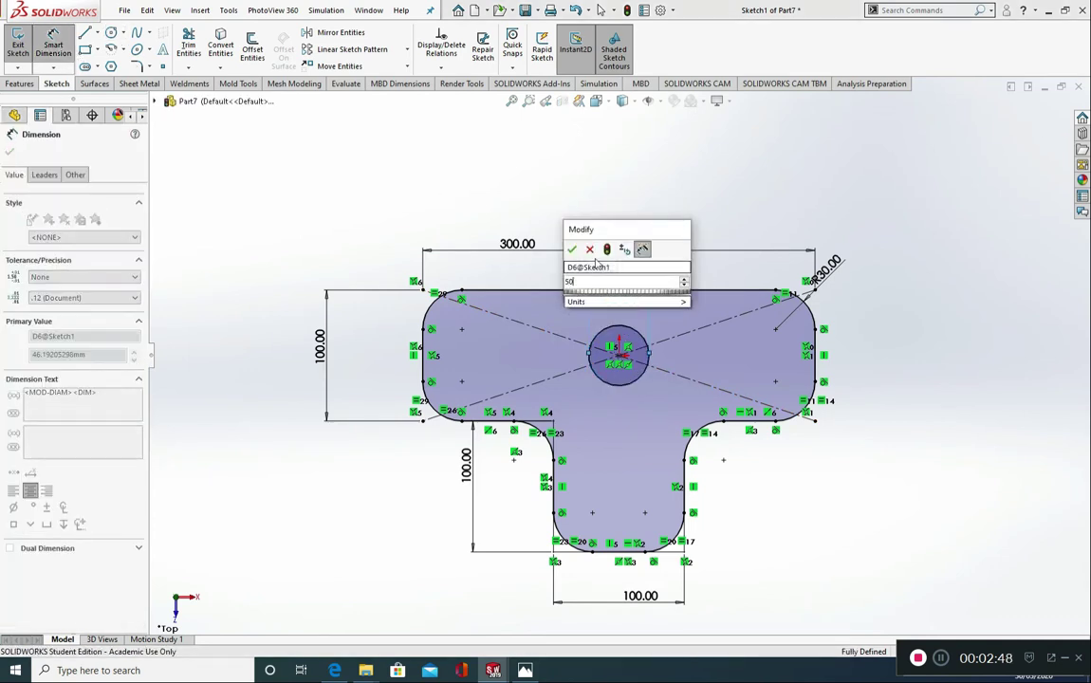
key("Return")
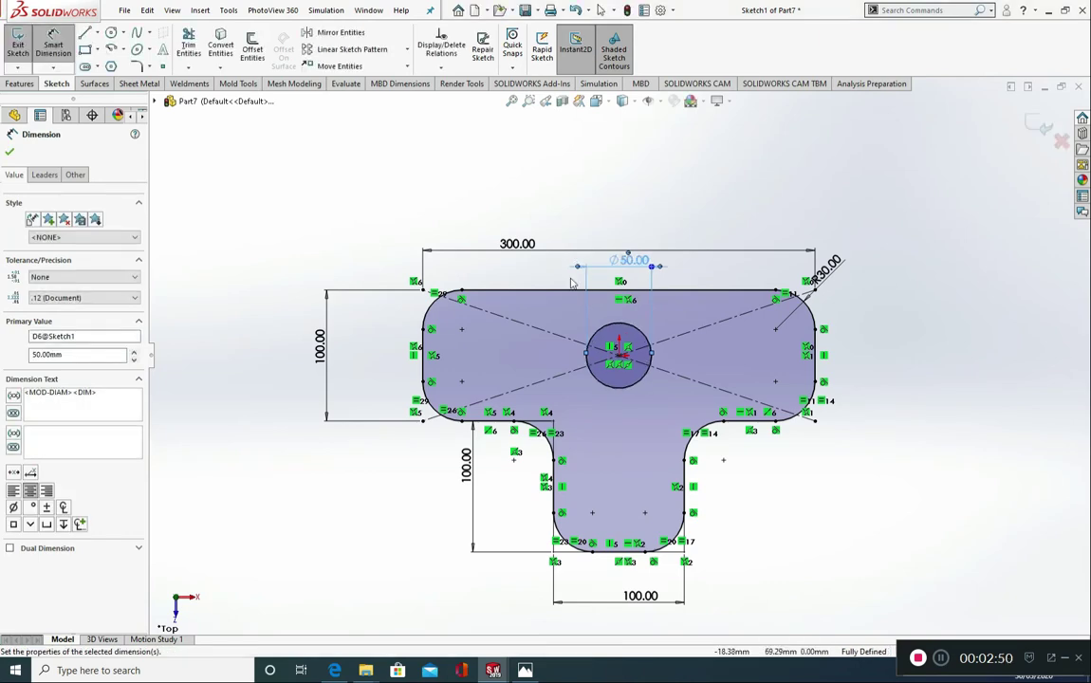
Sketch two circles of about 8 mm radius centred on the two fillet centres at the crossbar's left end.
left_click(111, 33)
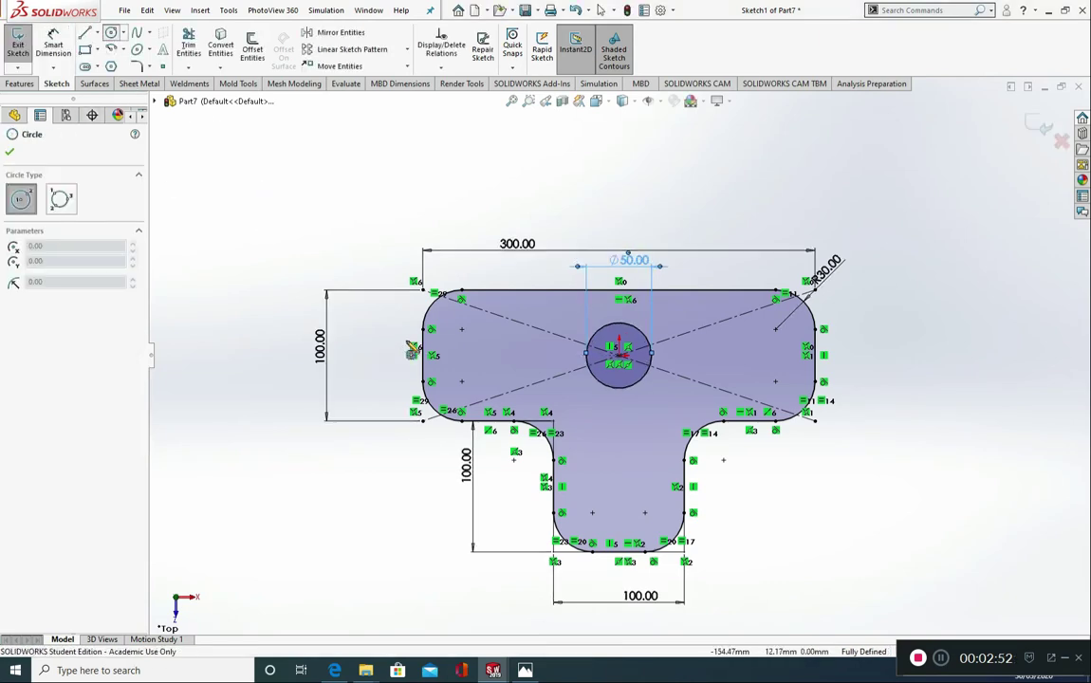
scroll(499, 360, "up", 3)
scroll(502, 361, "up", 2)
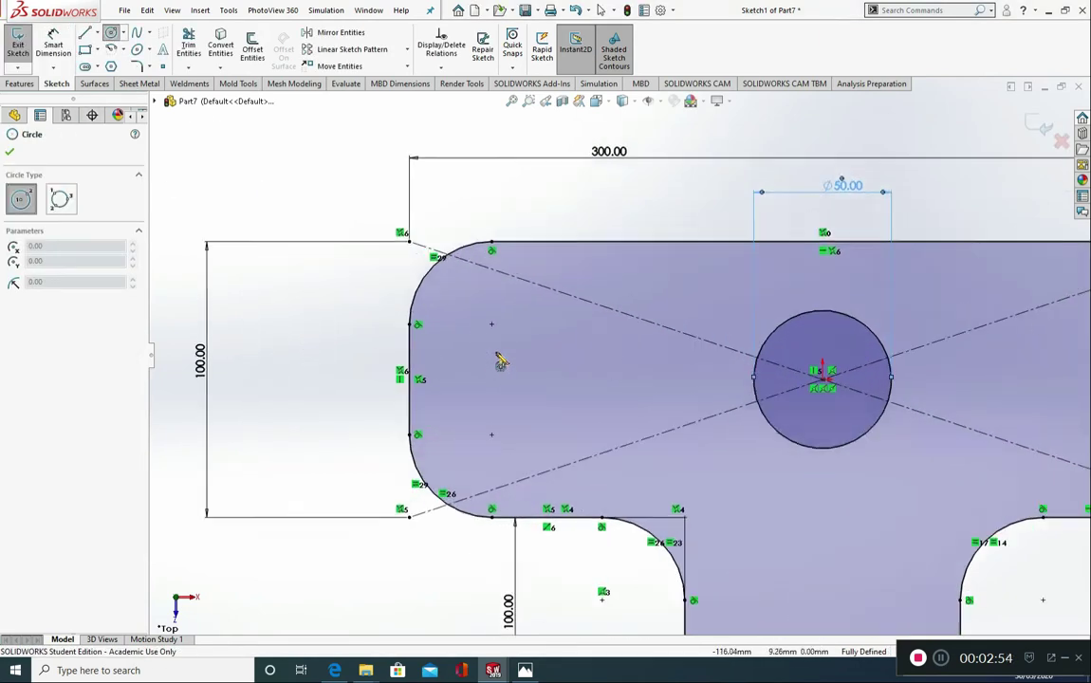
scroll(501, 360, "up", 3)
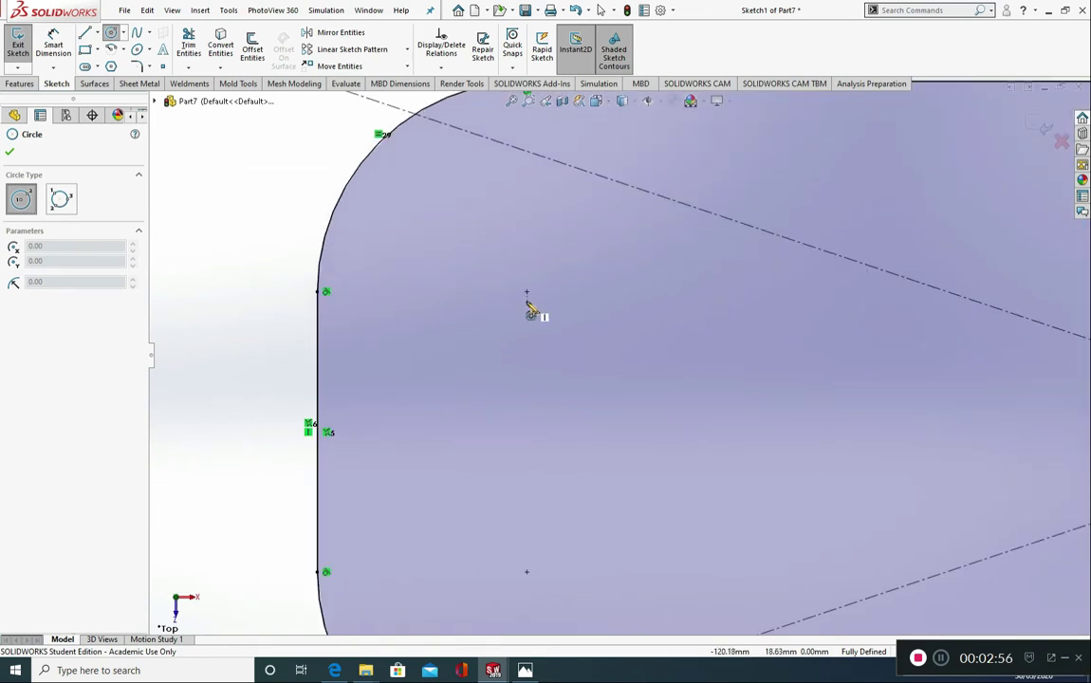
scroll(529, 308, "down", 2)
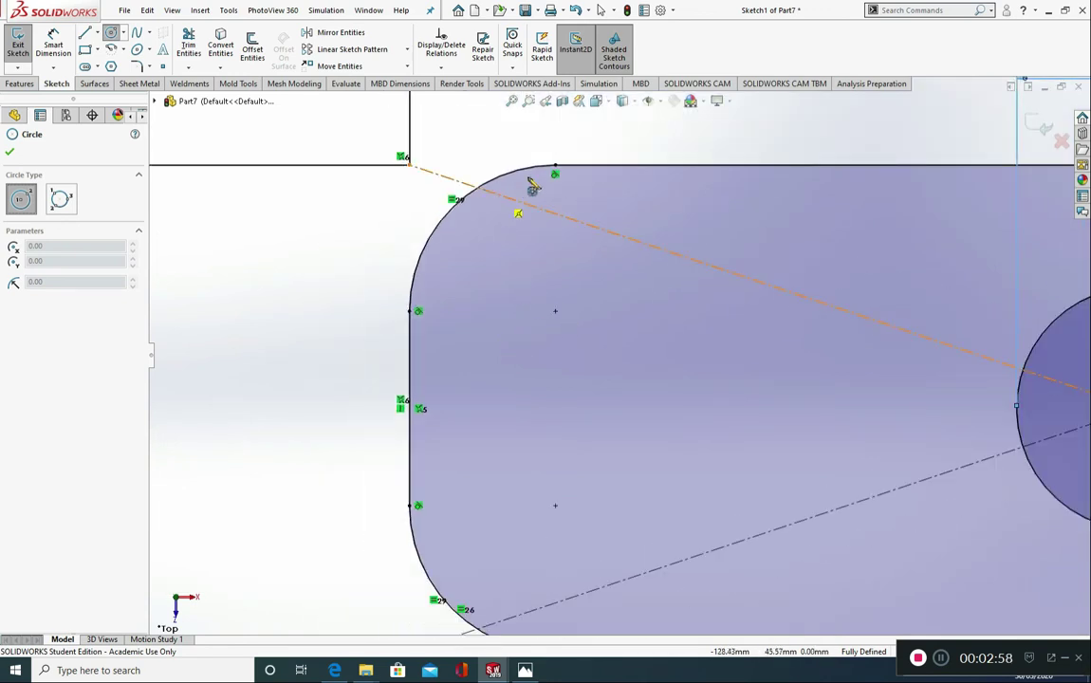
left_click(555, 313)
left_click(580, 281)
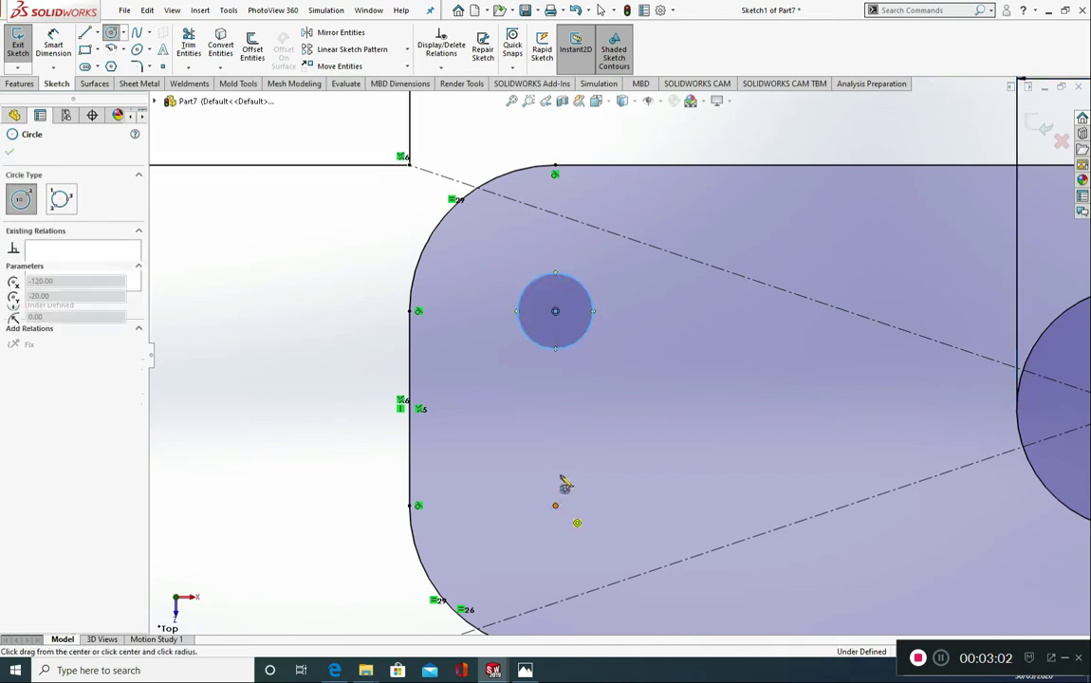
left_click(555, 506)
left_click(581, 473)
Sketch two circles of about 9 and 8 mm radius centred on the two fillet centres at the stem's bottom end.
scroll(626, 462, "up", 6)
scroll(756, 560, "down", 2)
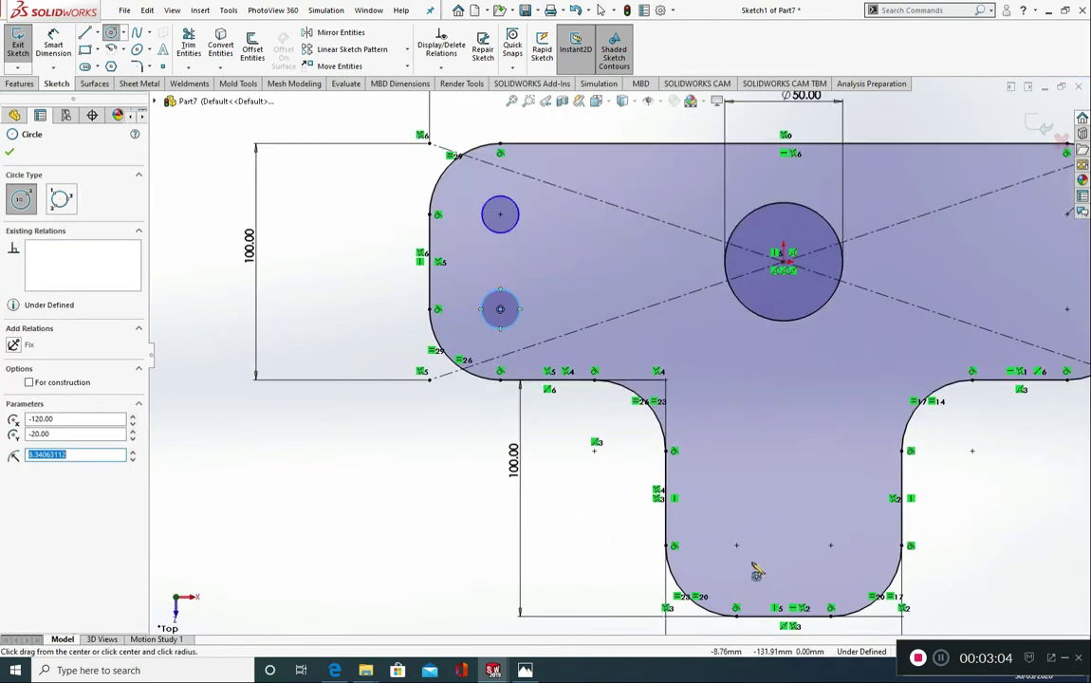
left_click(737, 545)
left_click(753, 531)
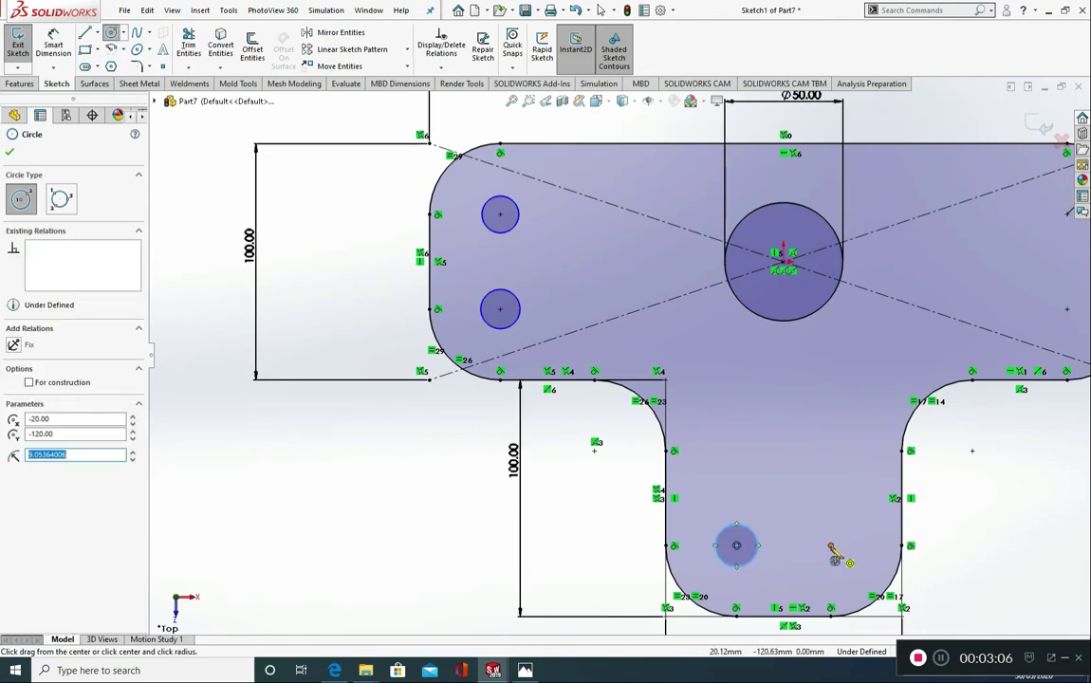
left_click(831, 547)
left_click(848, 530)
Sketch circles of about 7 mm radius on the lower and 8 mm on the upper fillet centre at the crossbar's right end.
scroll(966, 389, "up", 3)
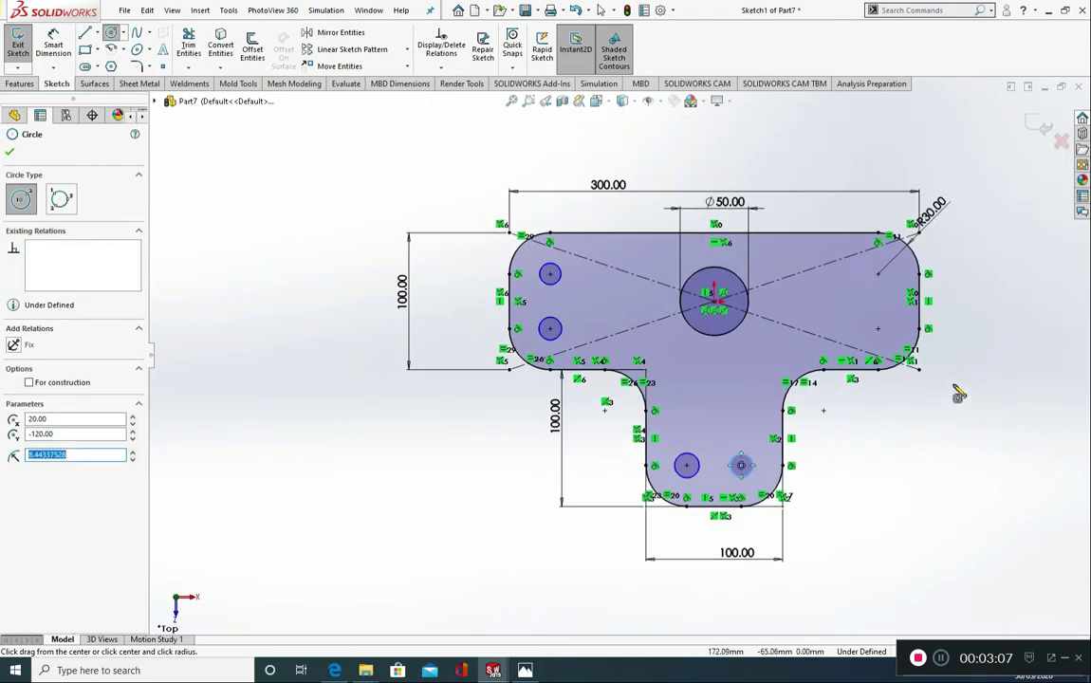
scroll(940, 342, "down", 3)
left_click(879, 327)
left_click(885, 320)
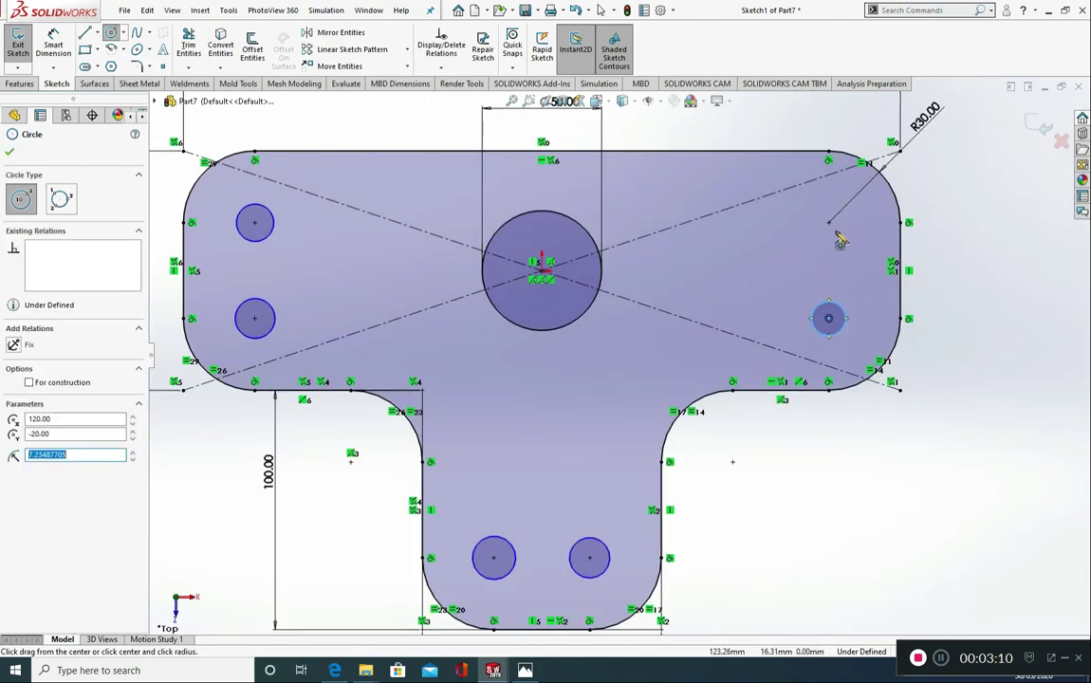
left_click(828, 221)
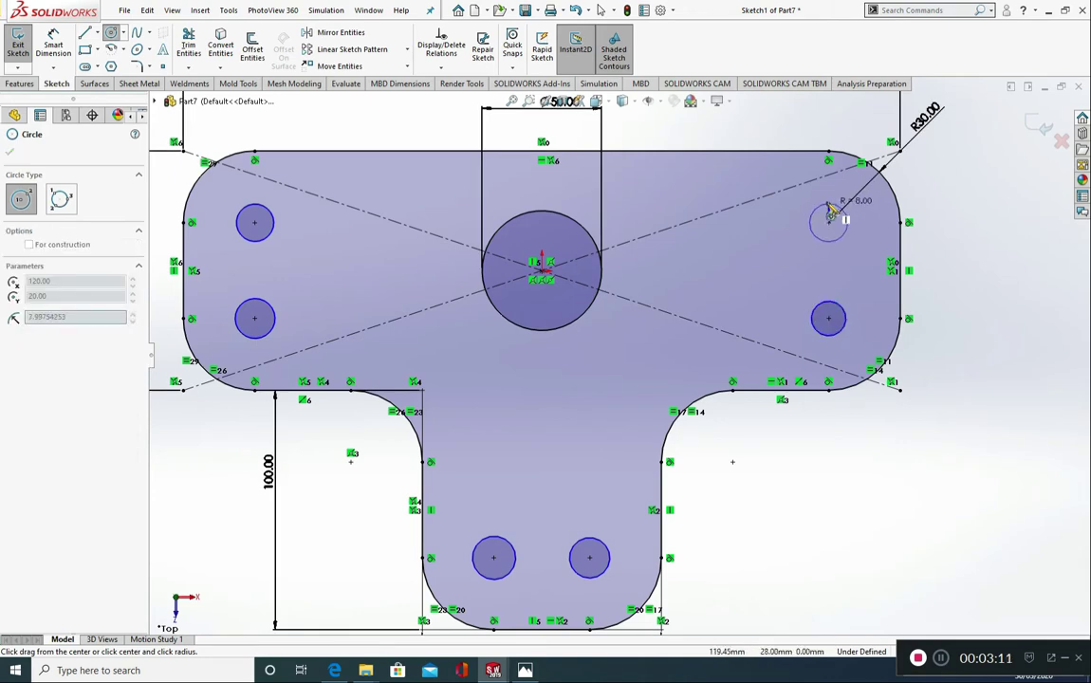
left_click(838, 275)
key("Escape")
Apply an Equal relation to the six small corner circles.
scroll(634, 482, "up", 2)
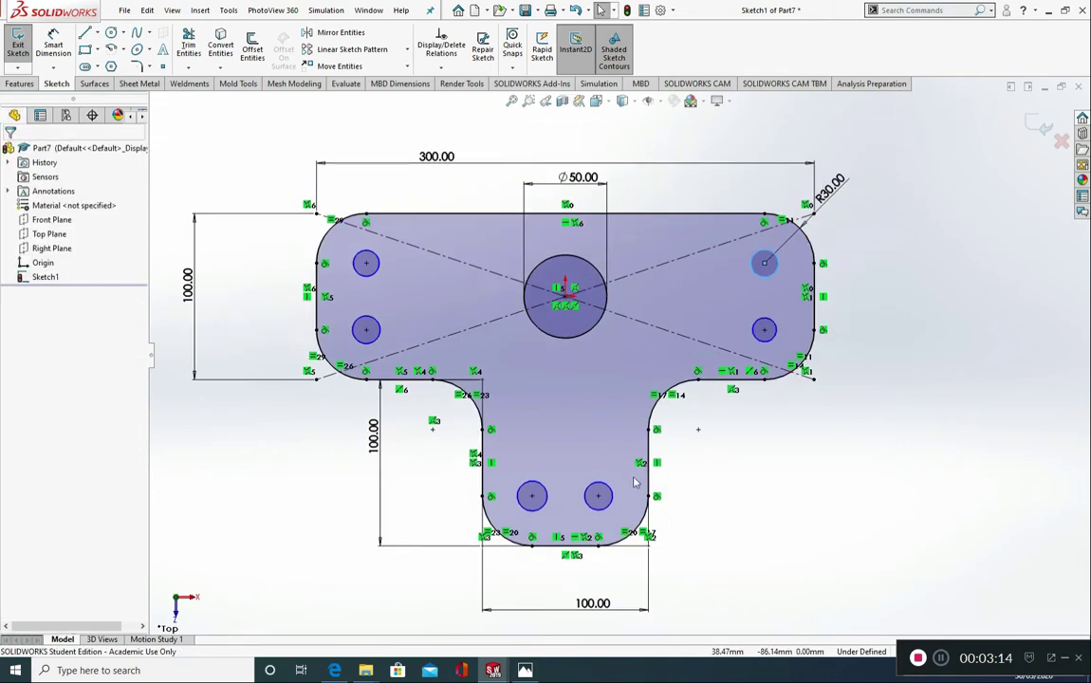
scroll(634, 482, "up", 1)
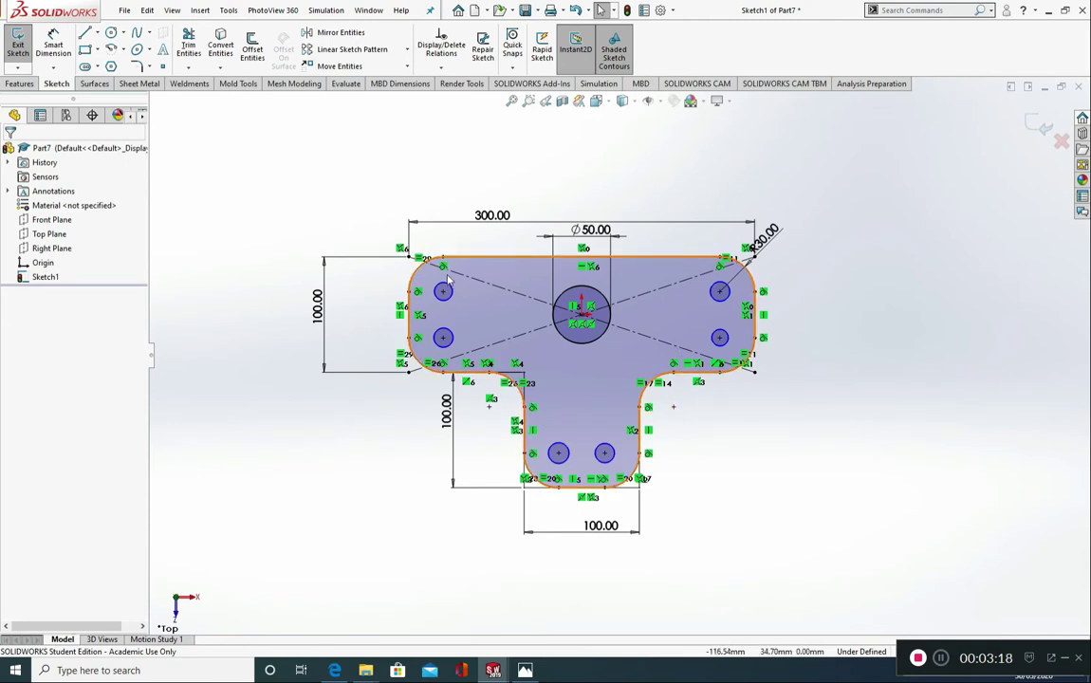
scroll(479, 285, "down", 2)
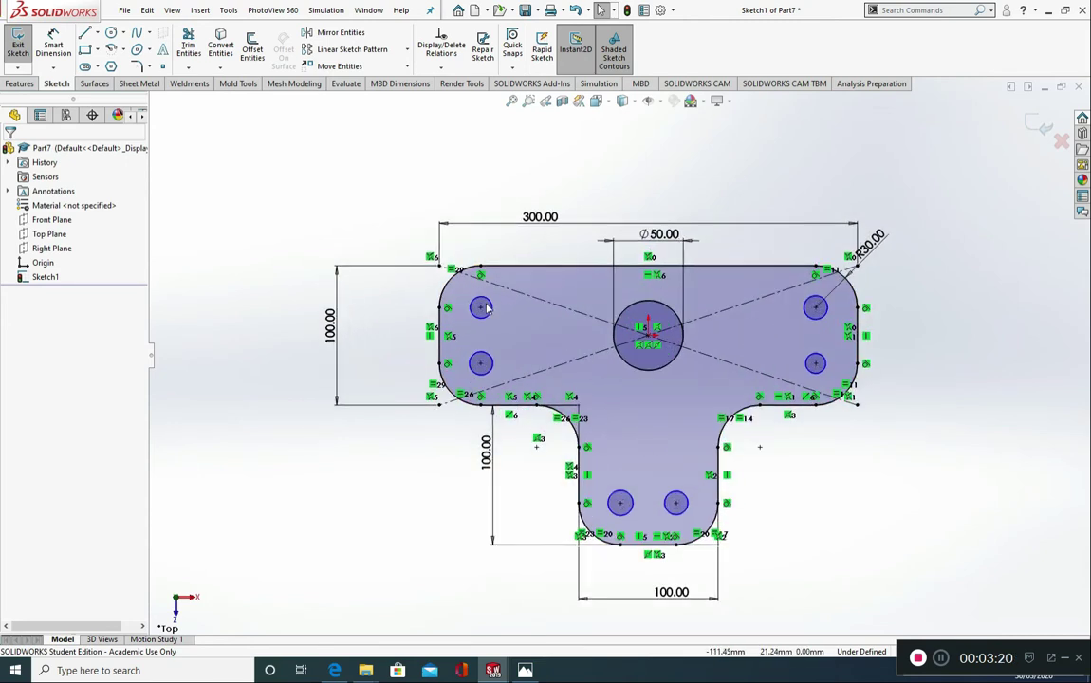
left_click(677, 504)
left_click(620, 503, "ctrl")
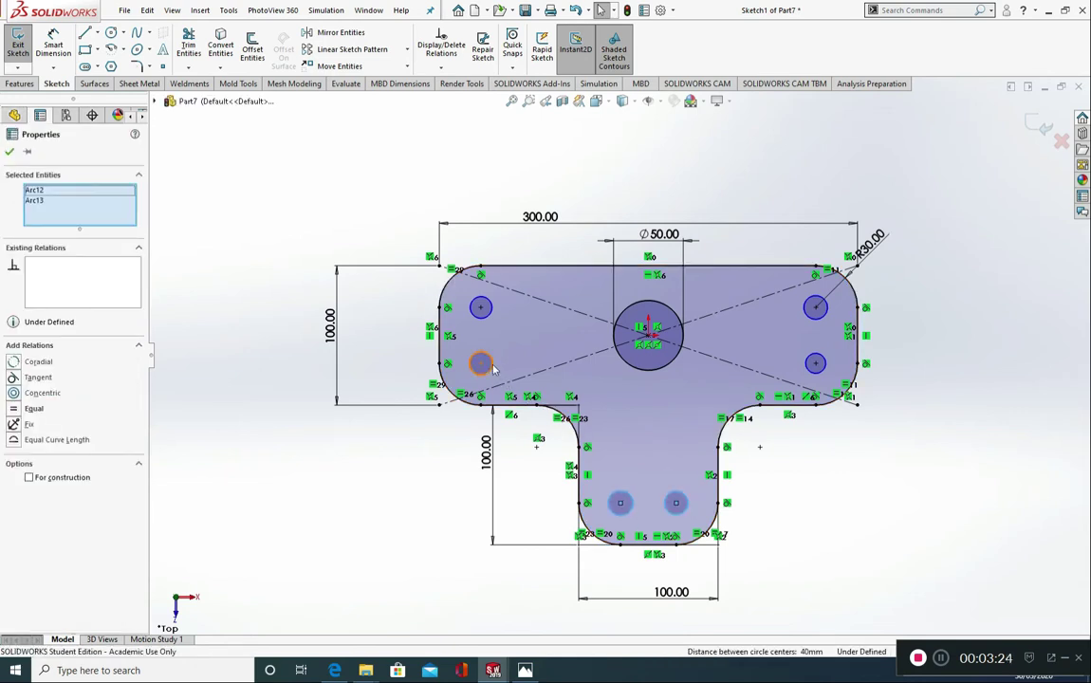
left_click(481, 307, "ctrl")
left_click(481, 363, "ctrl")
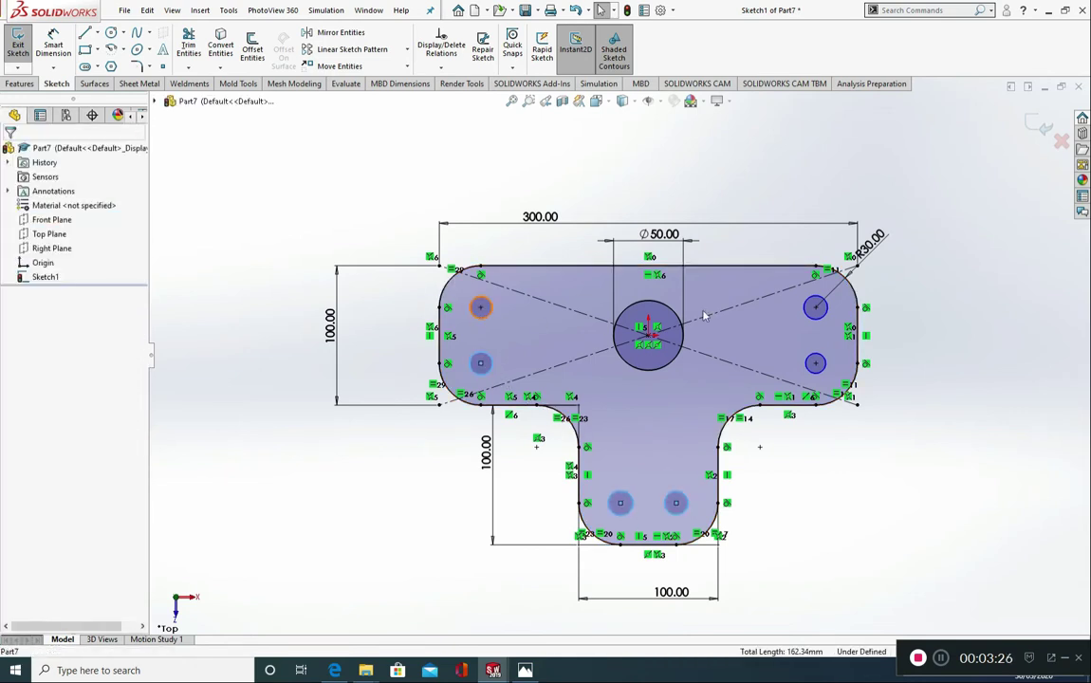
left_click(816, 307, "ctrl")
left_click(816, 365, "ctrl")
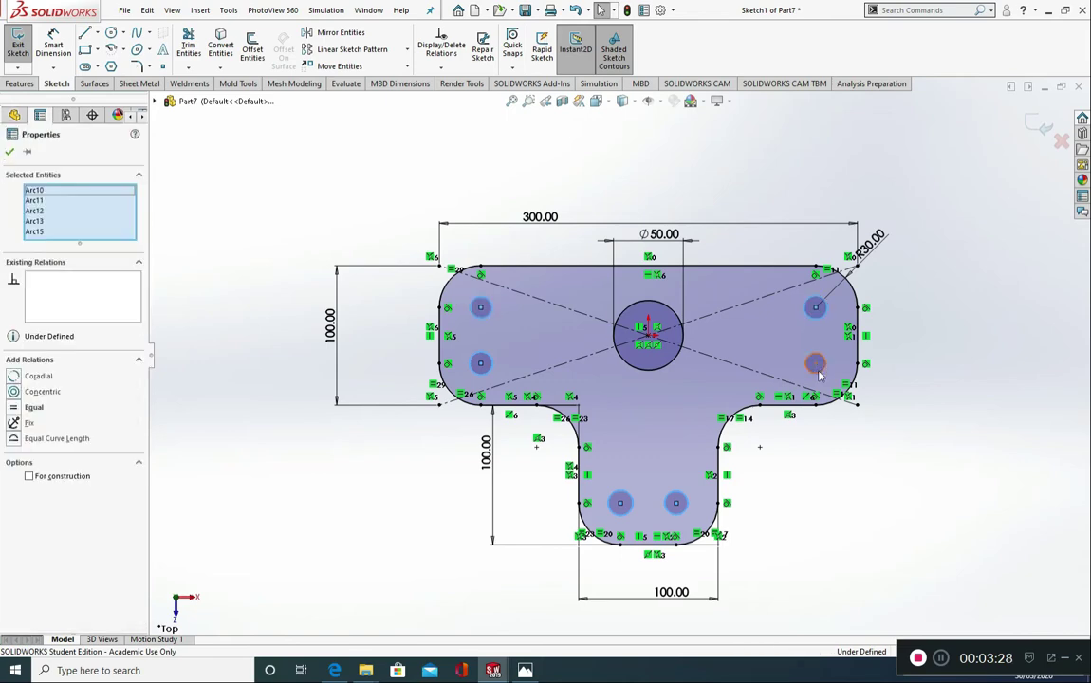
left_click(816, 365, "ctrl")
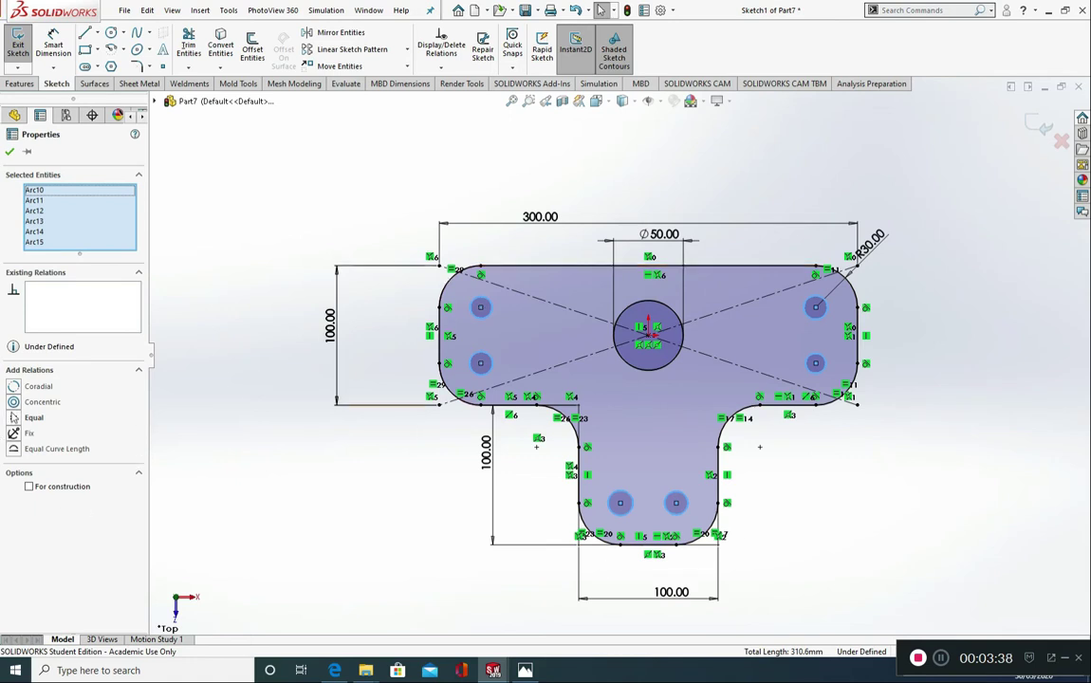
left_click(15, 419)
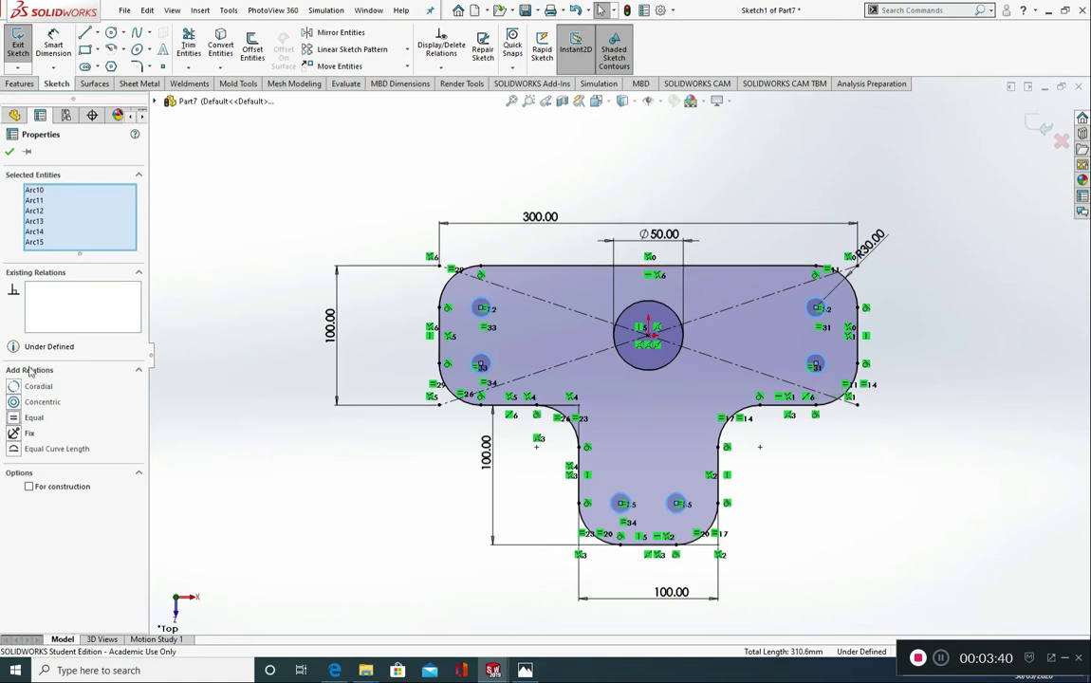
left_click(10, 153)
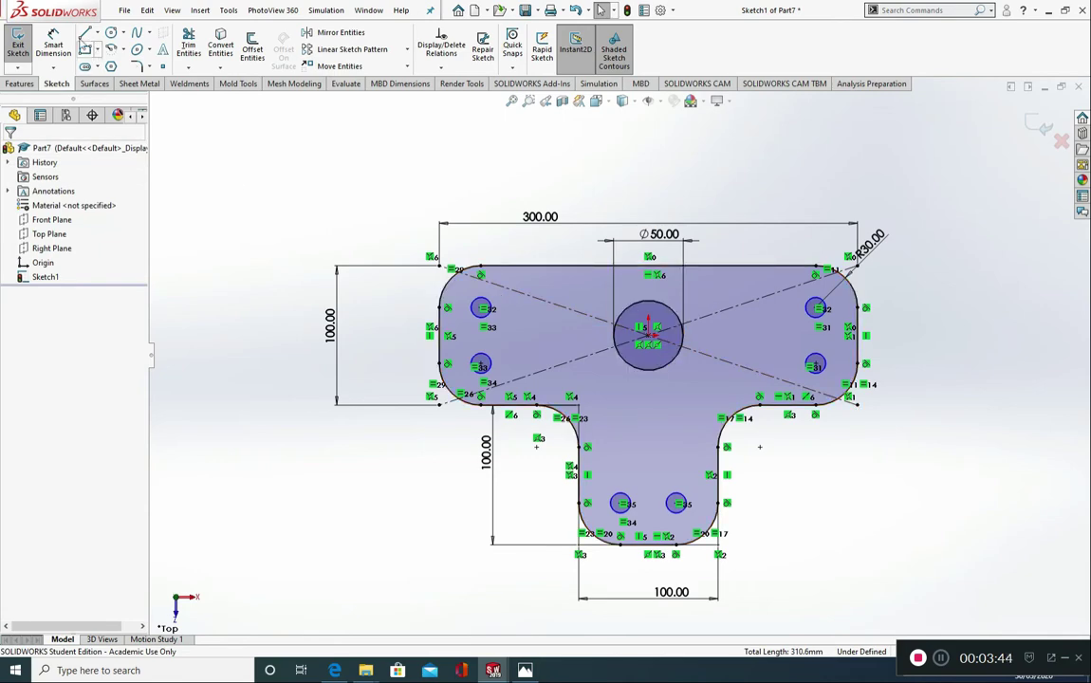
Dimension the upper small hole at the crossbar's left end to a 25 mm diameter.
left_click(54, 43)
scroll(452, 250, "down", 4)
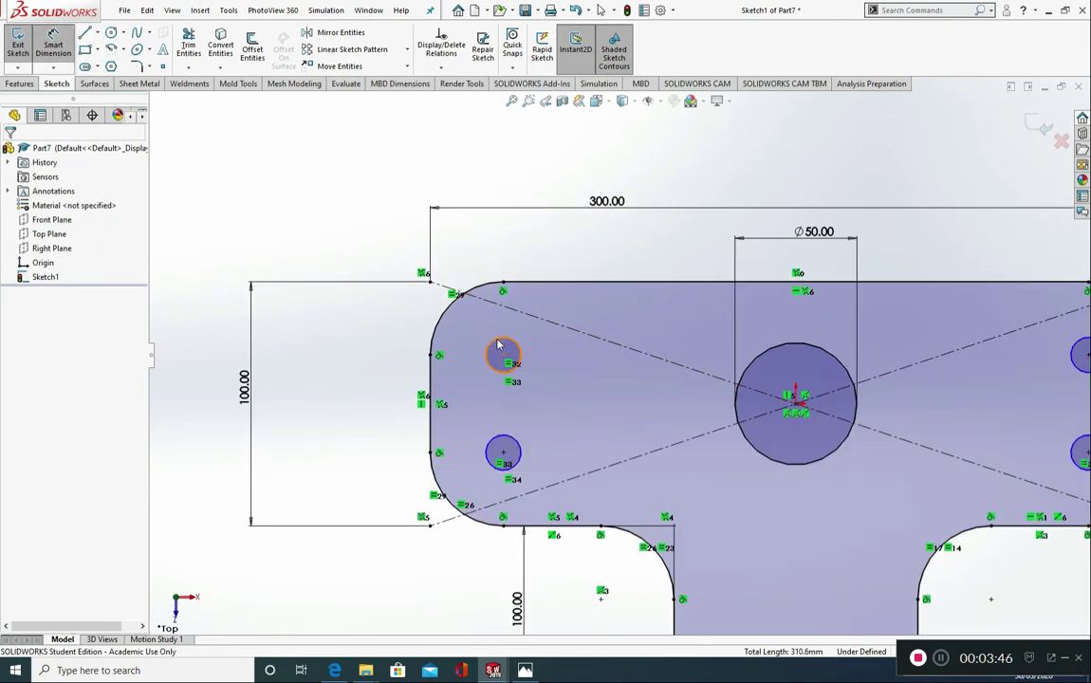
left_click(503, 340)
left_click(494, 249)
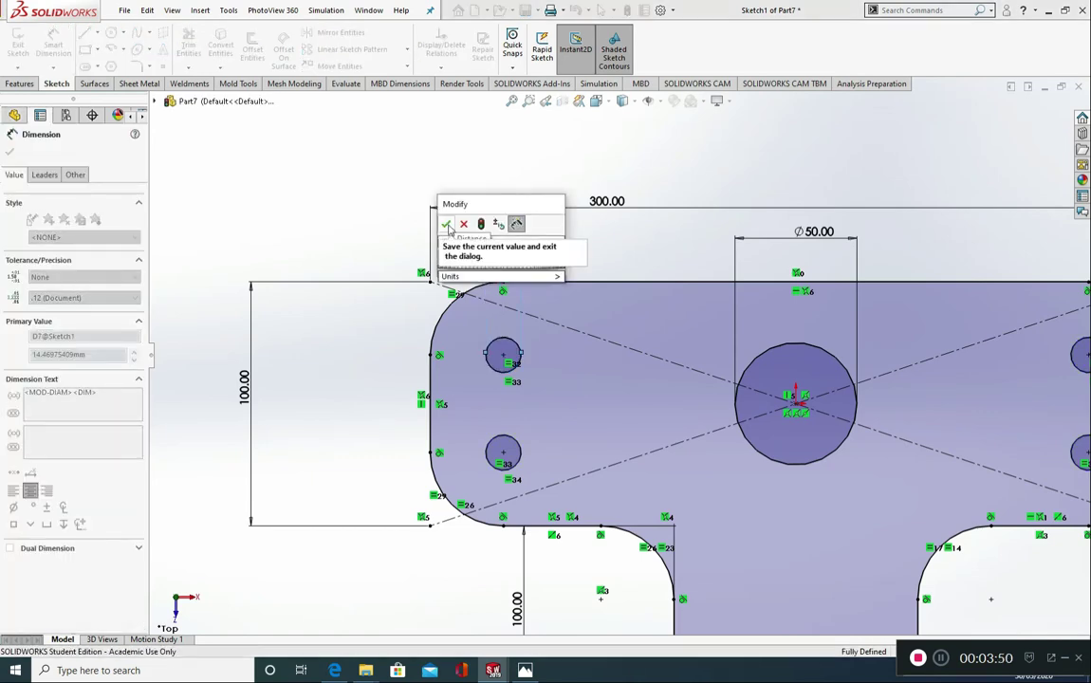
left_click(516, 222)
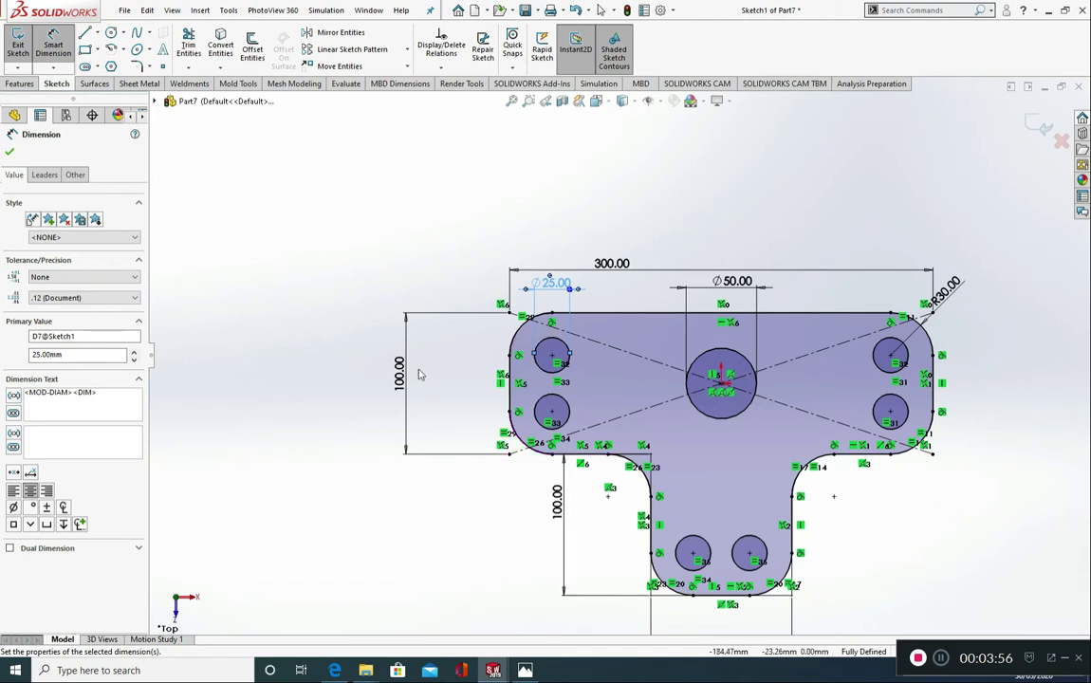
left_click(10, 154)
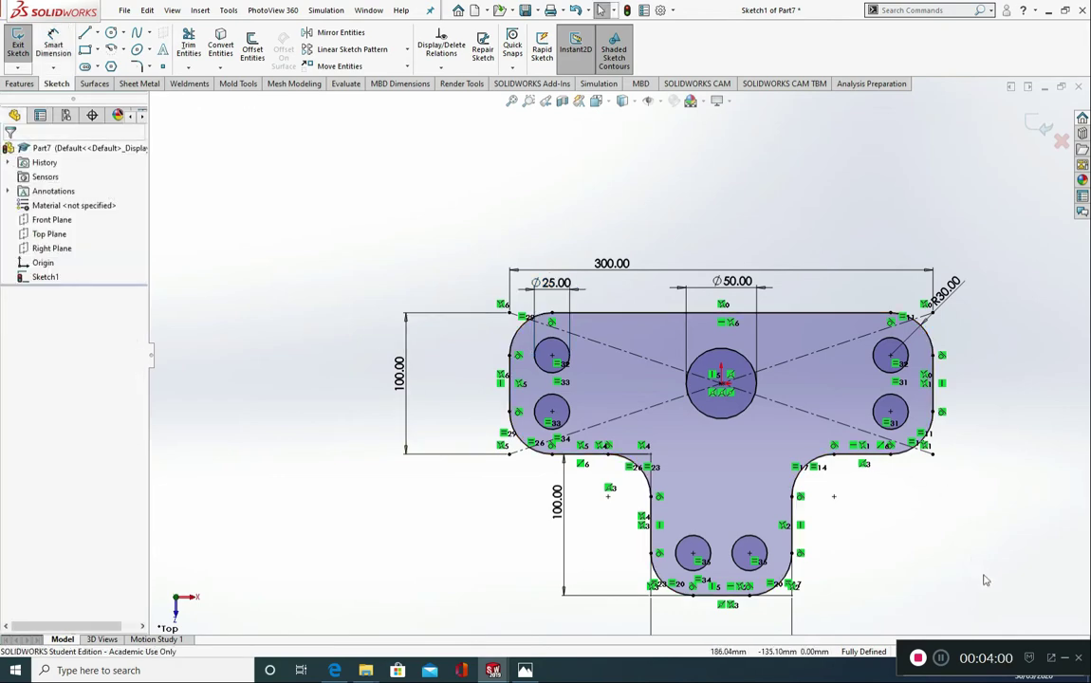
Create a 3 mm thick sheet metal Base Flange from the T-shaped sketch, with a K-Factor of 0.5 and rectangular auto relief at ratio 0.5.
scroll(985, 580, "down", 3)
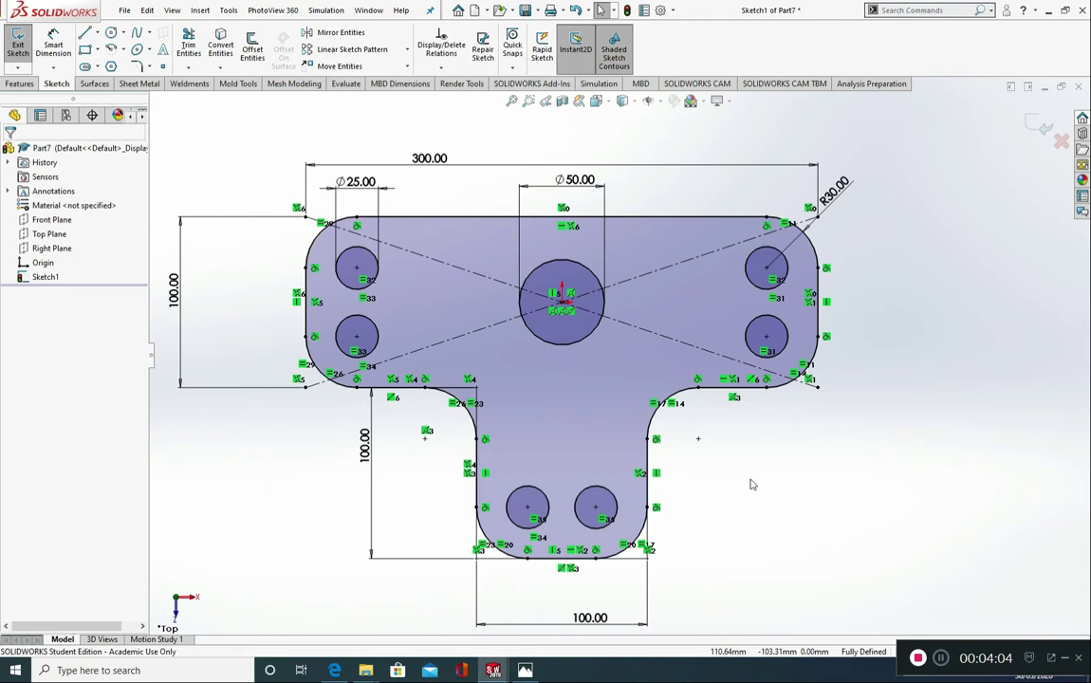
left_click(135, 84)
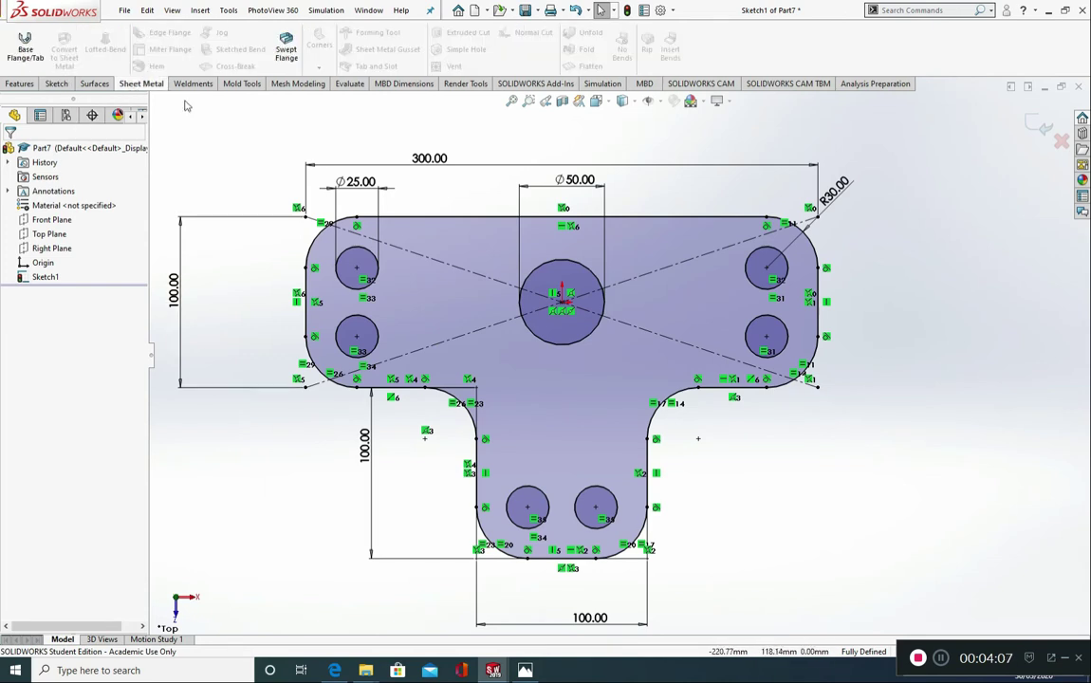
left_click(23, 49)
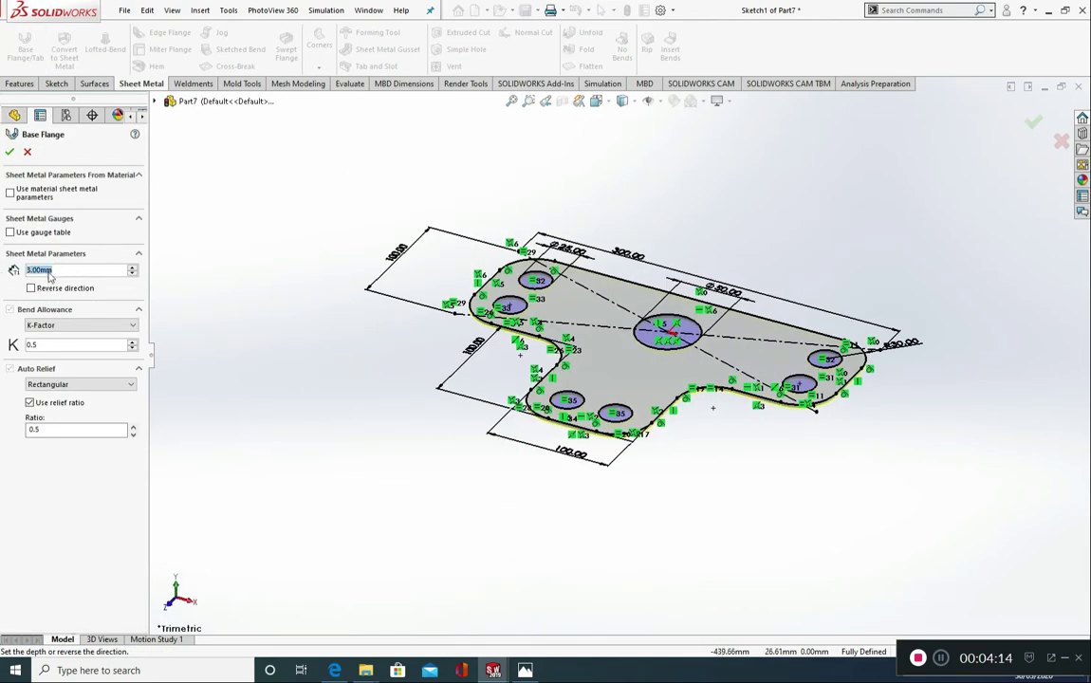
left_click(43, 345)
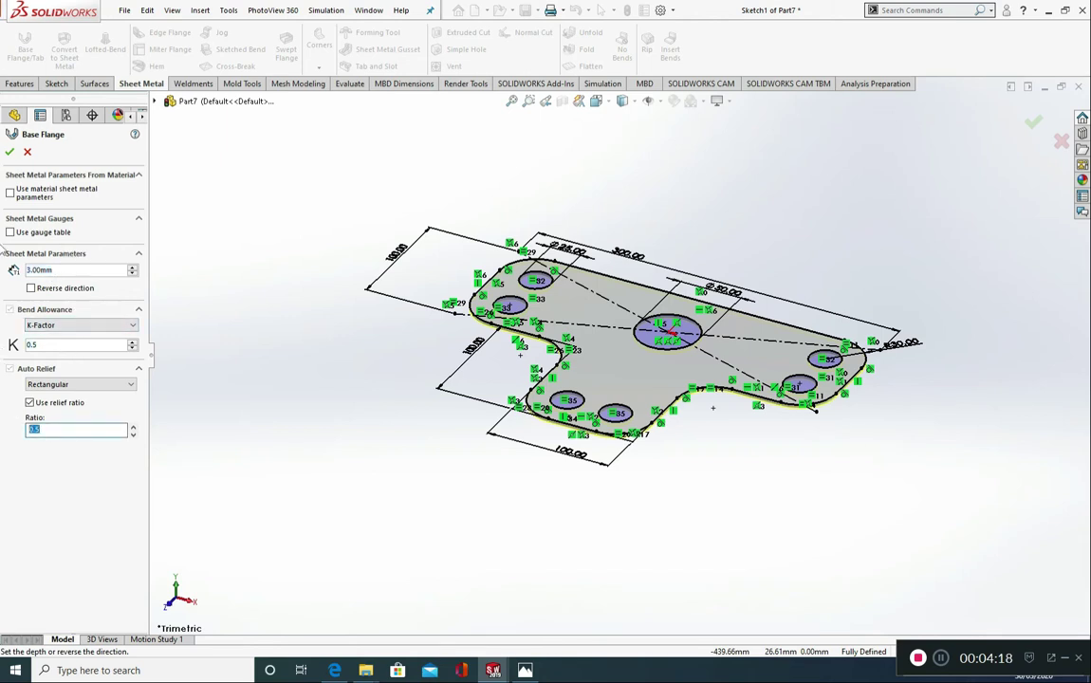
left_click(9, 153)
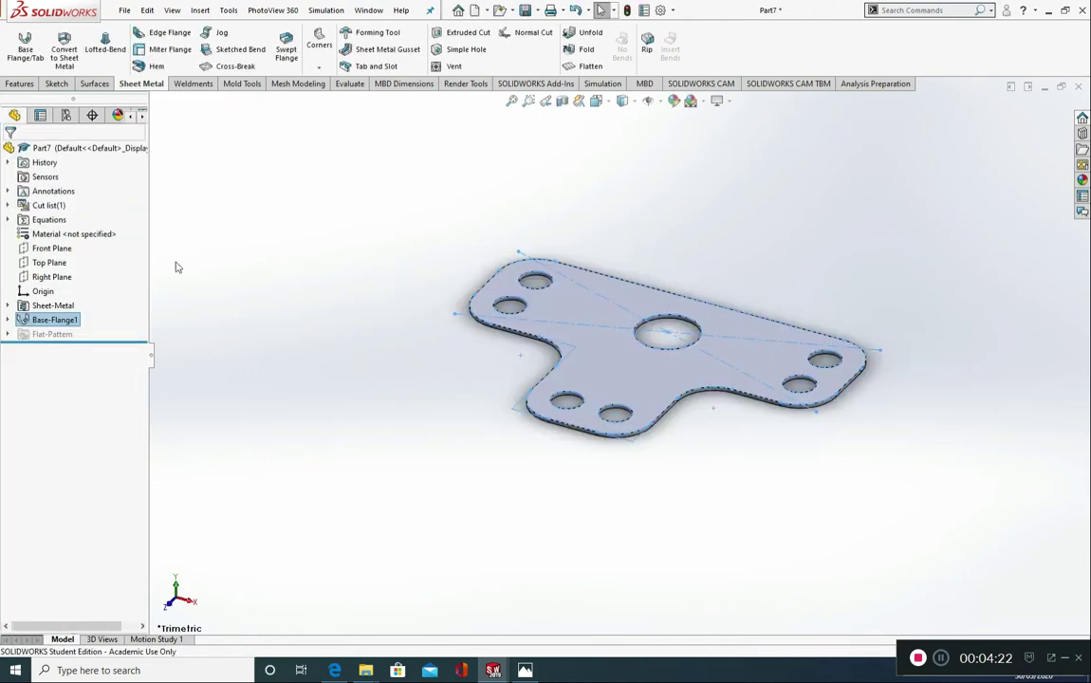
left_click(283, 336)
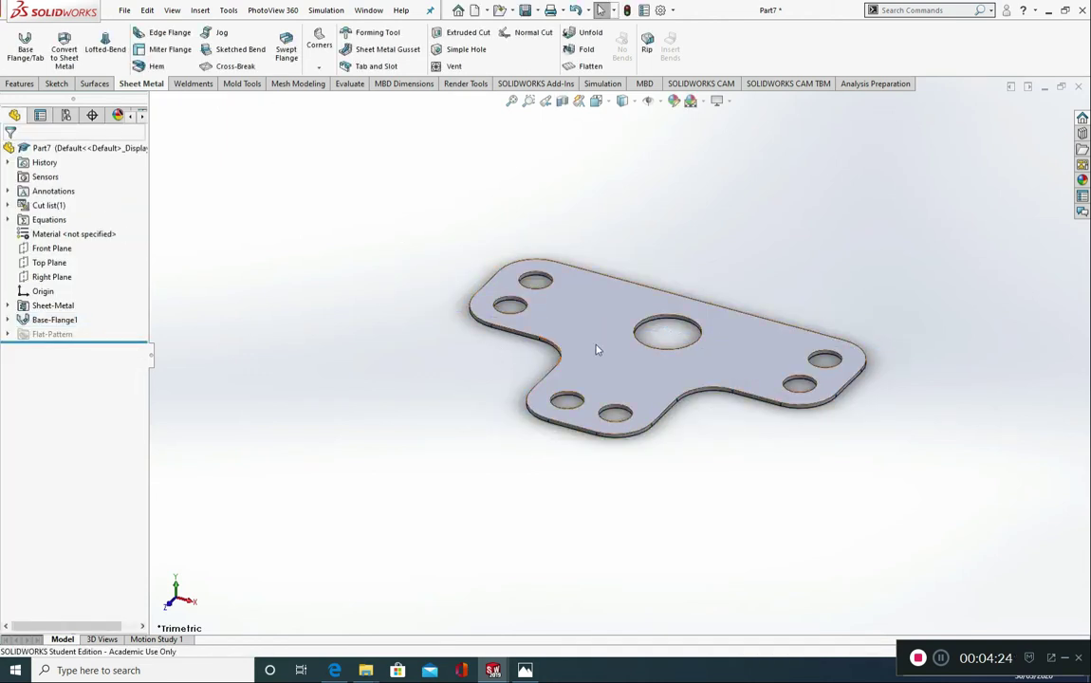
Check the Sheet Metal 012 image in Photos and sketch a 100 mm vertical line across the plate's top face at the left inner fillet's start.
left_click(525, 670)
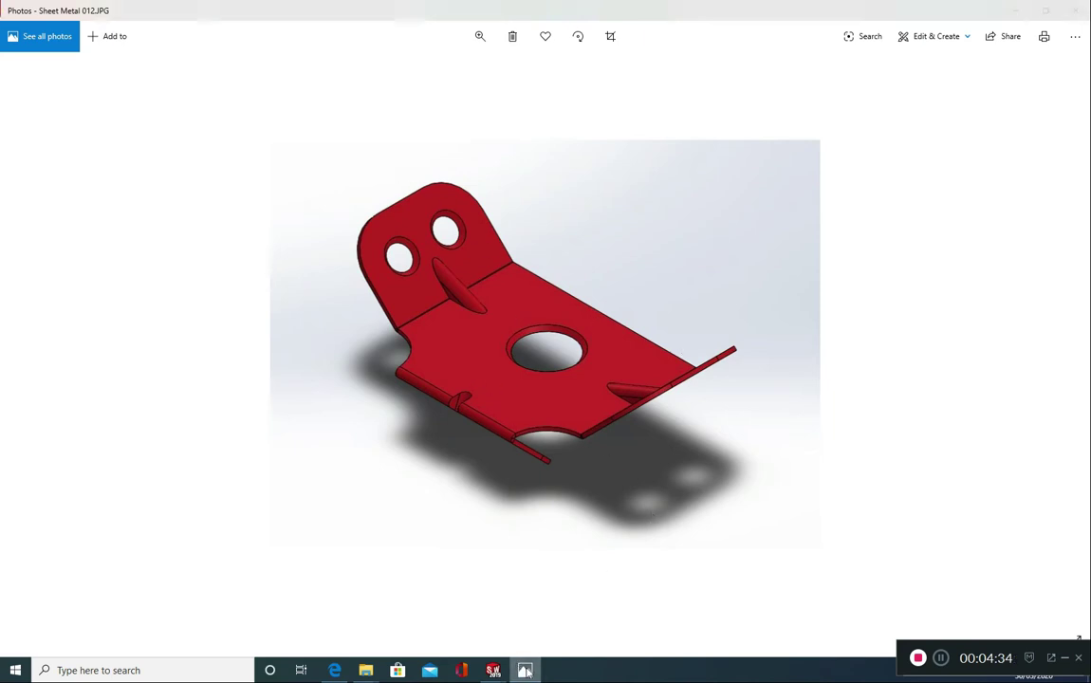
left_click(494, 670)
left_click(597, 357)
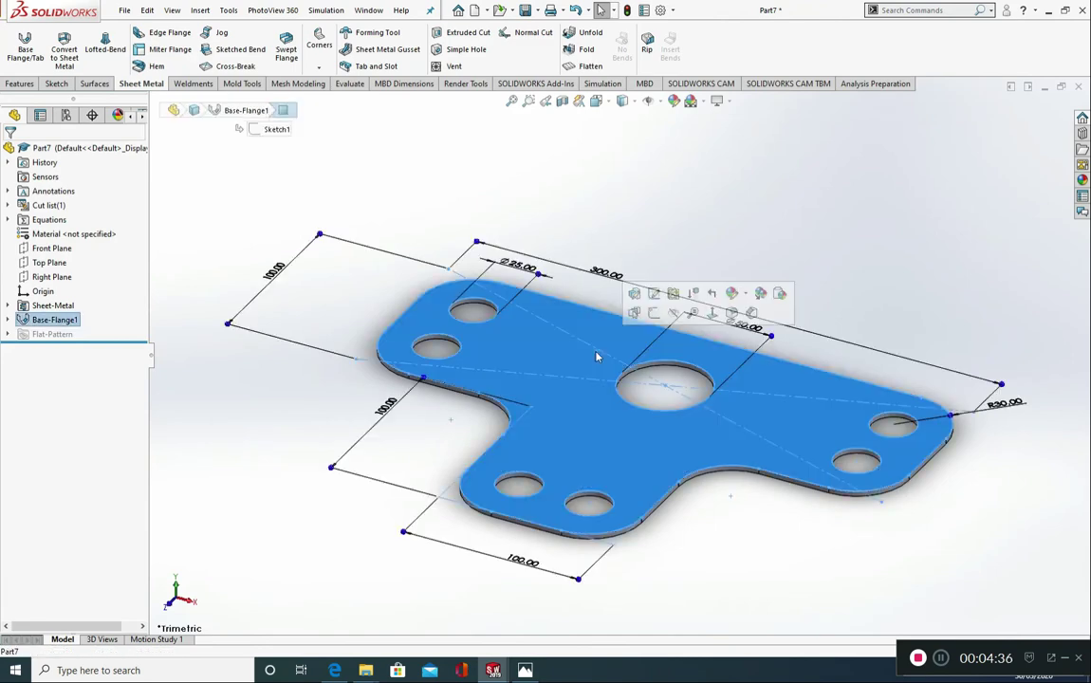
left_click(713, 317)
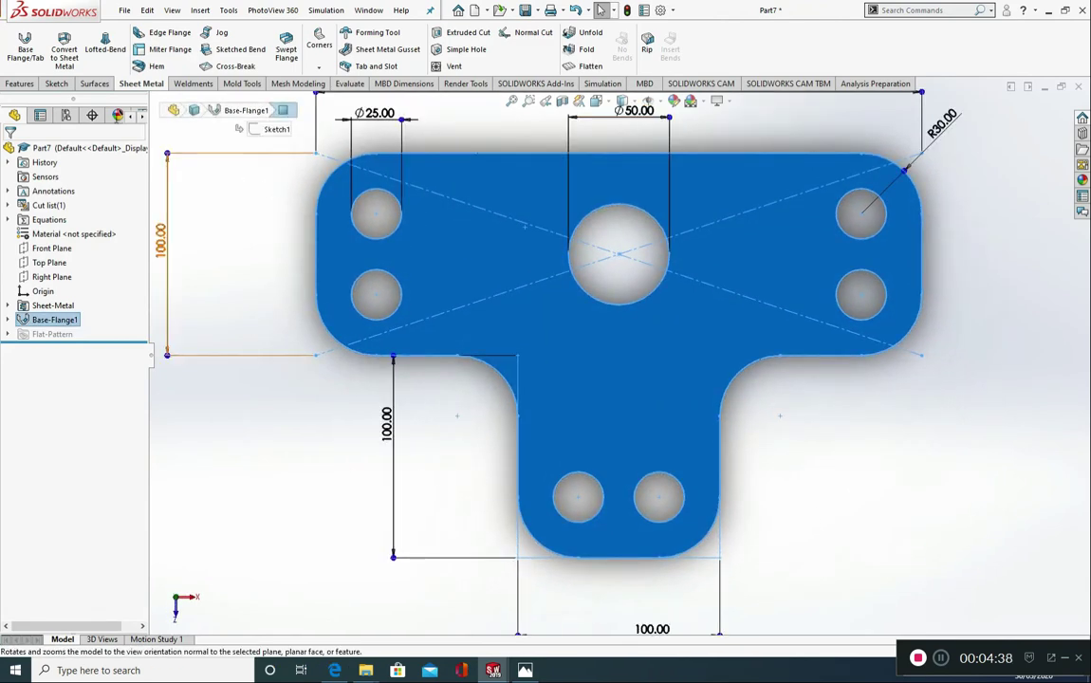
left_click(55, 83)
left_click(85, 32)
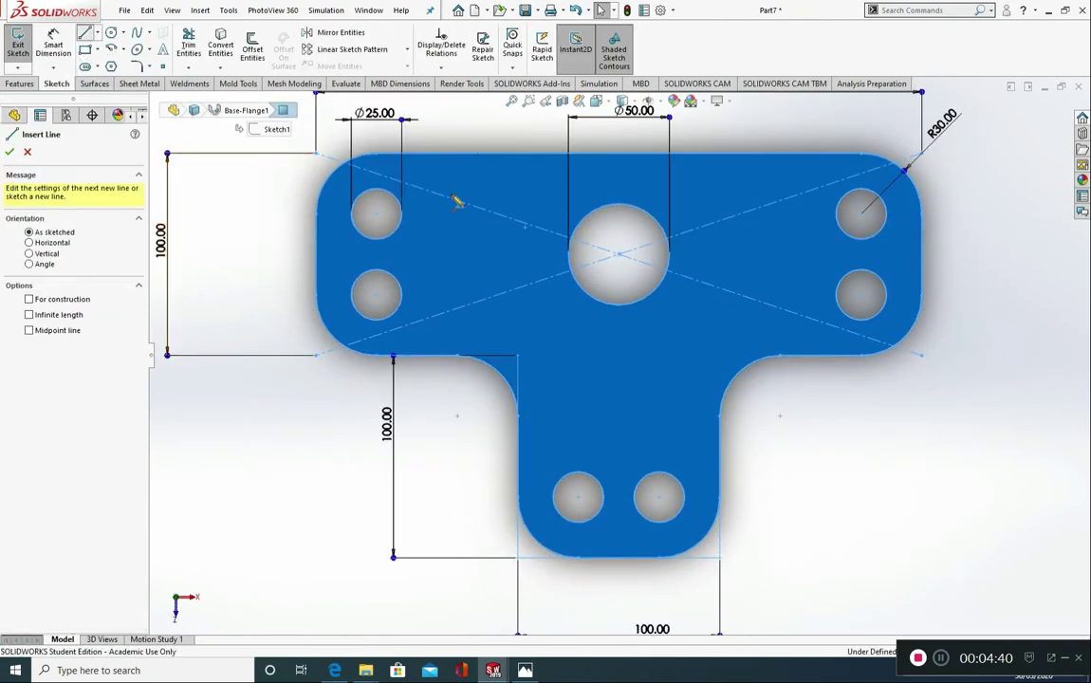
left_click(456, 356)
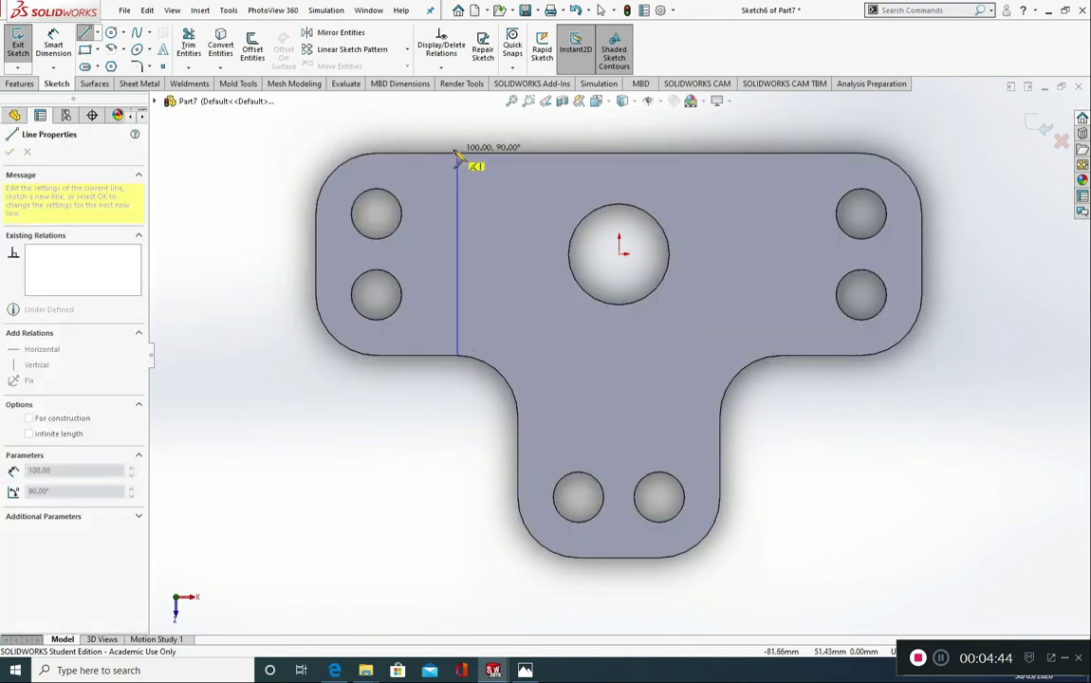
left_click(457, 152)
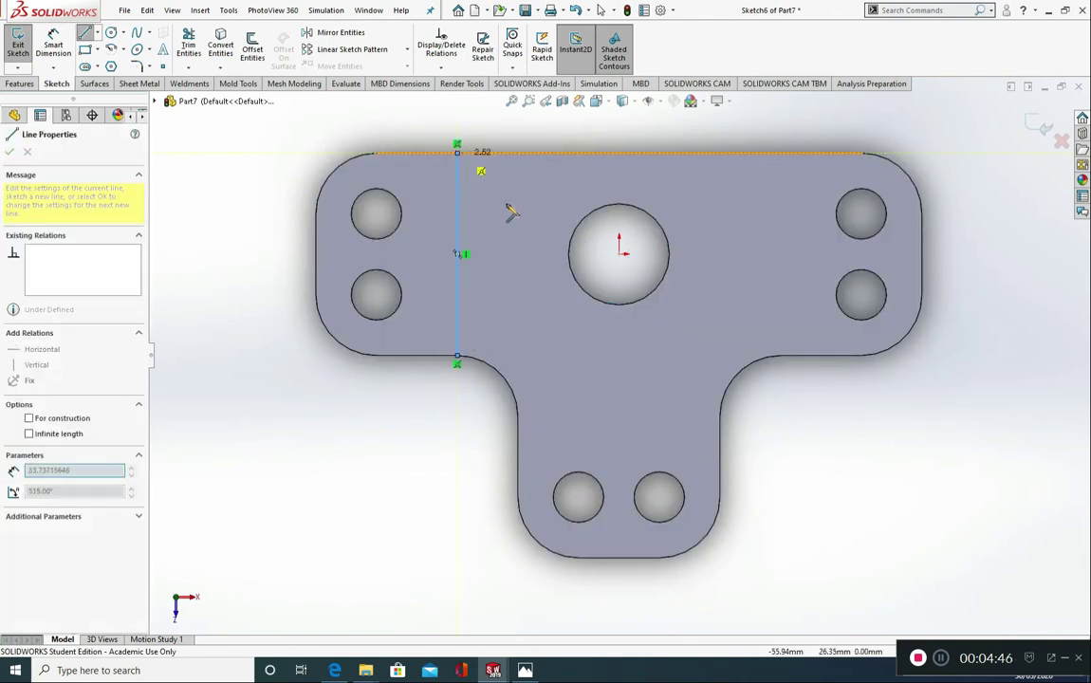
key("Escape")
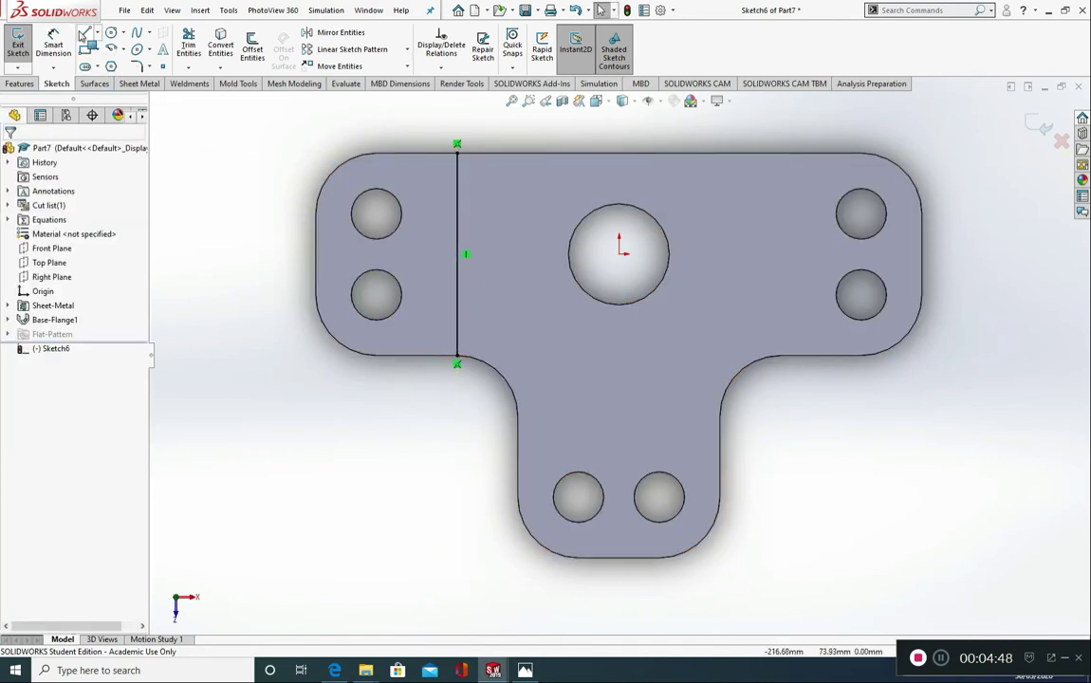
Sketch a matching 100 mm vertical line across the crossbar from the right inner fillet's start to the upper edge.
left_click(86, 32)
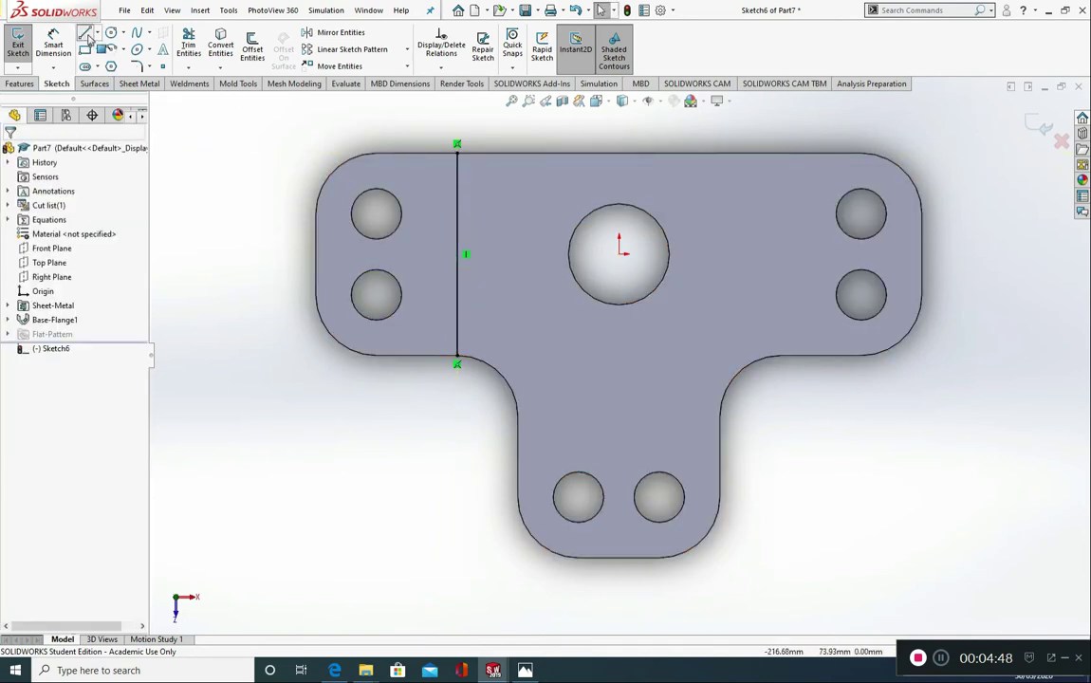
left_click(781, 357)
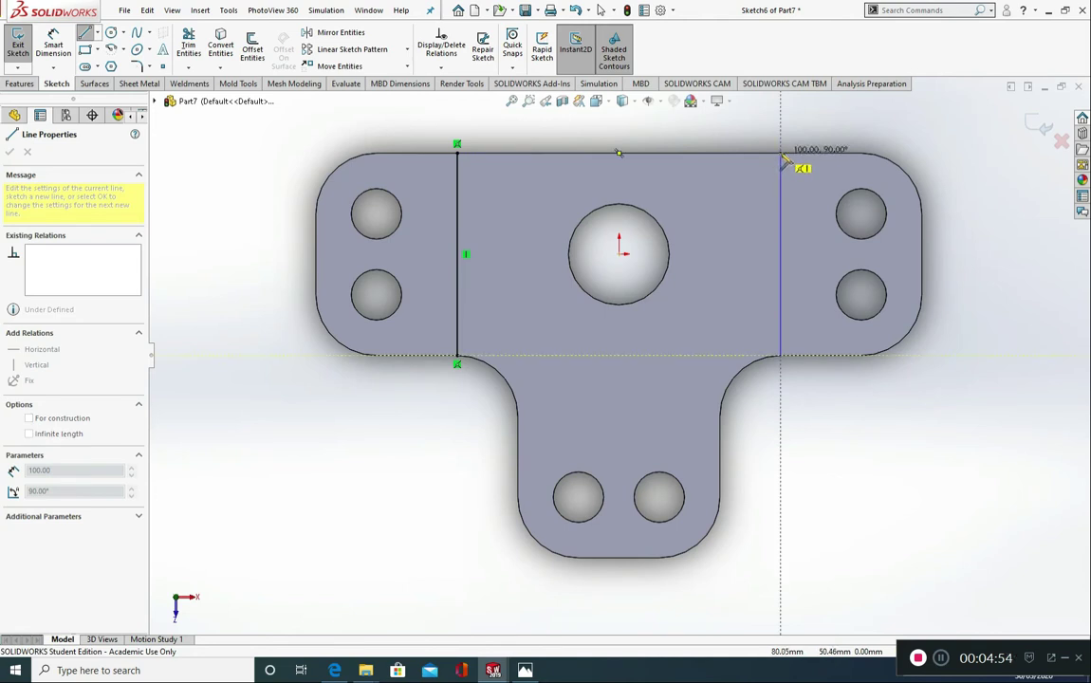
left_click(781, 154)
key("Escape")
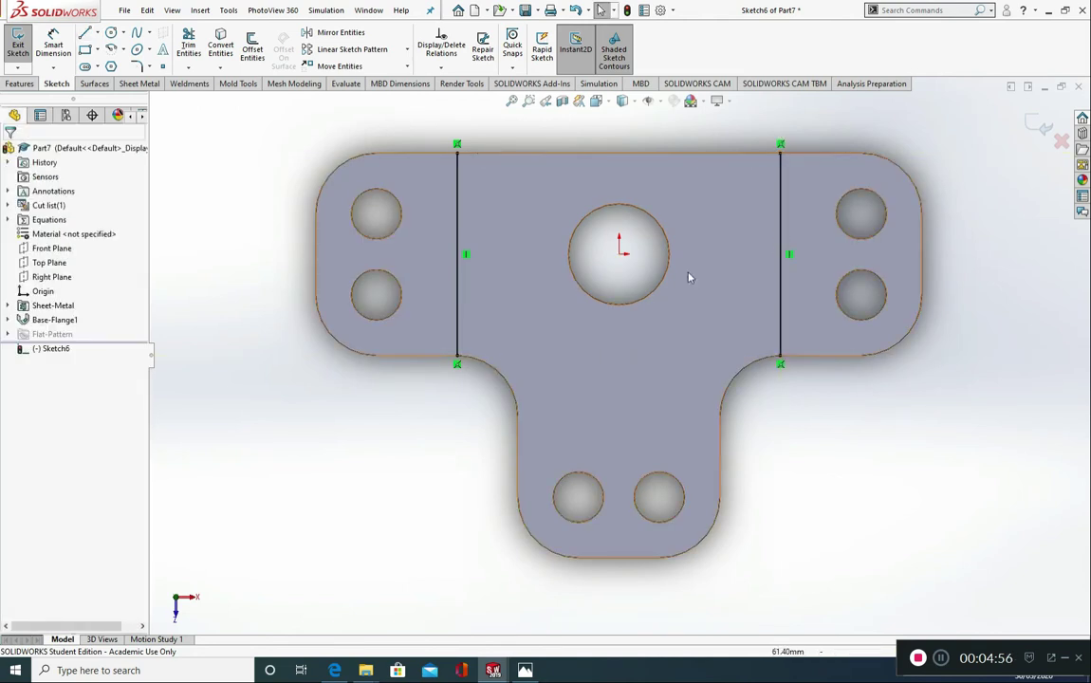
Set up a Sketched Bend along both lines with the central face fixed and a bend angle of 45 degrees.
left_click(154, 84)
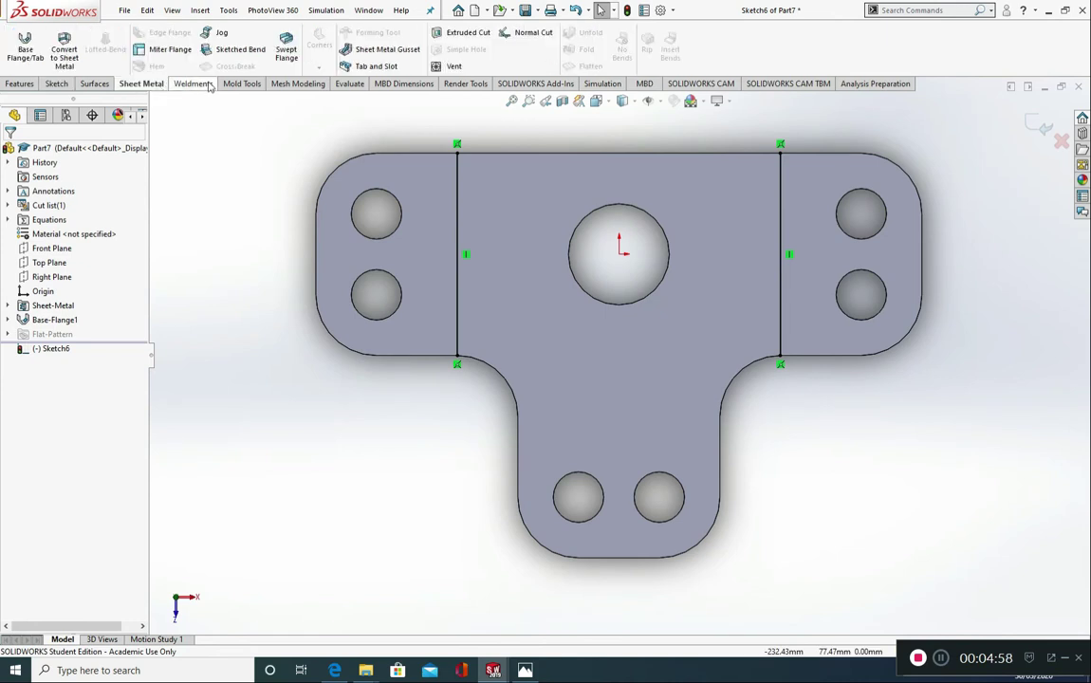
left_click(218, 50)
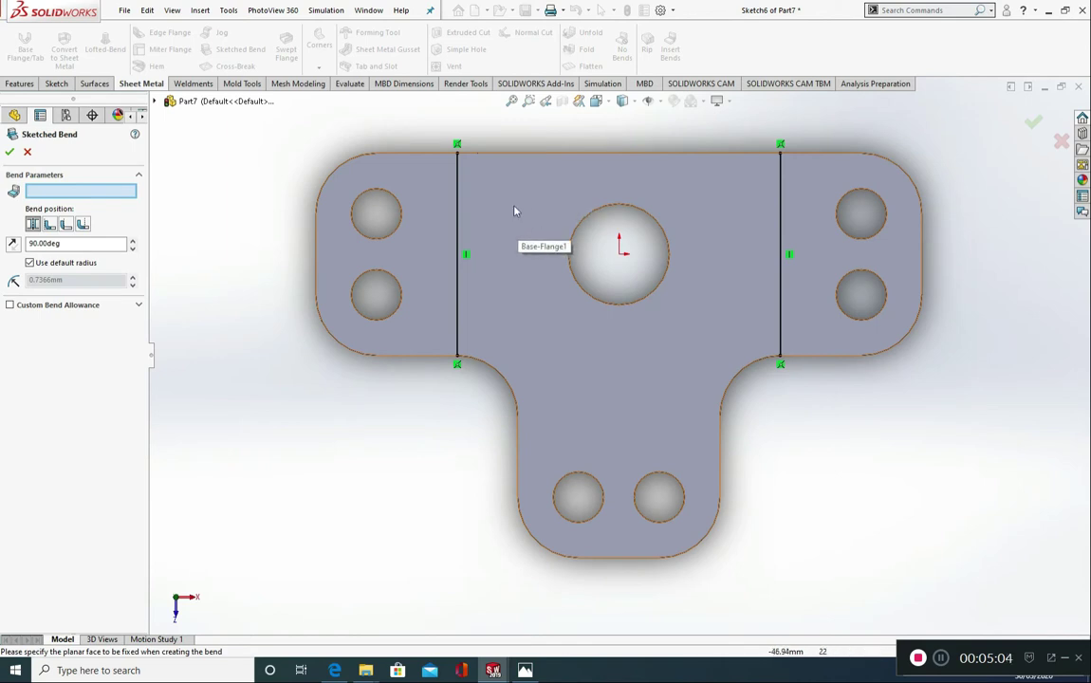
left_click(513, 229)
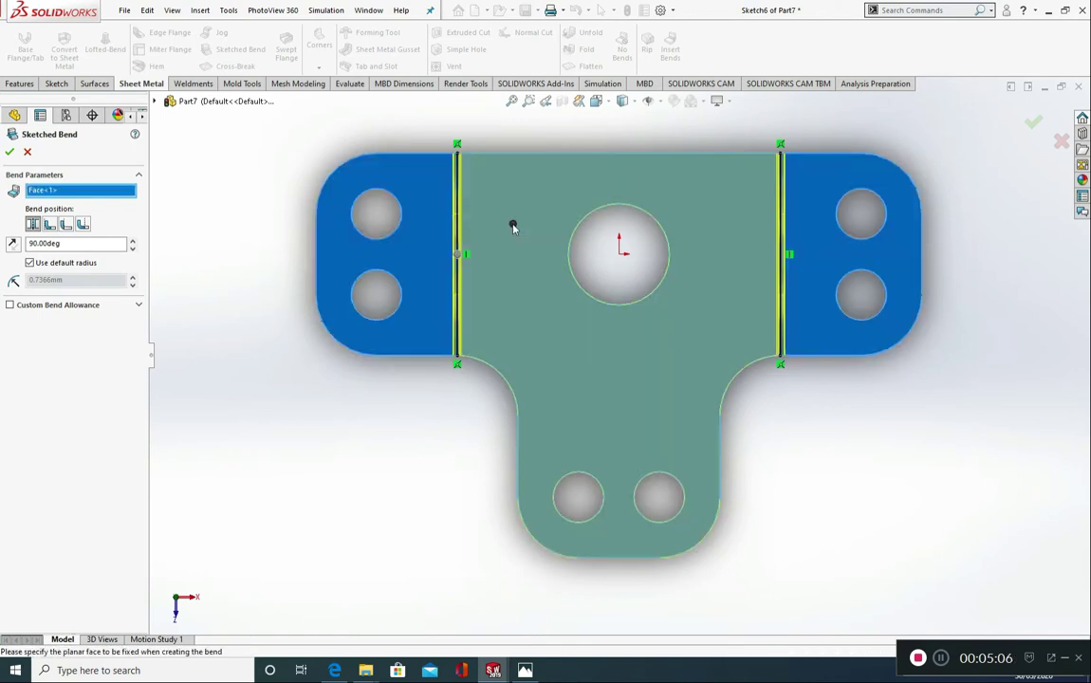
middle_click_drag(512, 229, 491, 196)
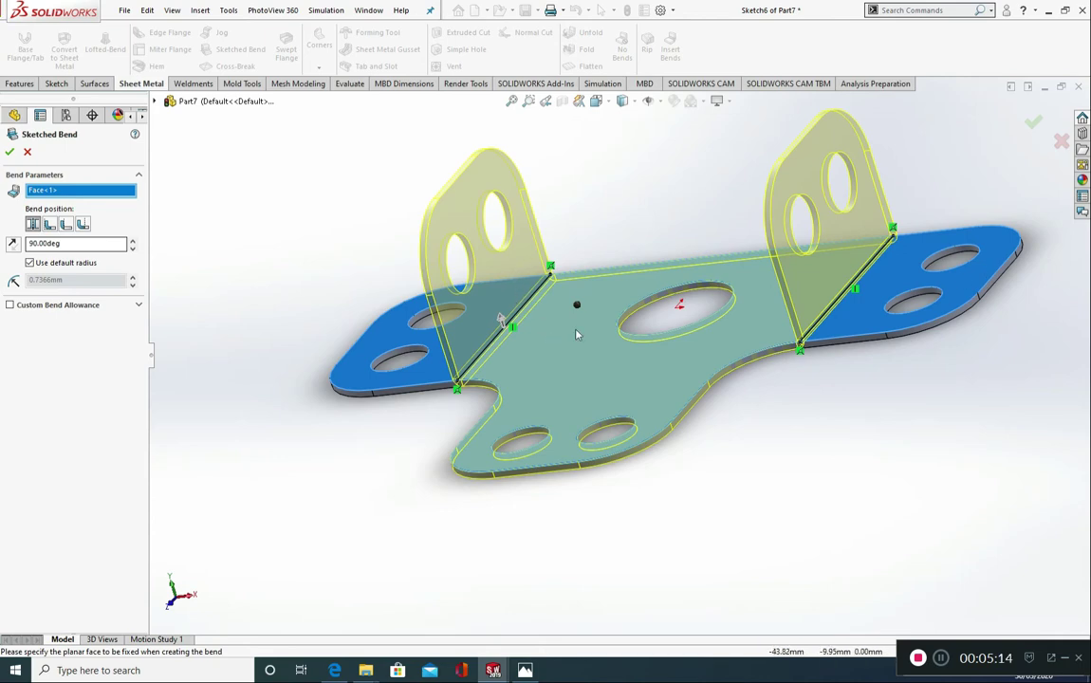
middle_click_drag(520, 302, 487, 404)
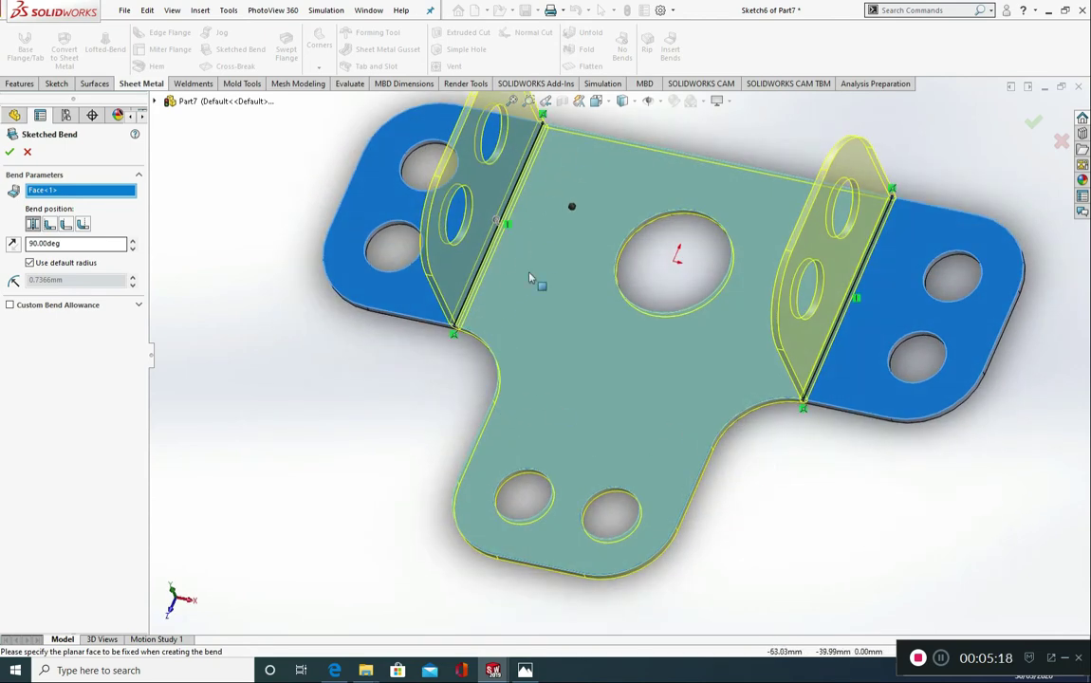
middle_click_drag(760, 504, 748, 443)
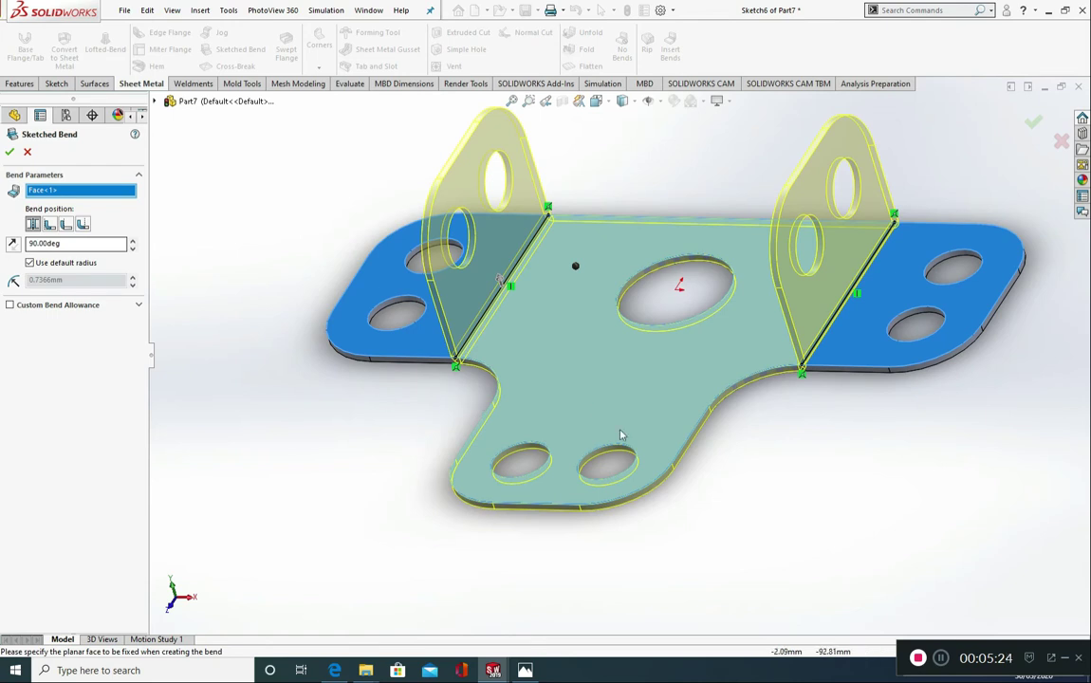
left_click(107, 243)
type("45")
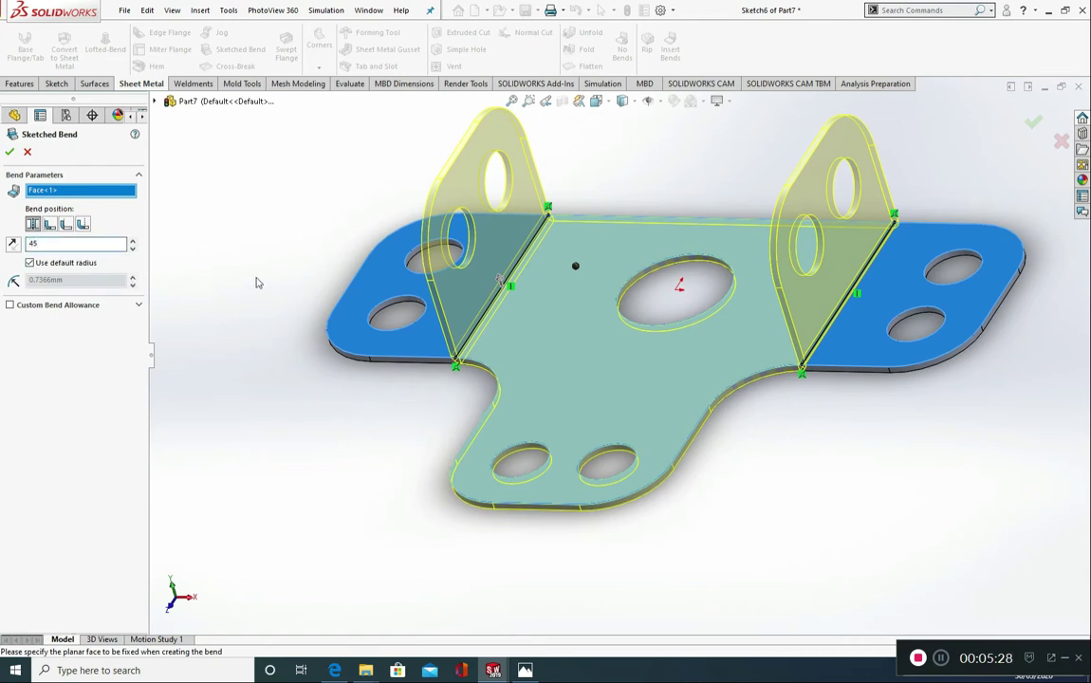
key("Return")
Try the Material Inside, Material Outside and Bend Outside positions for the bend, and return to Bend Centerline.
scroll(415, 355, "down", 10)
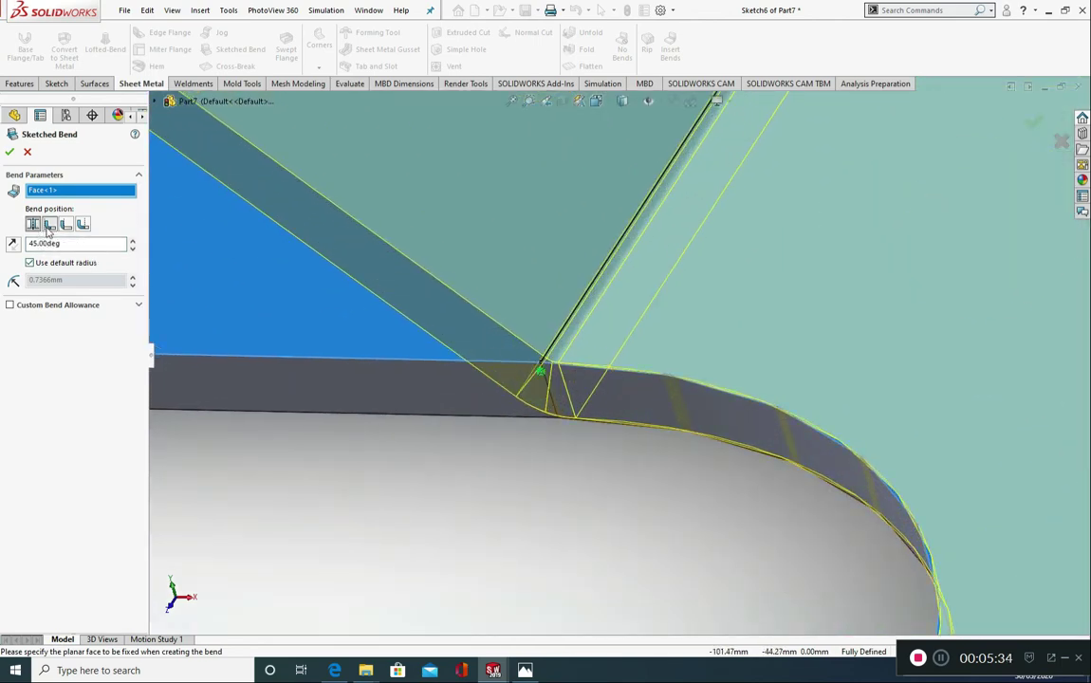
left_click(48, 225)
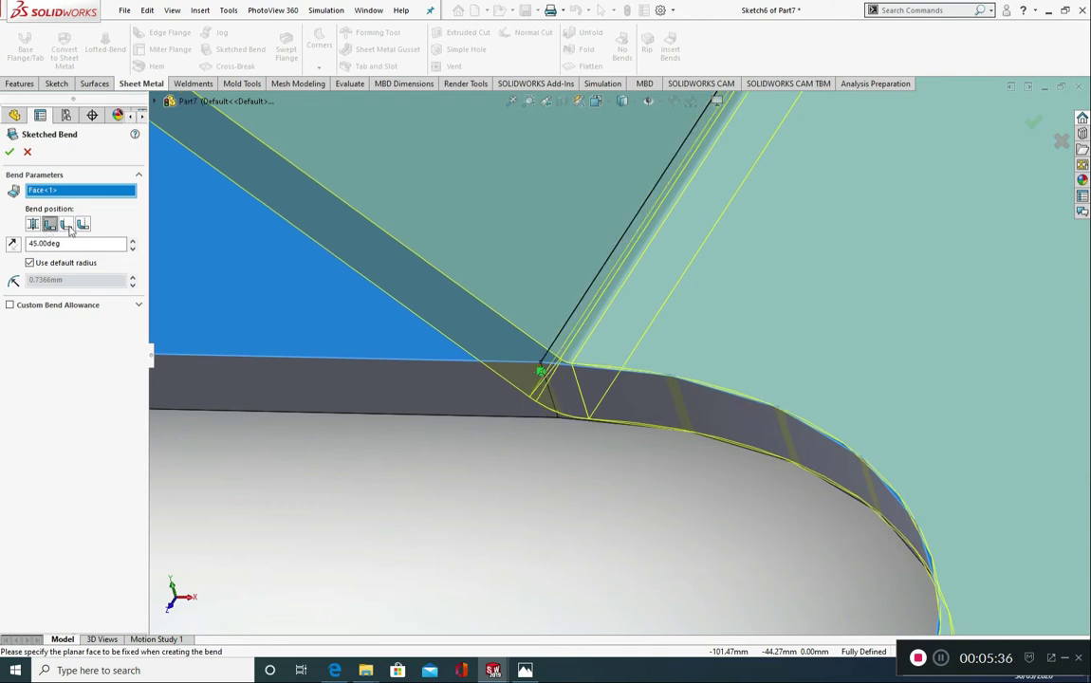
left_click(68, 228)
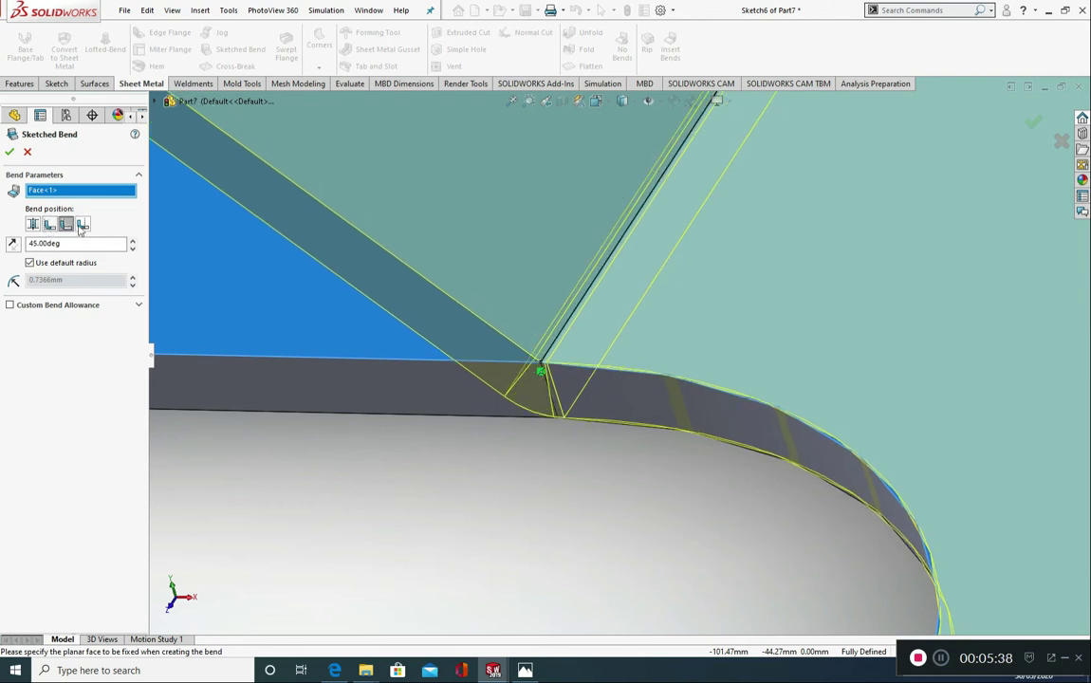
left_click(83, 225)
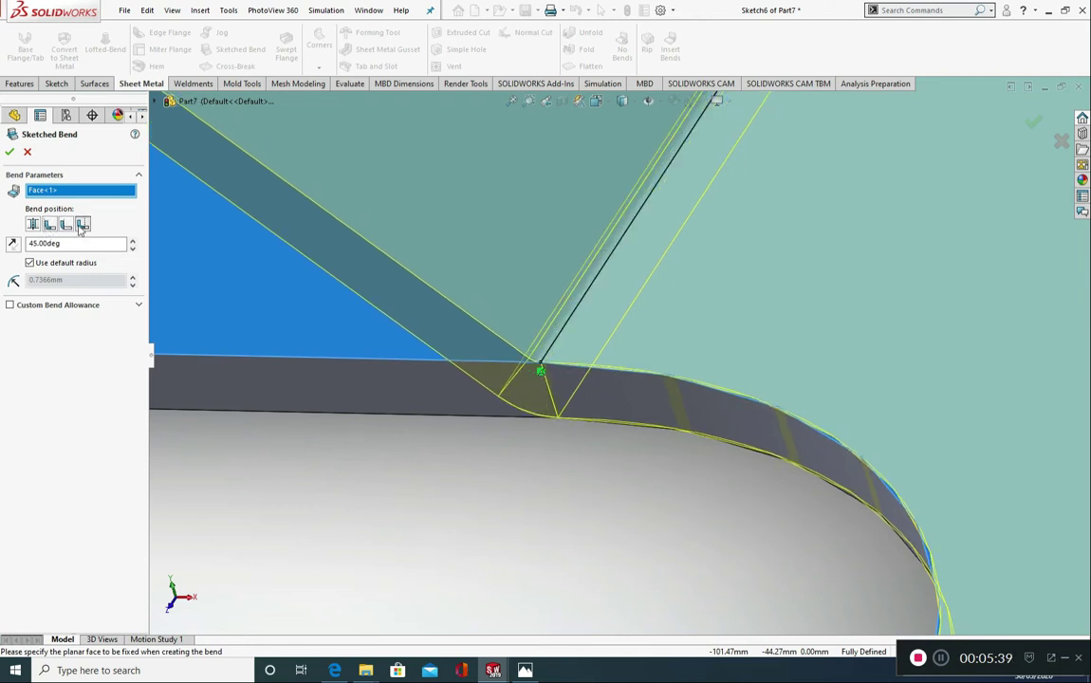
left_click(31, 225)
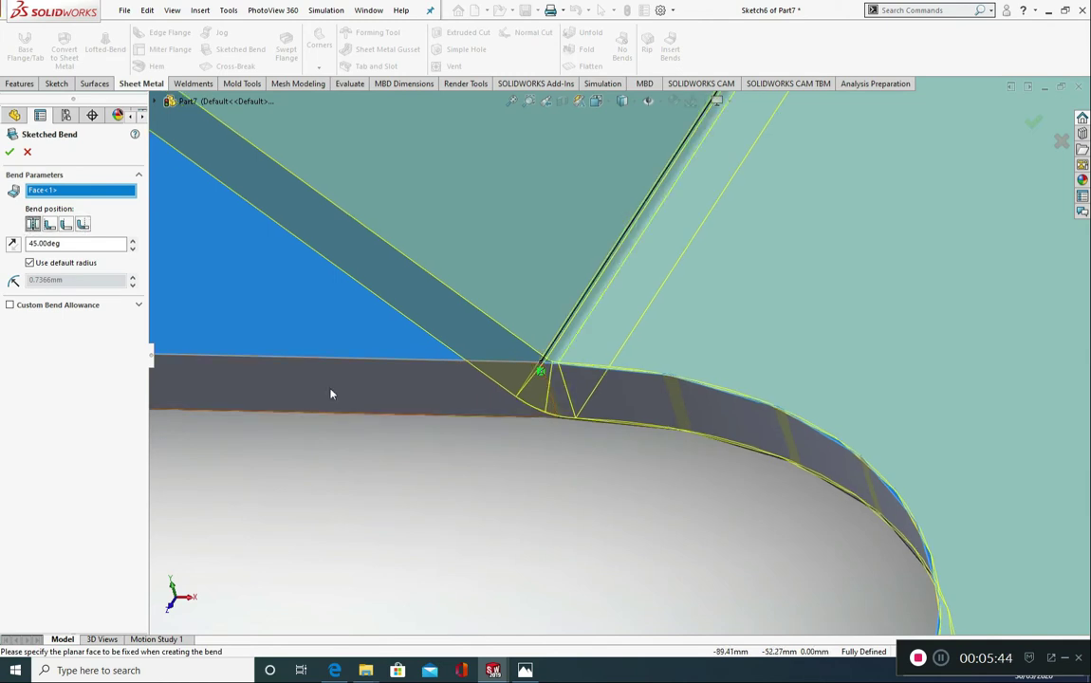
Accept the Sketched Bend to fold up both crossbar ends.
scroll(322, 379, "up", 5)
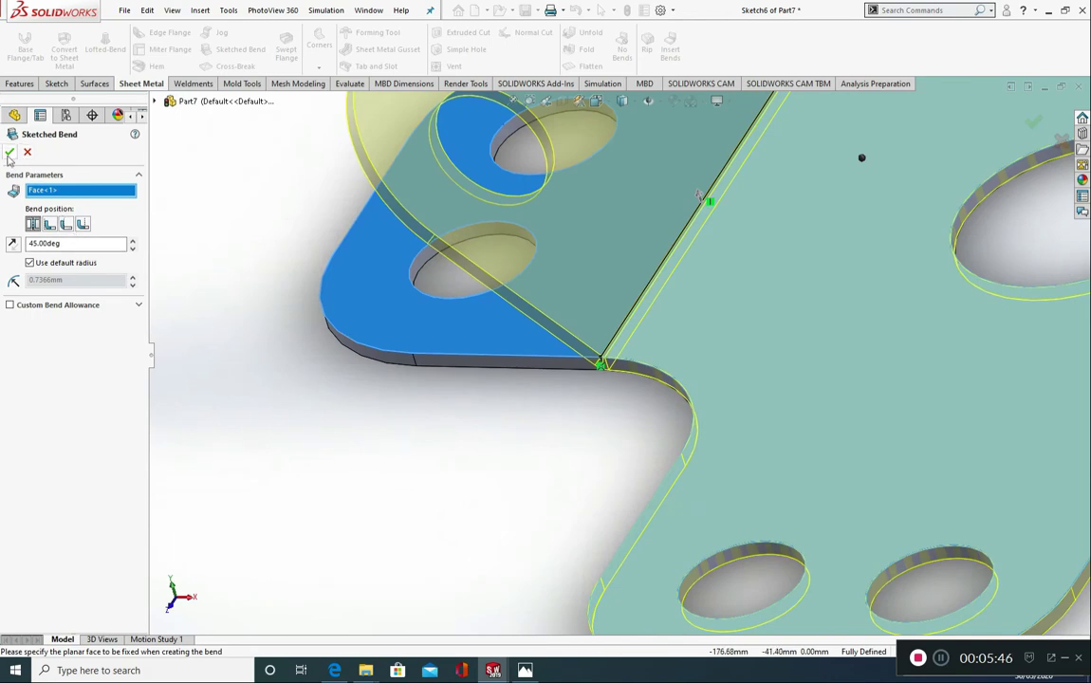
left_click(10, 152)
scroll(667, 553, "up", 4)
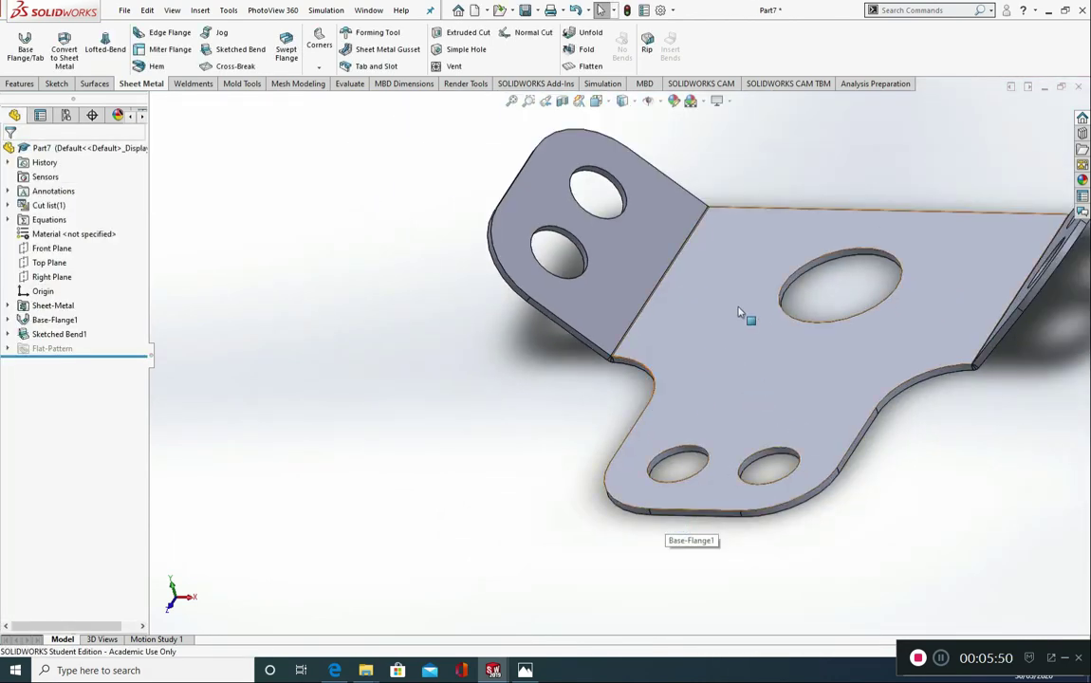
Sketch a 100 mm horizontal line on the central face across the stem, joining the lower ends of the two inner fillets.
left_click(723, 330)
left_click(833, 288)
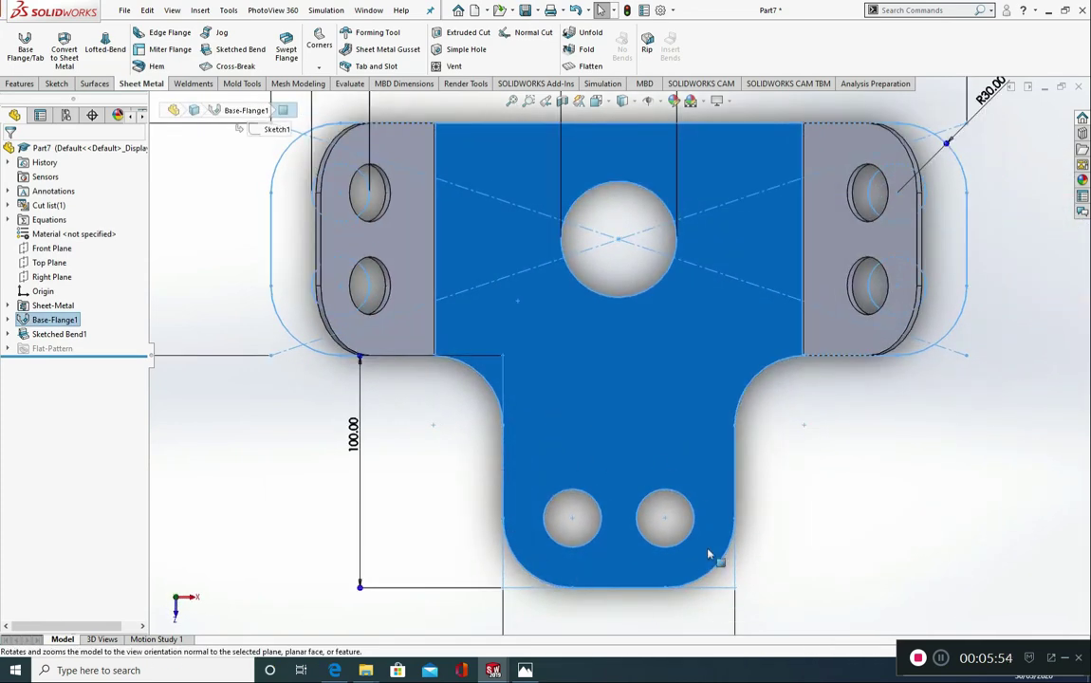
left_click(54, 84)
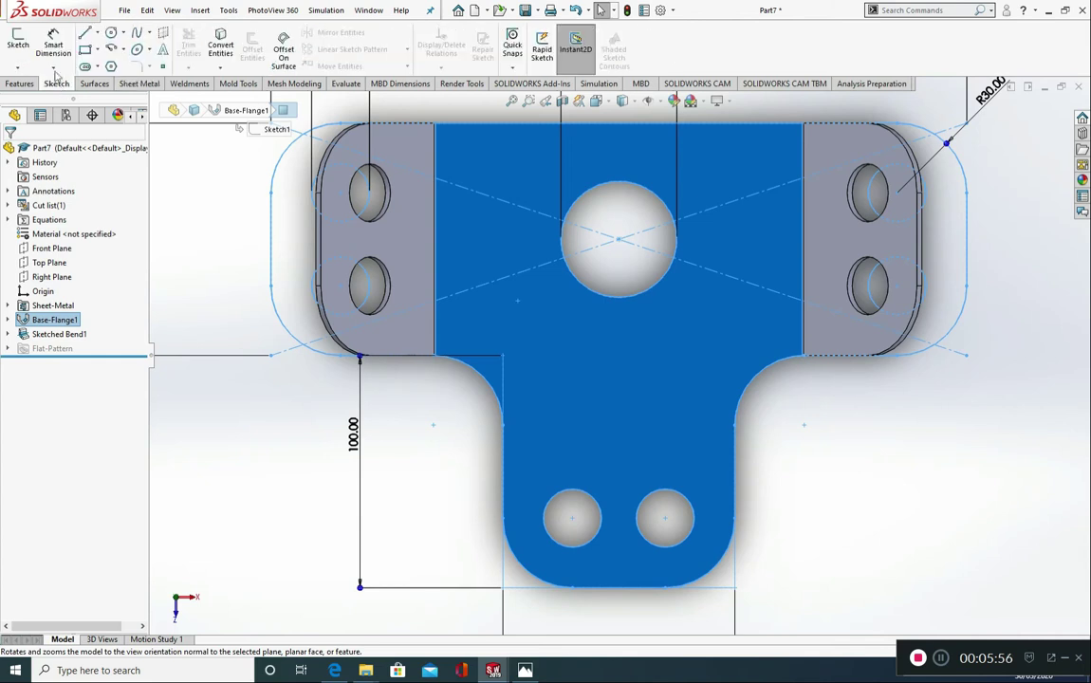
left_click(84, 31)
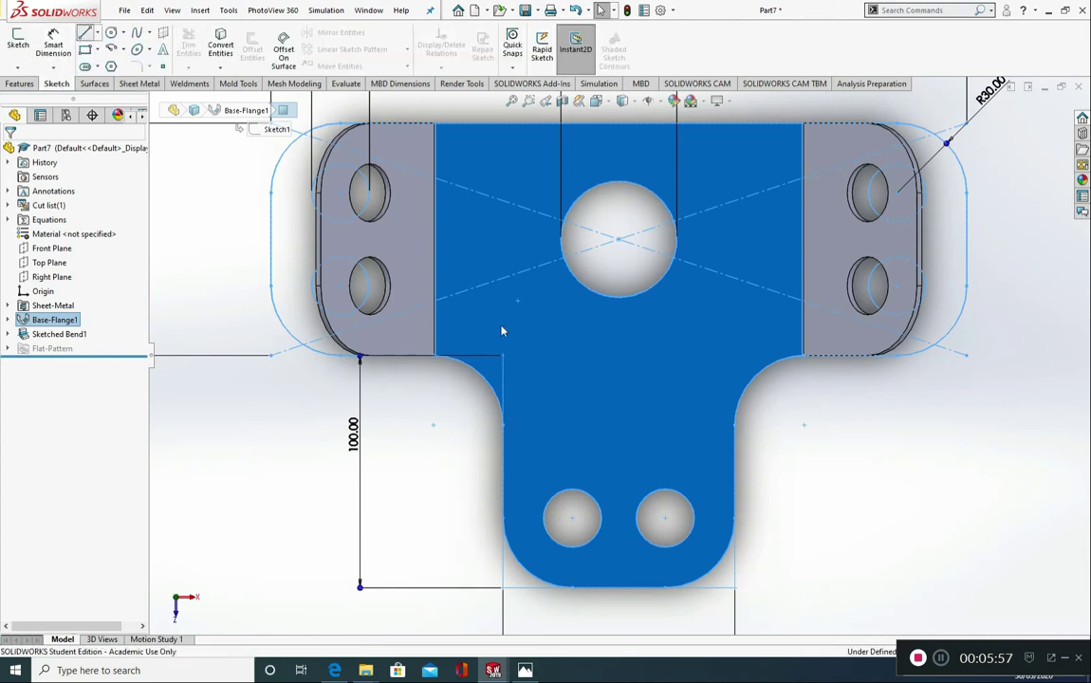
left_click(503, 426)
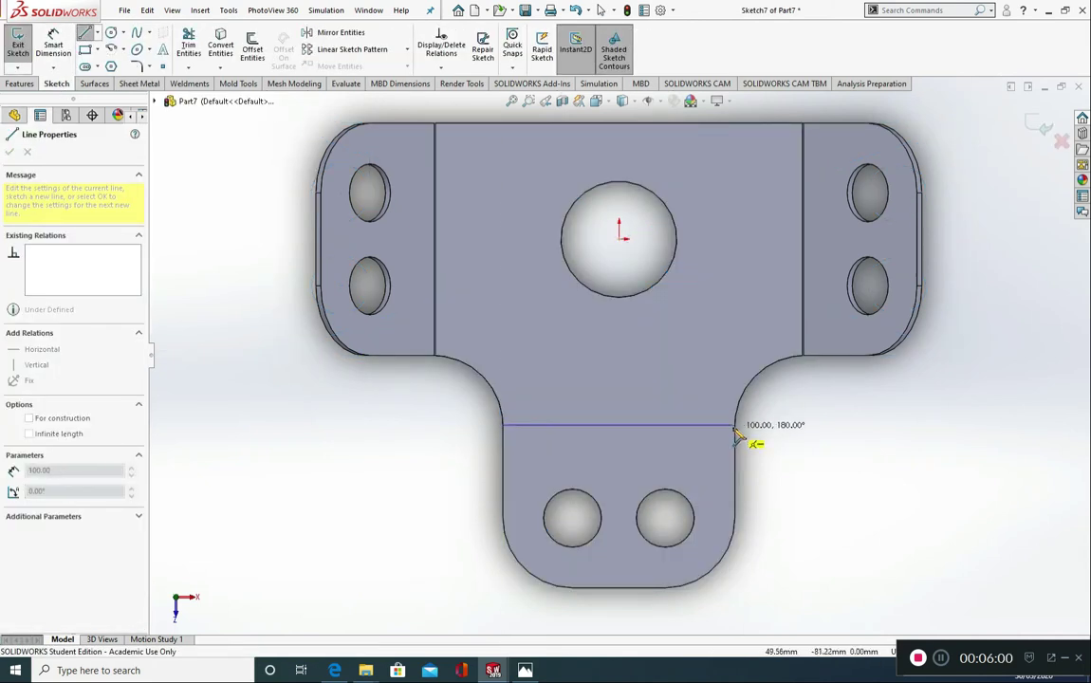
left_click(735, 426)
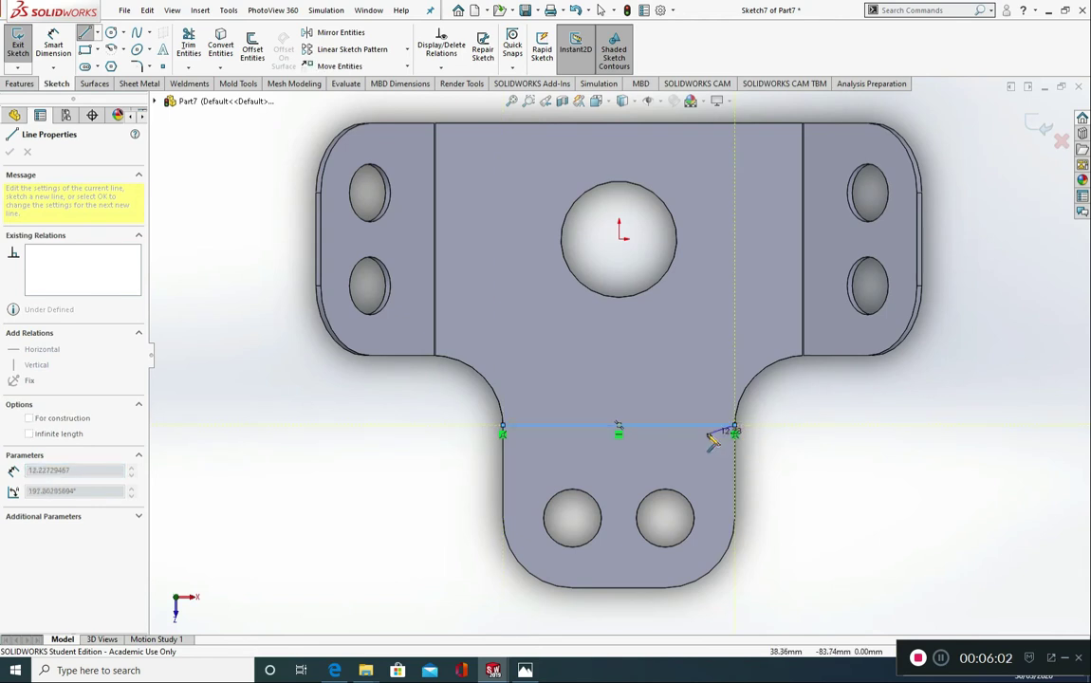
key("Escape")
Create a Sketched Bend along the stem line with the central face fixed, the direction reversed and a bend angle of 135 degrees.
left_click(140, 83)
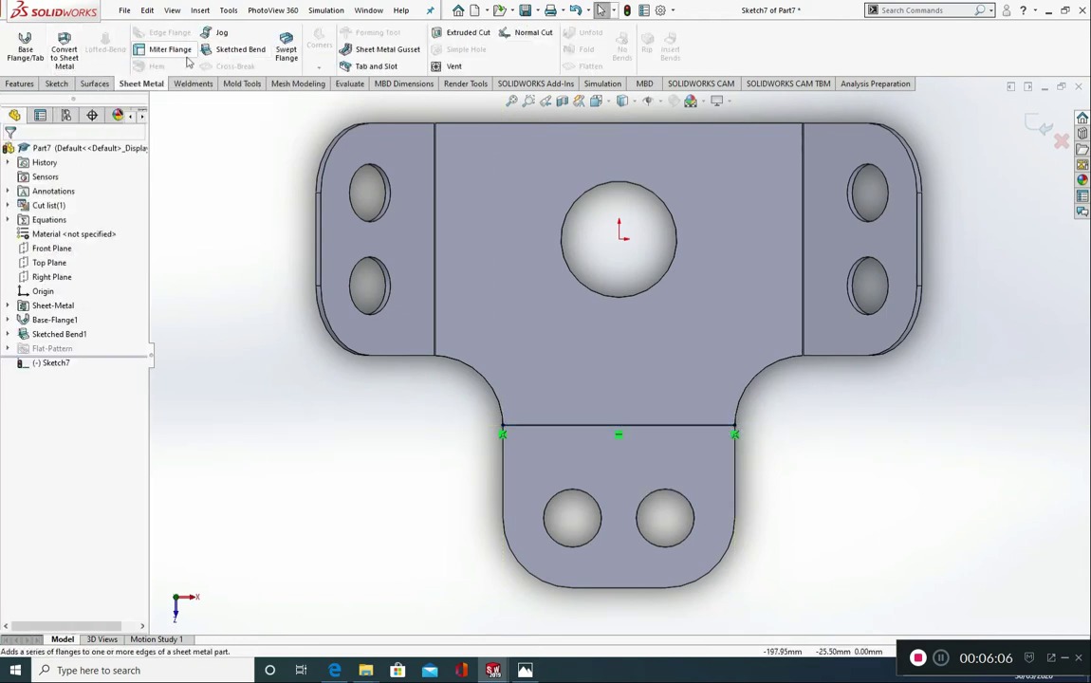
left_click(229, 55)
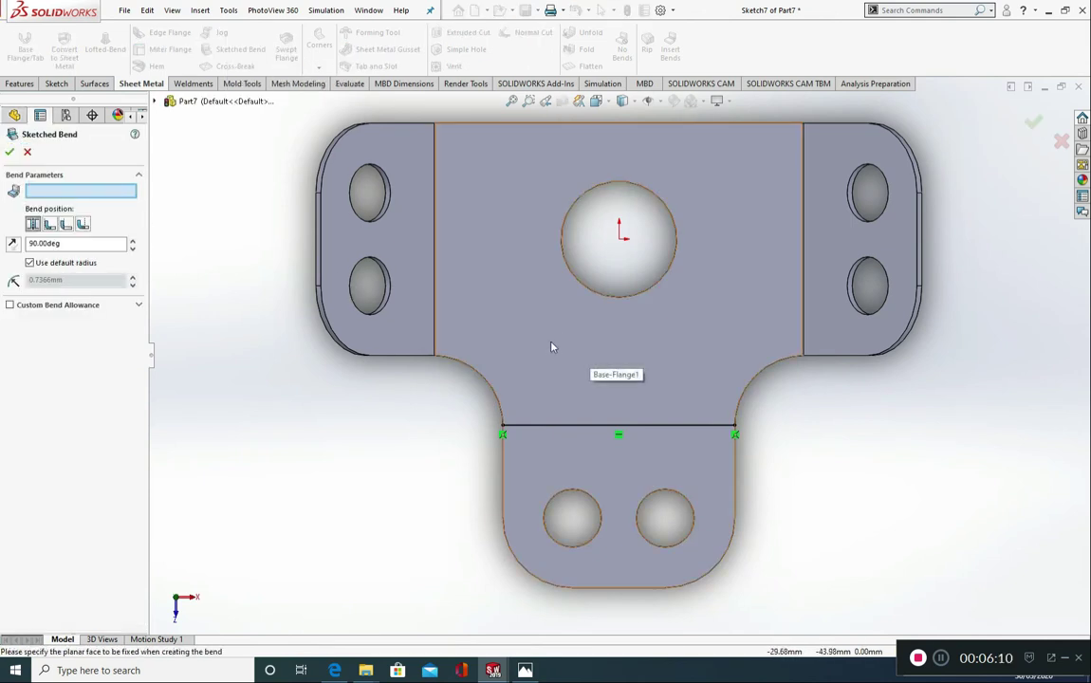
left_click(602, 367)
middle_click_drag(724, 489, 570, 406)
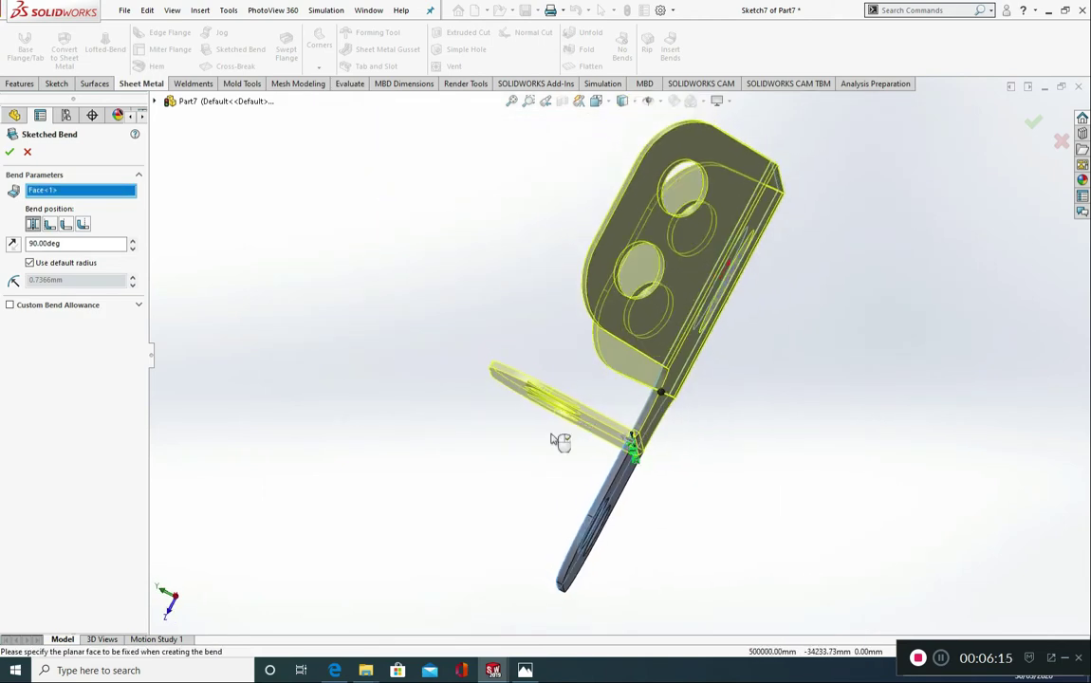
left_click(12, 244)
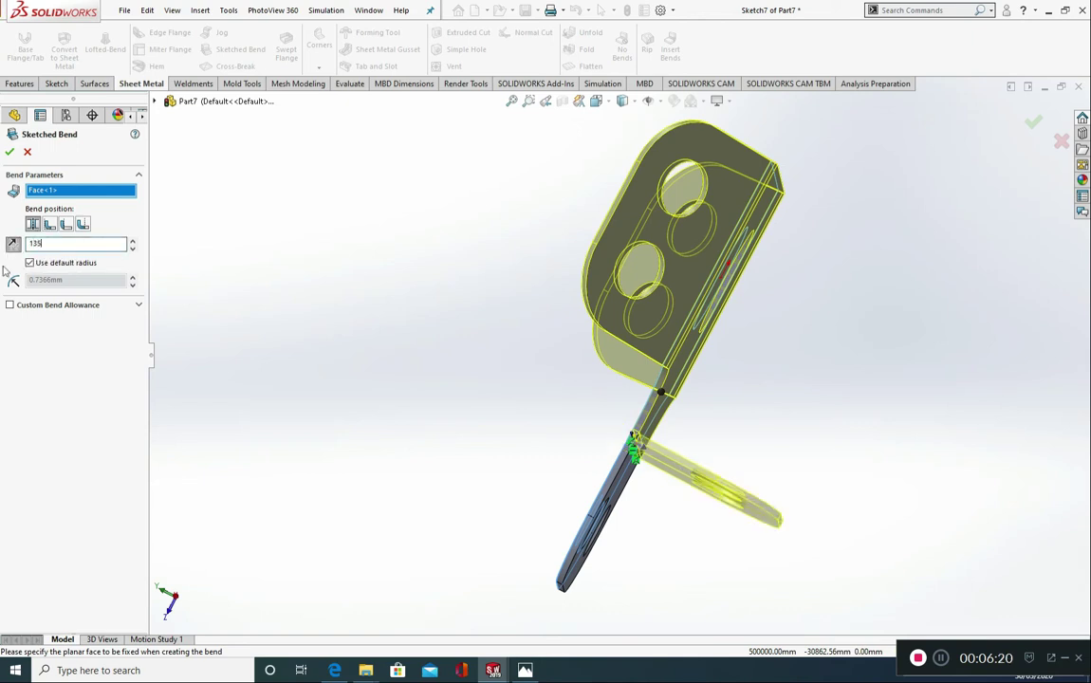
type("135")
key("Return")
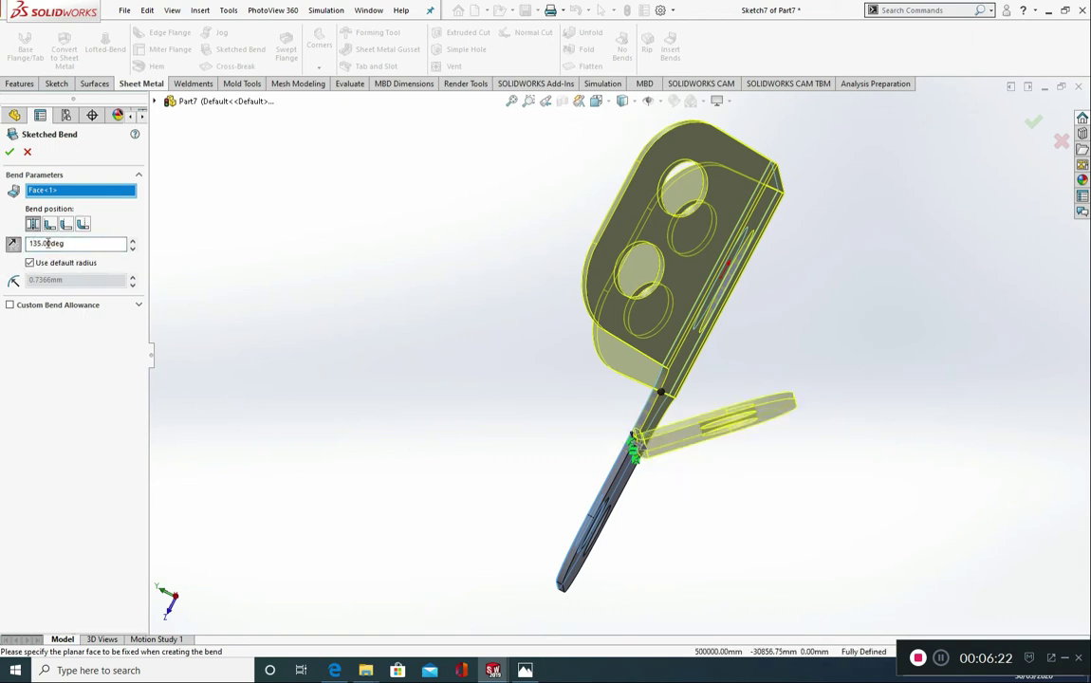
left_click(9, 154)
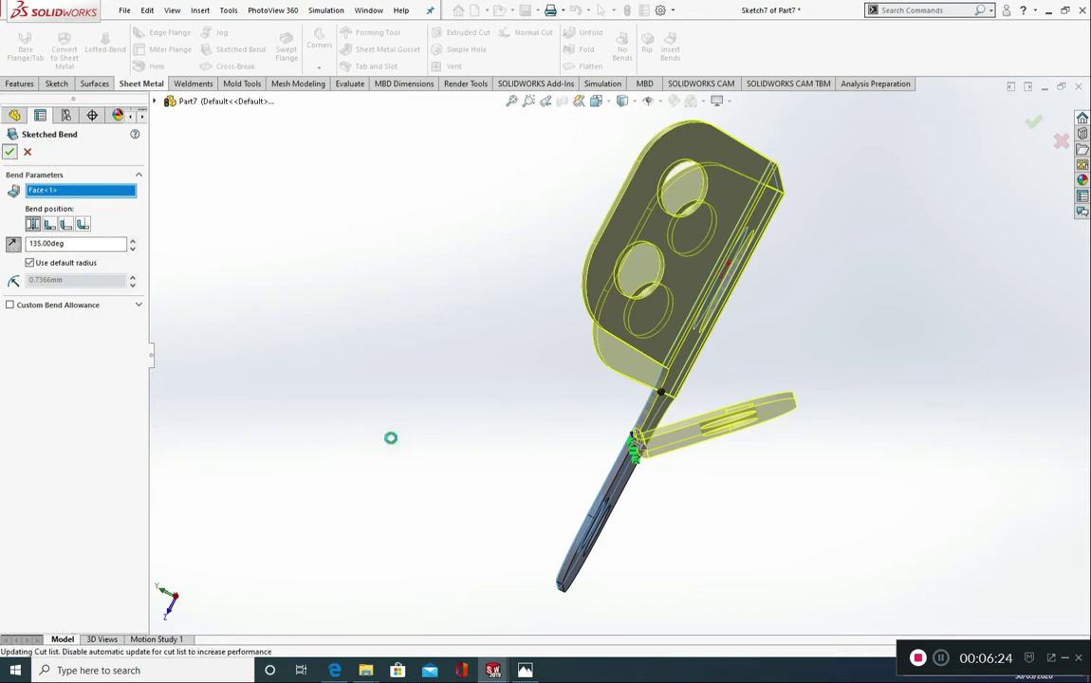
Apply a 45-degree neutral plane Draft to both hole walls in the left crossbar end, using that end's inner face as the neutral plane.
middle_click_drag(384, 428, 459, 429)
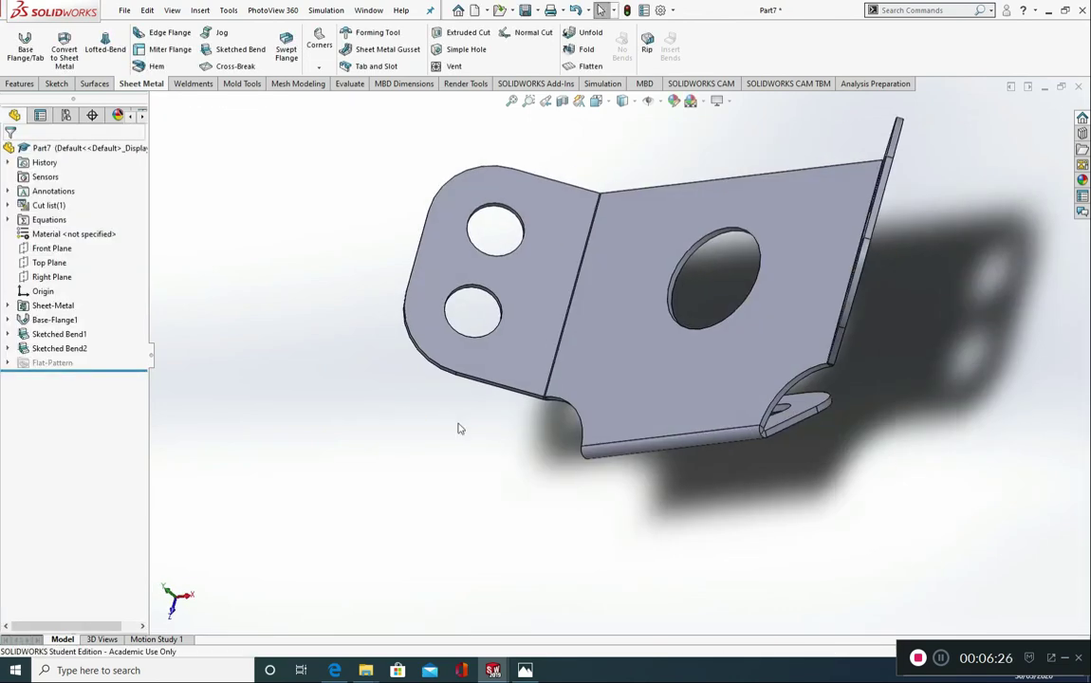
middle_click_drag(538, 469, 570, 361)
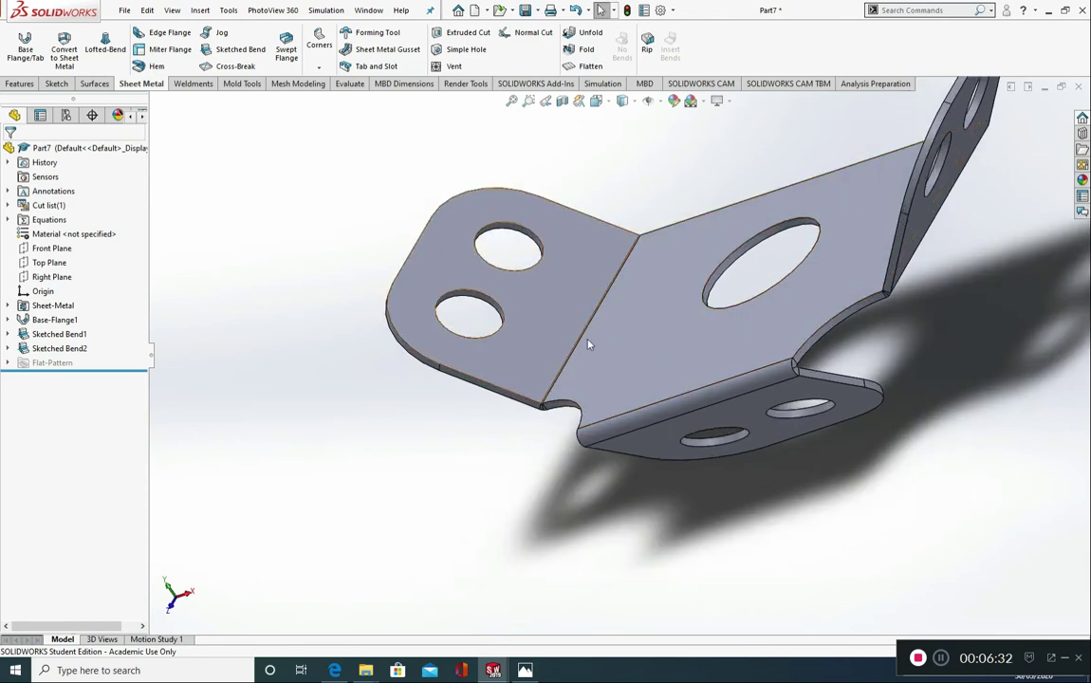
scroll(588, 344, "up", 3)
middle_click_drag(600, 299, 706, 348)
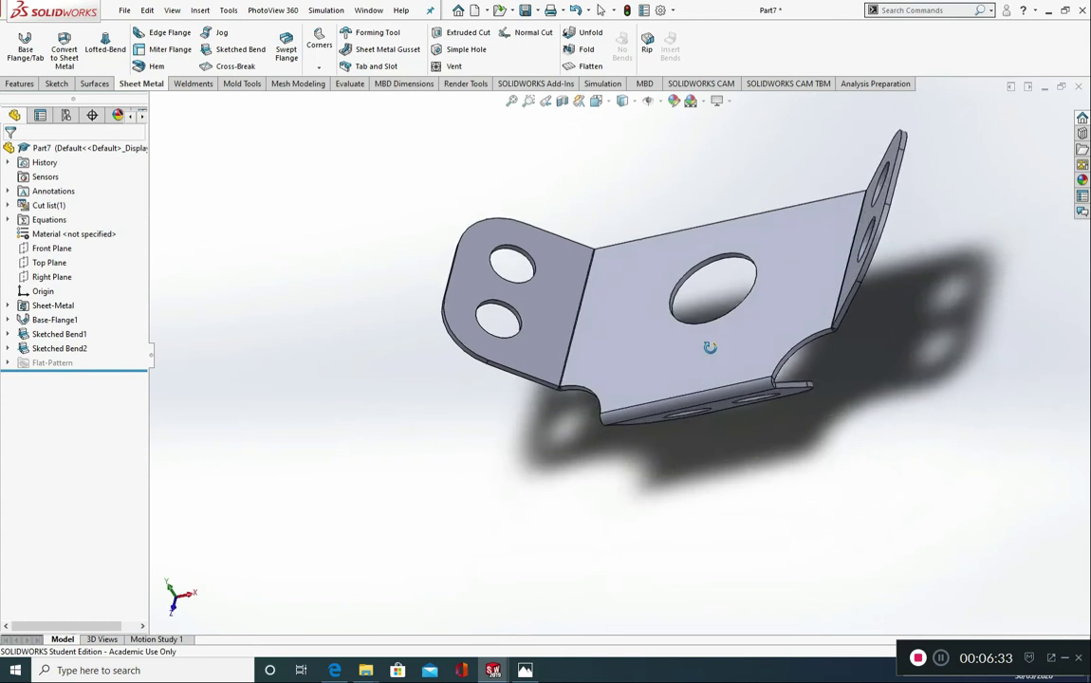
left_click(20, 84)
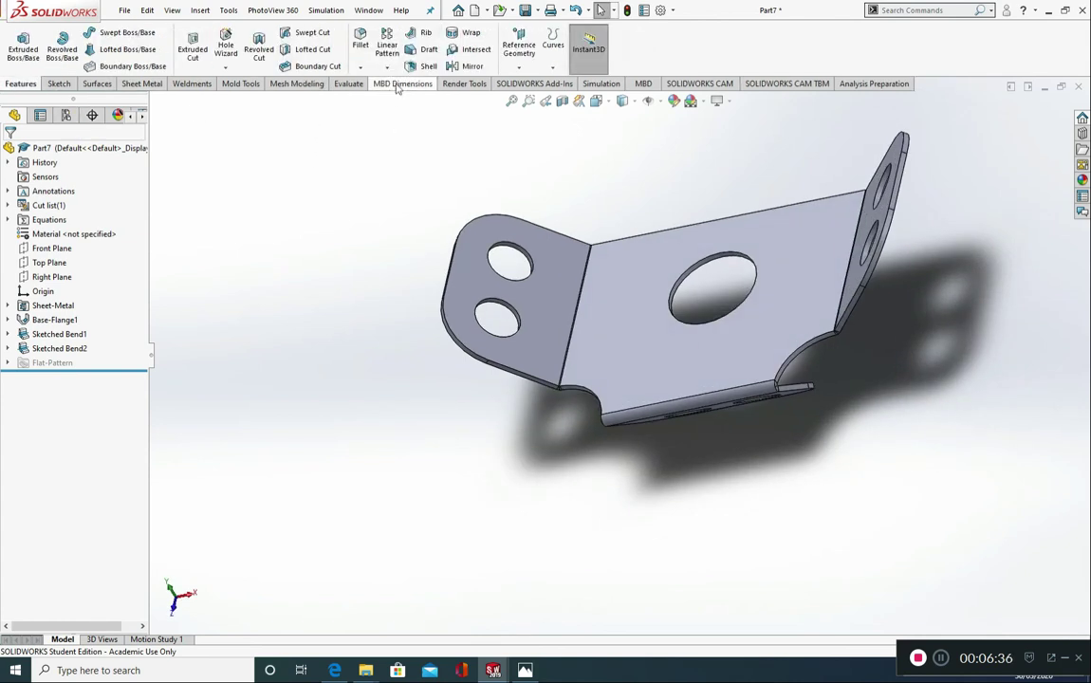
left_click(427, 50)
scroll(579, 303, "down", 3)
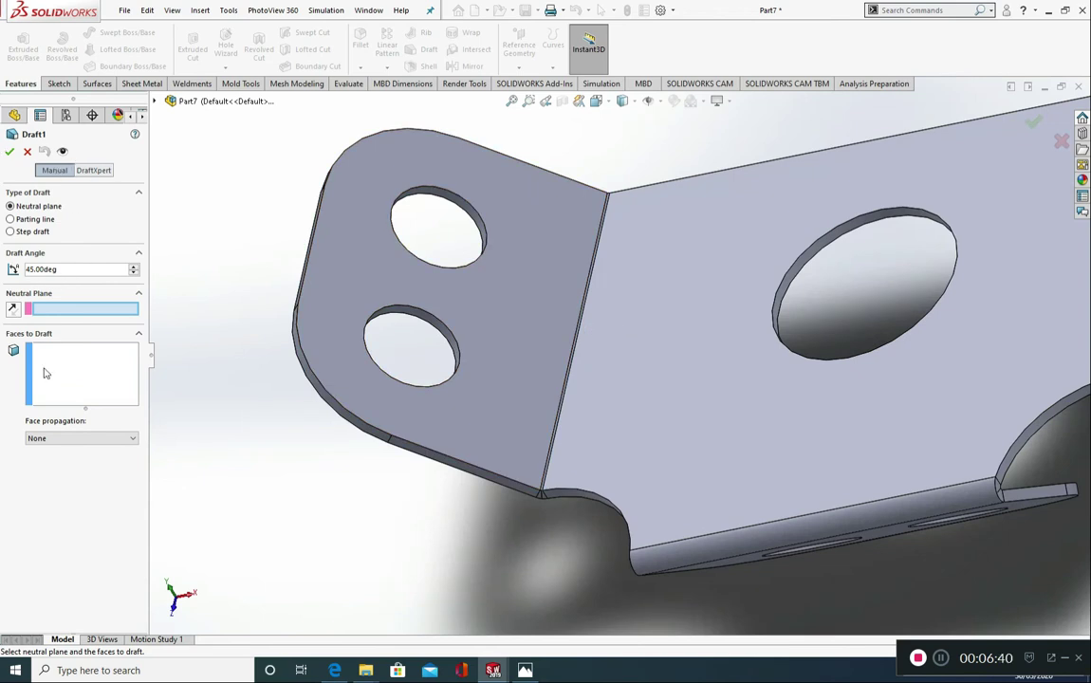
left_click(536, 213)
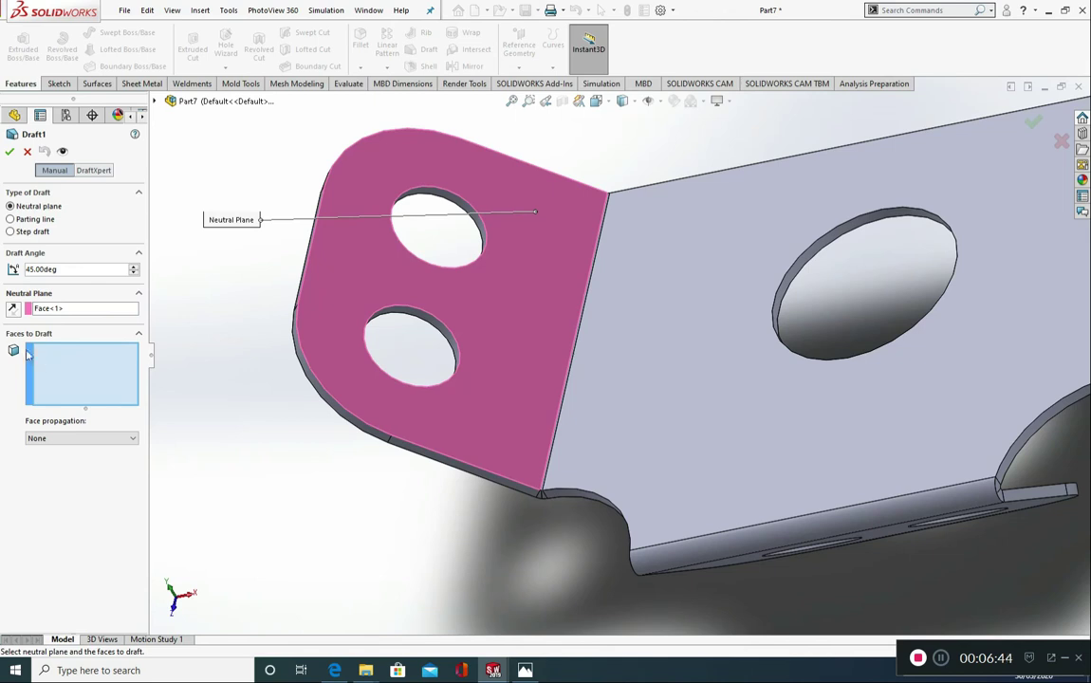
scroll(397, 222, "down", 3)
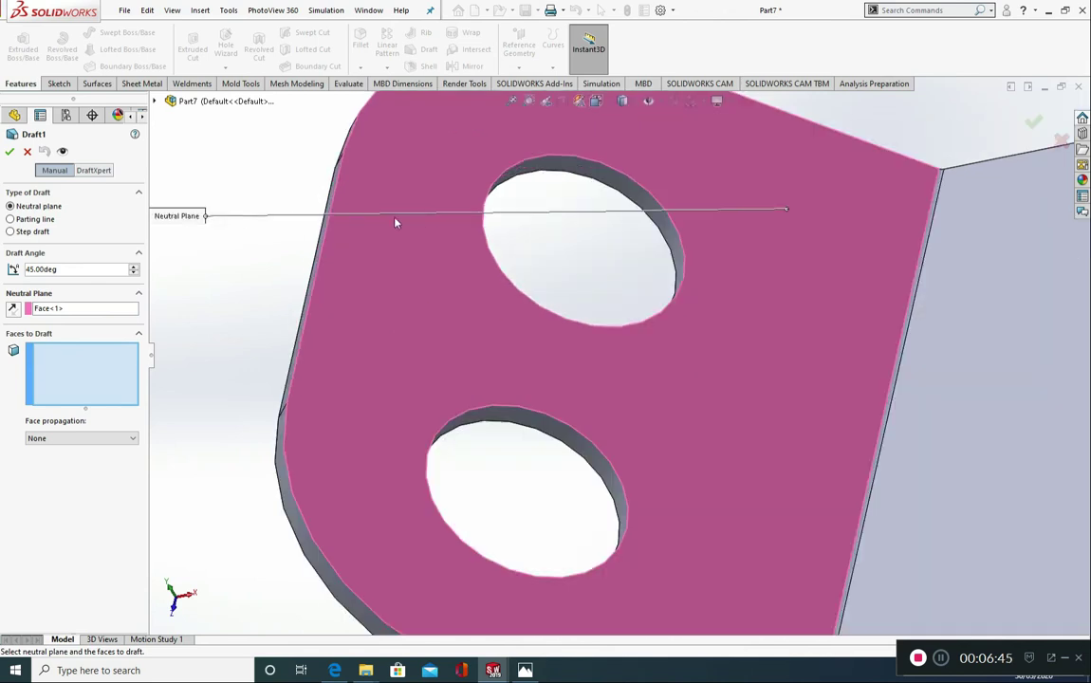
left_click(561, 169)
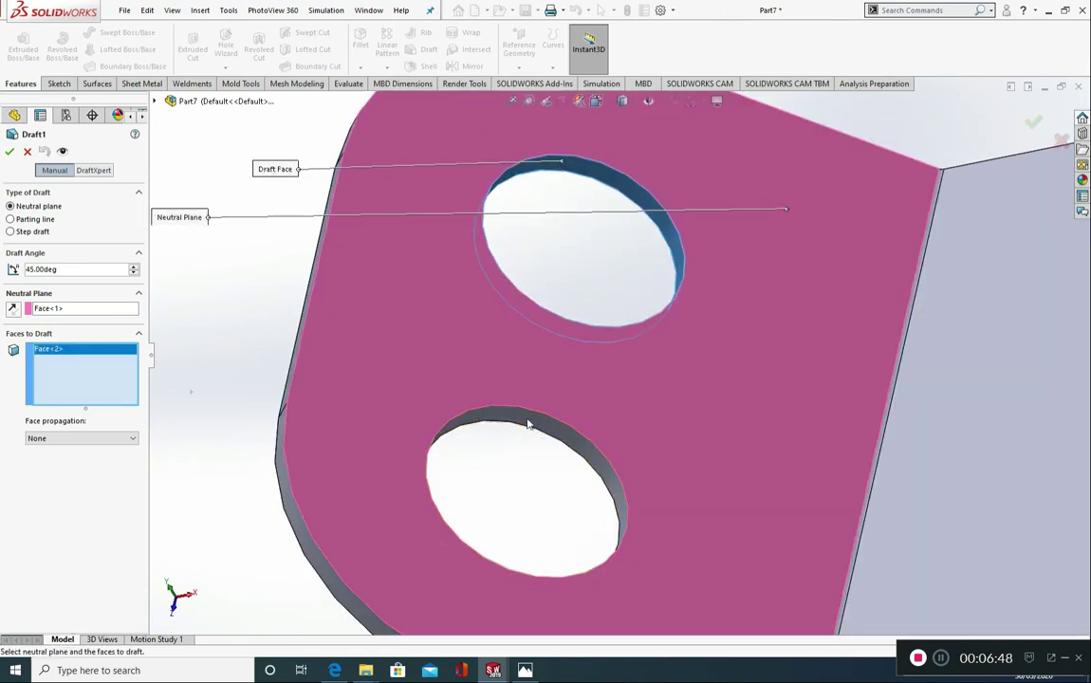
left_click(530, 423)
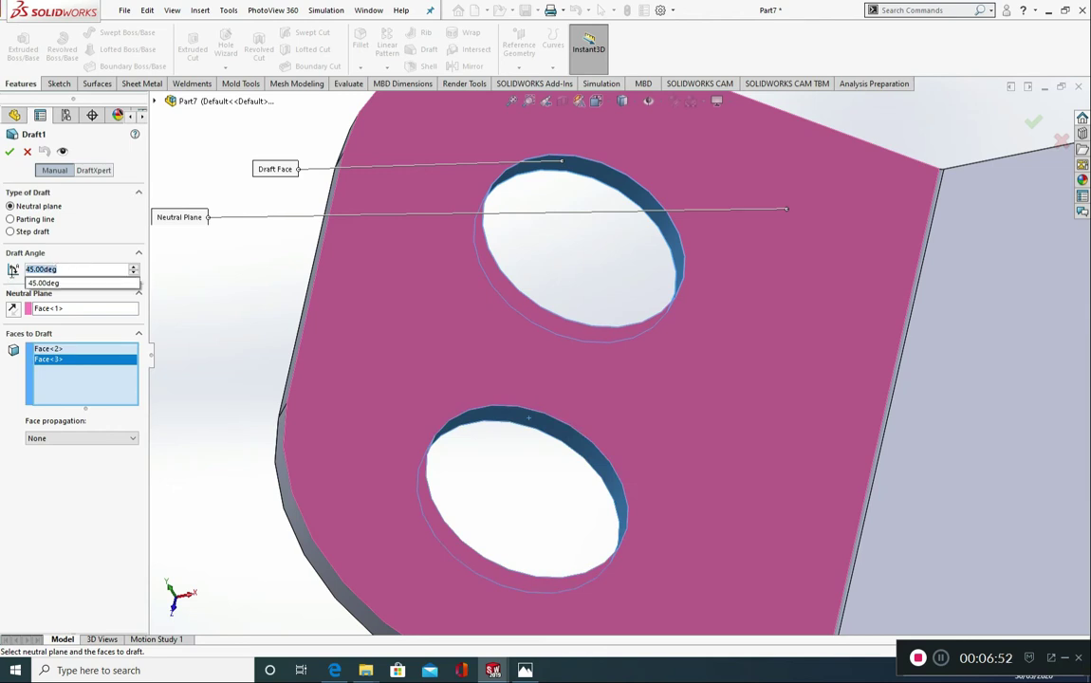
left_click(120, 226)
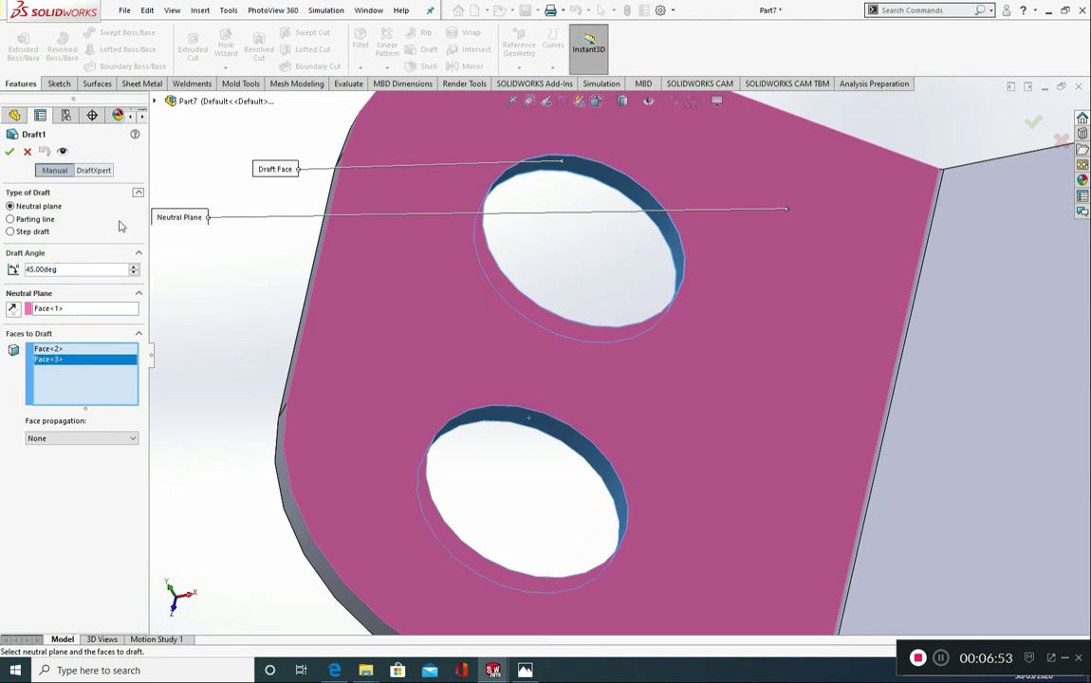
left_click(10, 153)
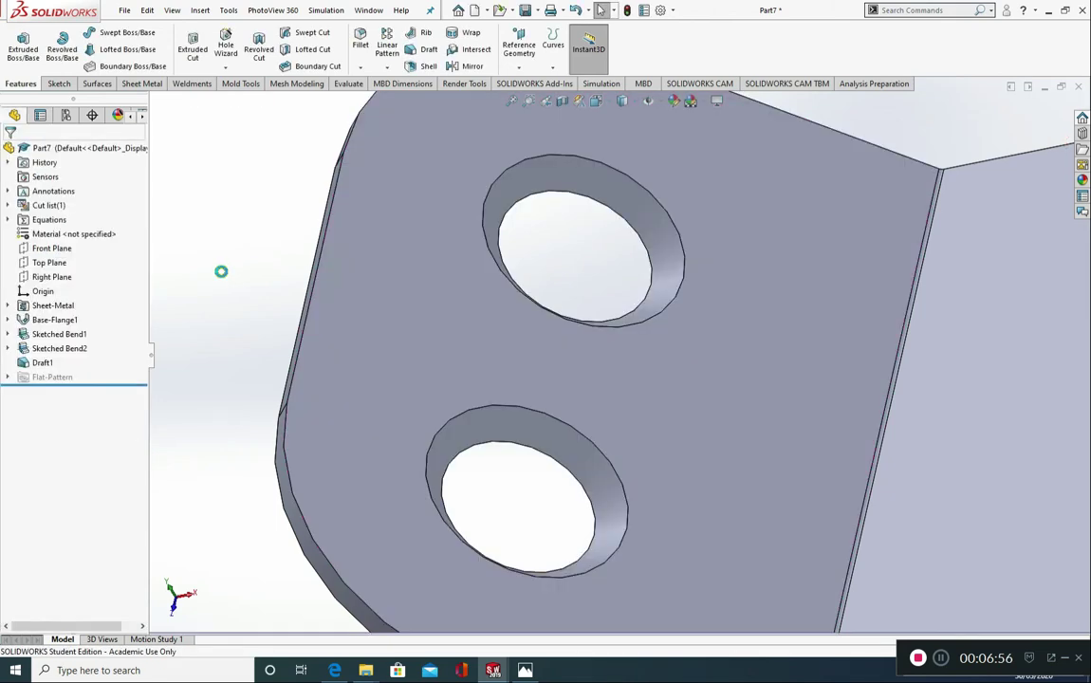
Apply a 45-degree Draft to the large central hole's wall, using the central face as the neutral plane.
middle_click_drag(222, 268, 637, 432)
scroll(854, 370, "up", 4)
scroll(760, 356, "down", 8)
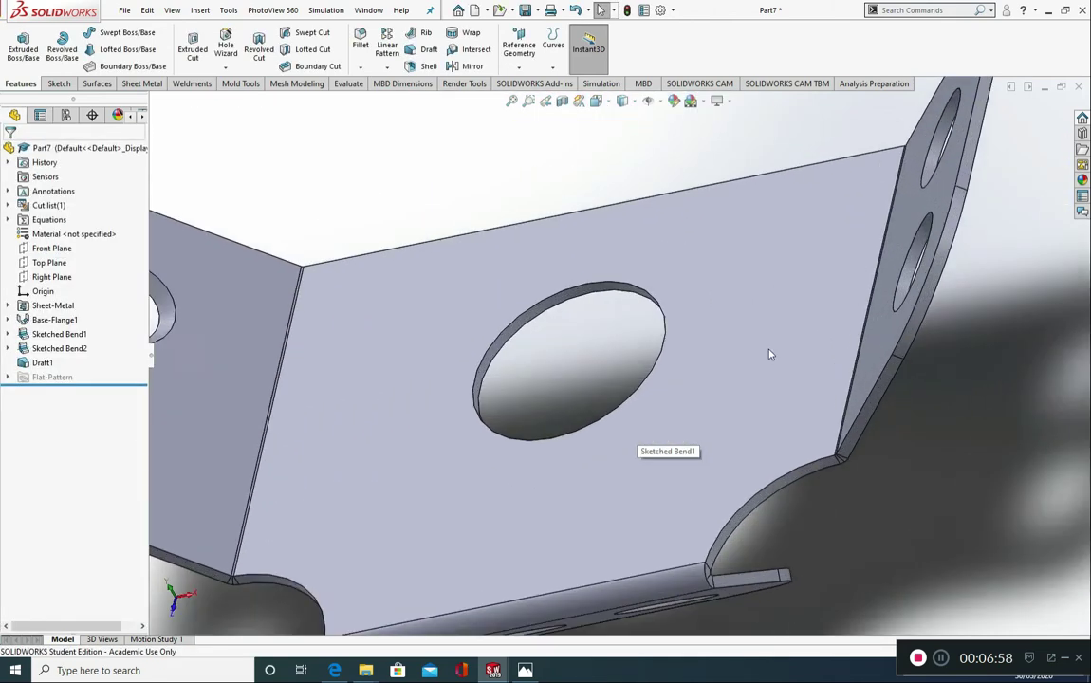
middle_click_drag(724, 354, 739, 371)
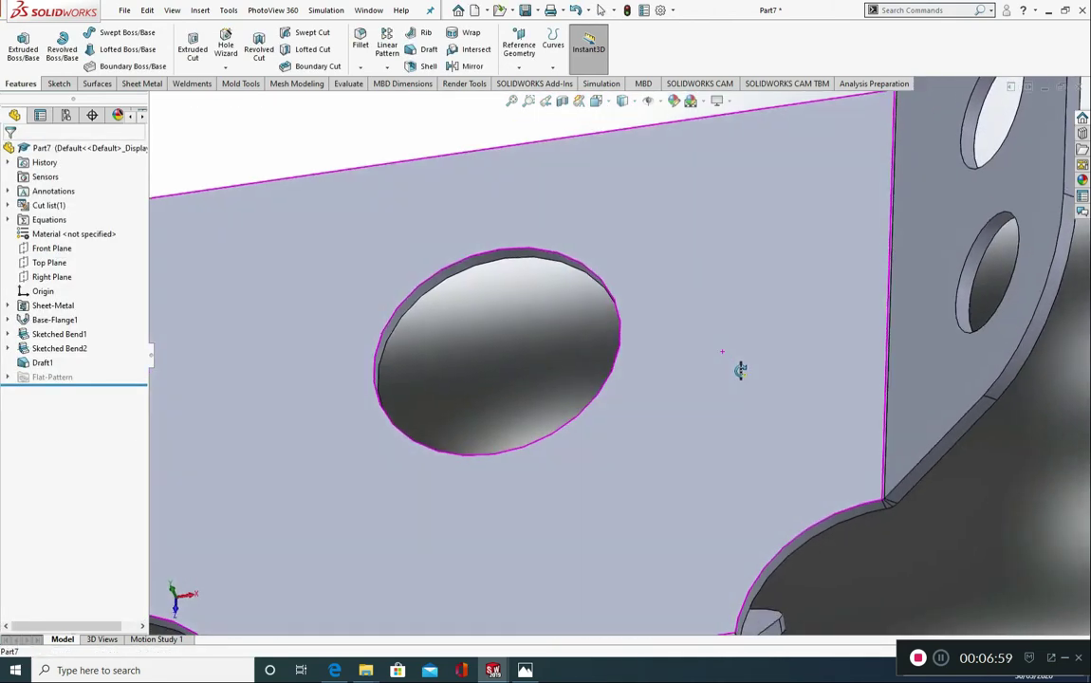
left_click(423, 49)
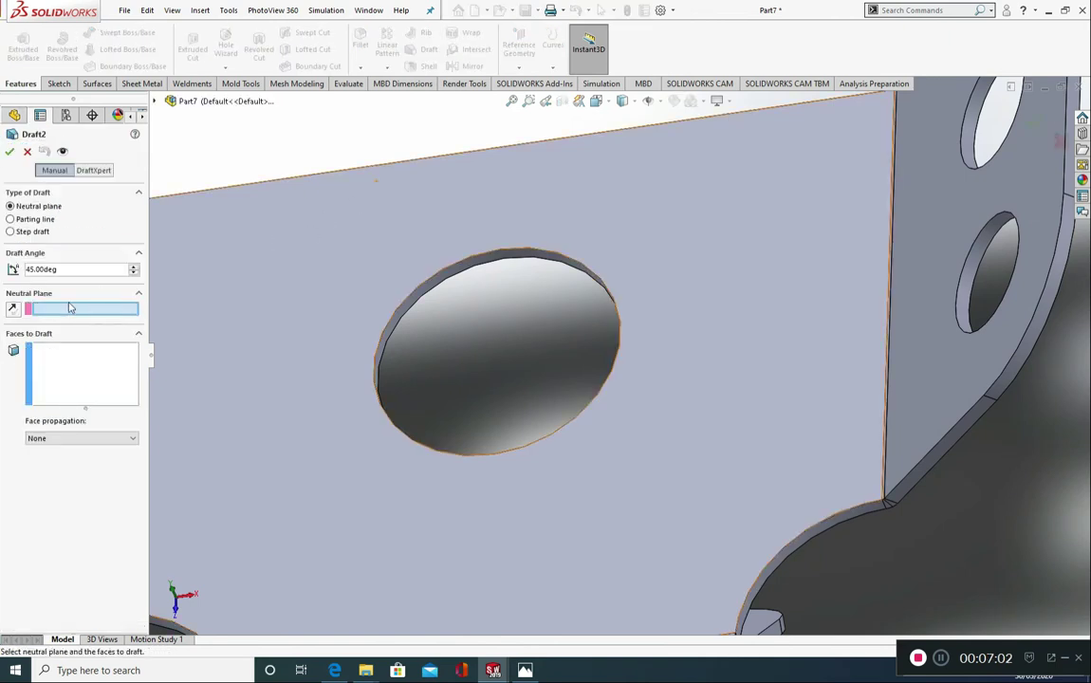
left_click(323, 256)
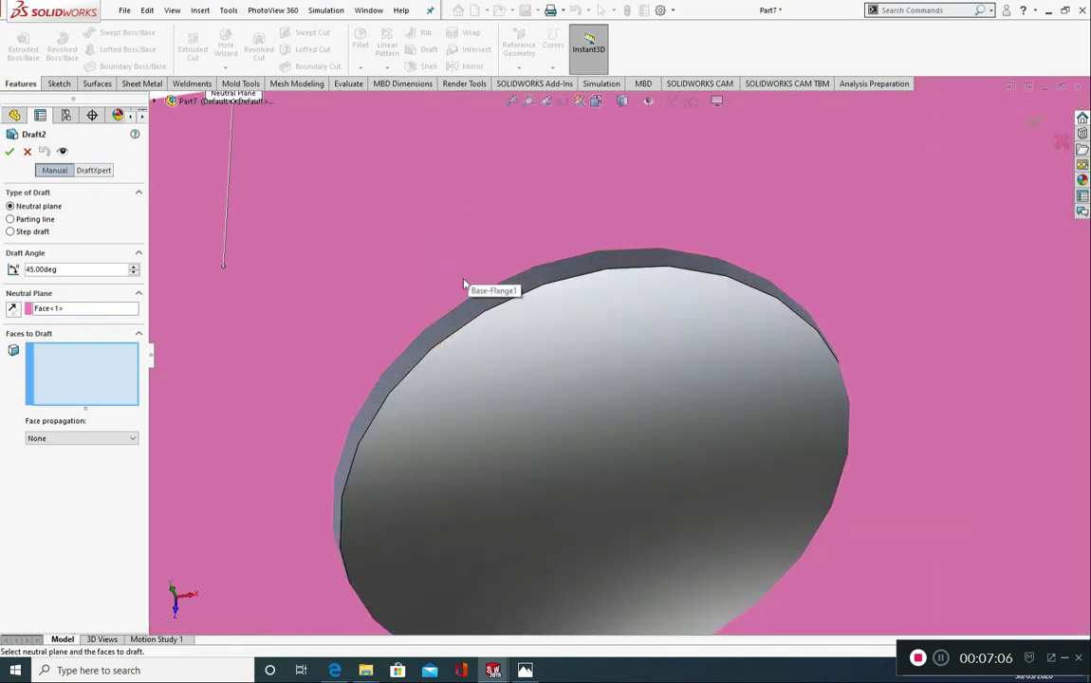
scroll(473, 280, "down", 3)
left_click(472, 311)
scroll(481, 363, "up", 3)
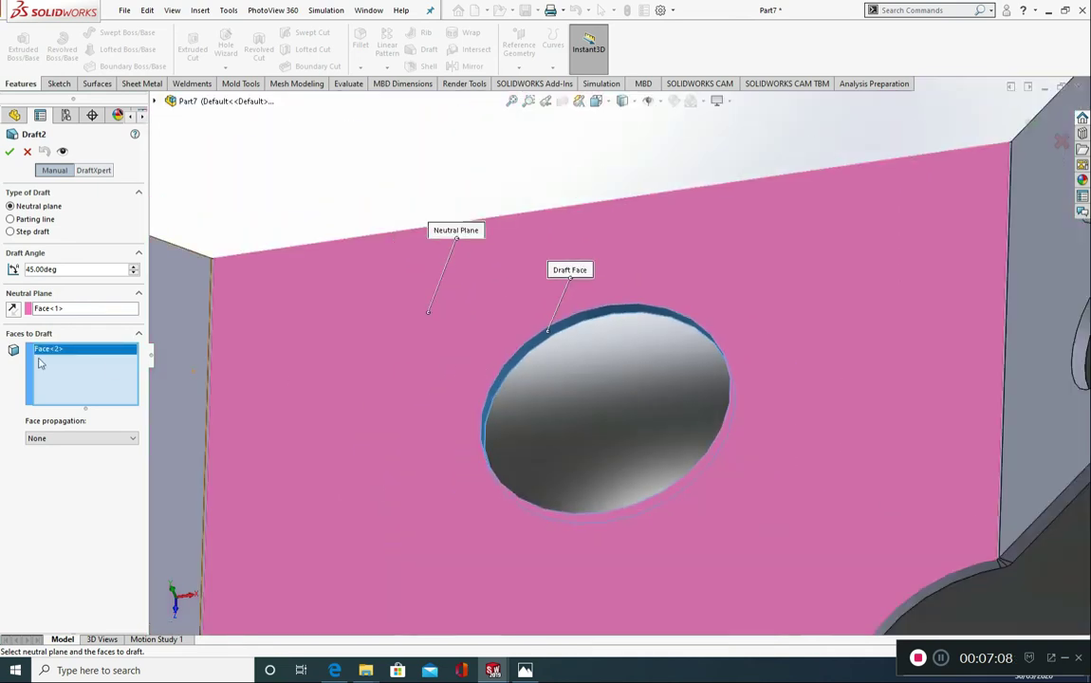
left_click(9, 152)
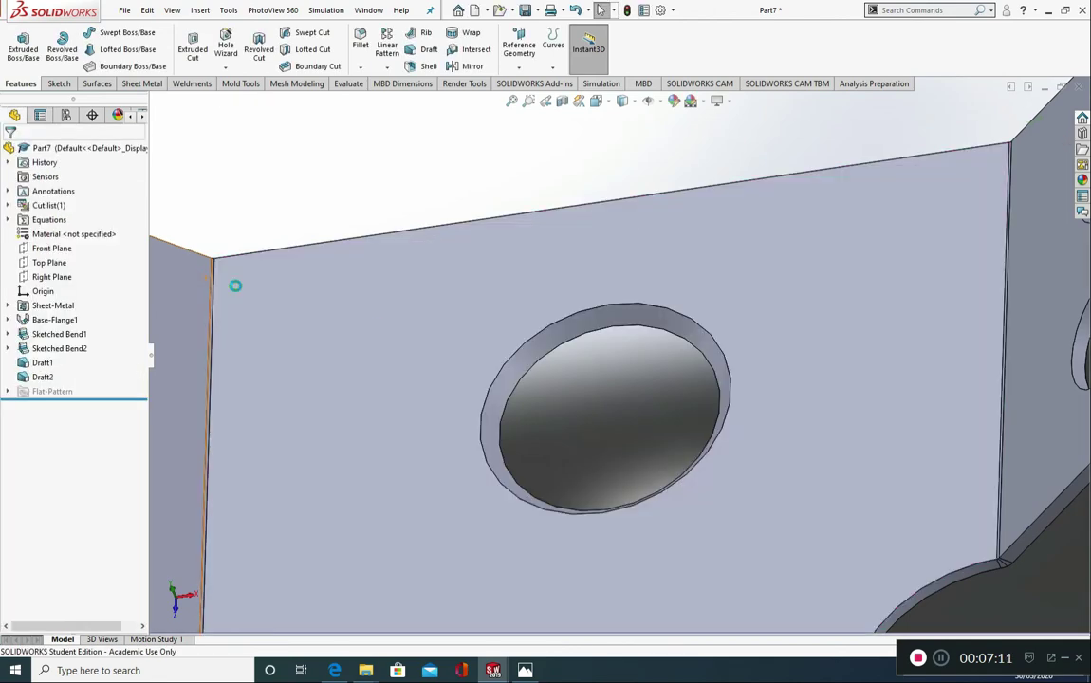
Apply a 45-degree Draft to both hole walls in the right crossbar end, using that end's inner face as the neutral plane.
scroll(468, 312, "up", 5)
middle_click_drag(468, 313, 719, 265)
scroll(719, 265, "down", 3)
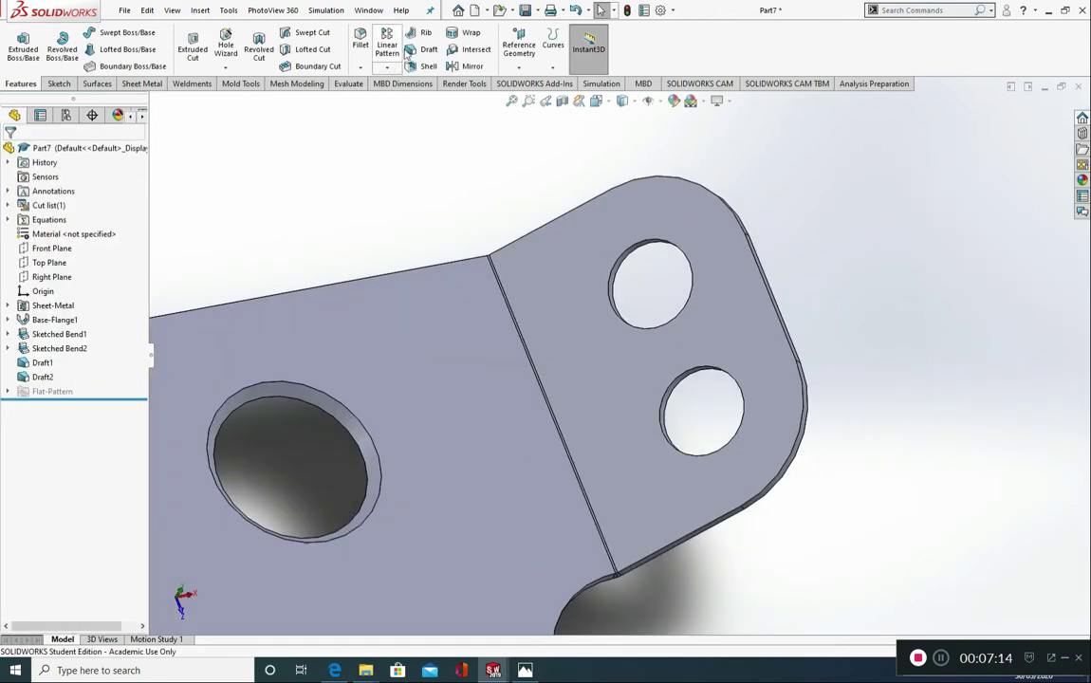
left_click(429, 49)
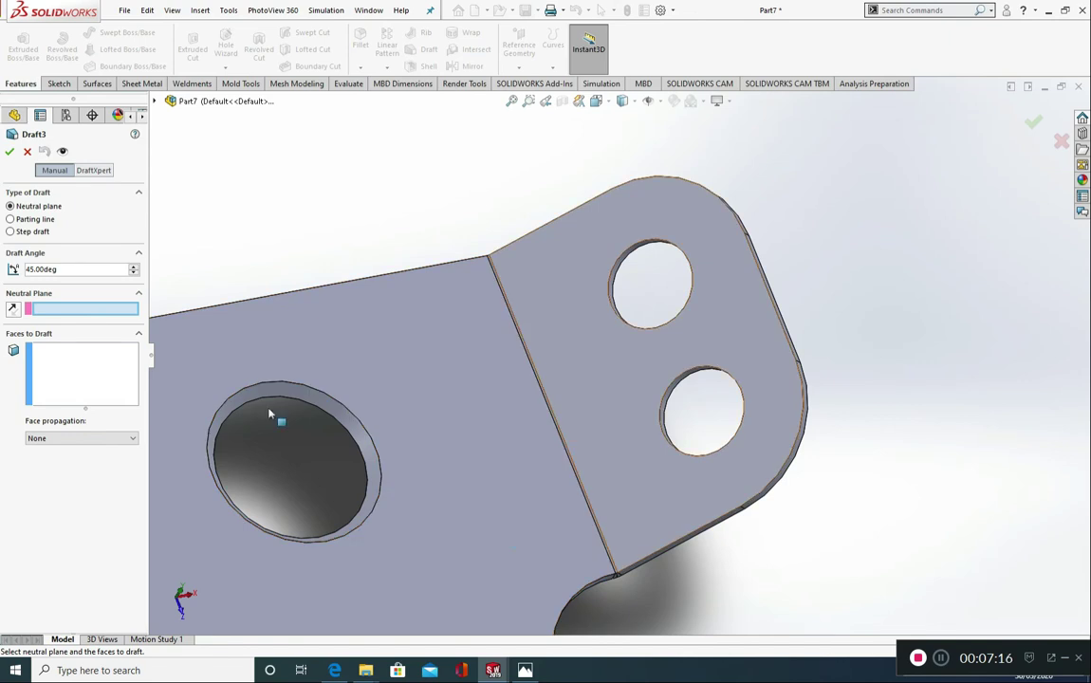
left_click(530, 318)
scroll(626, 291, "down", 5)
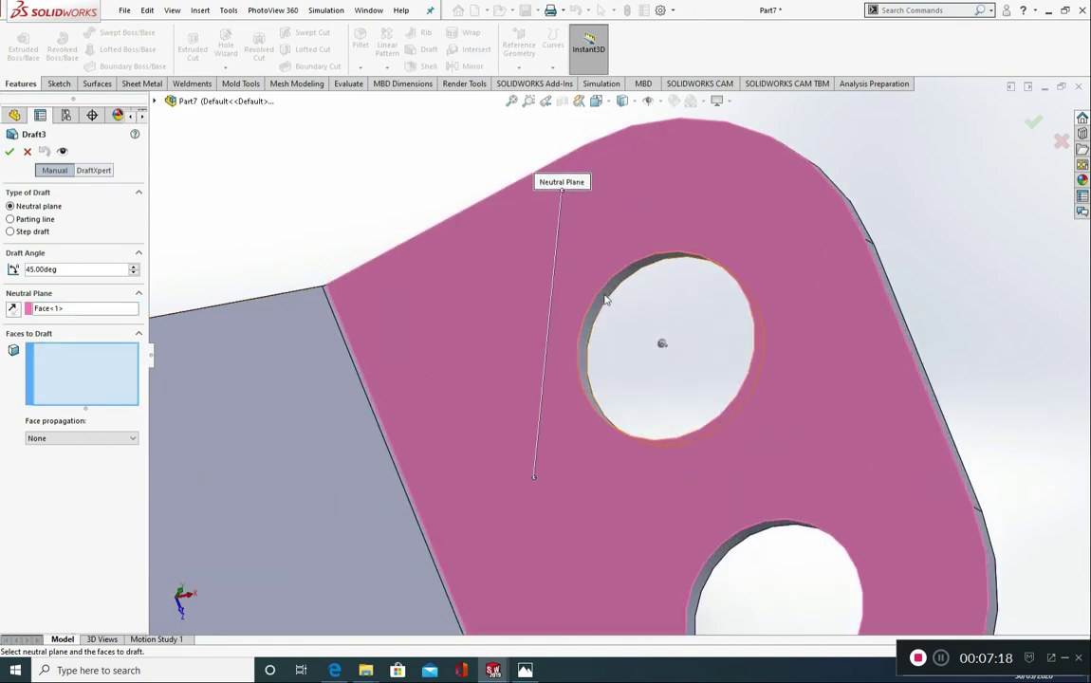
left_click(615, 294)
scroll(749, 541, "down", 3)
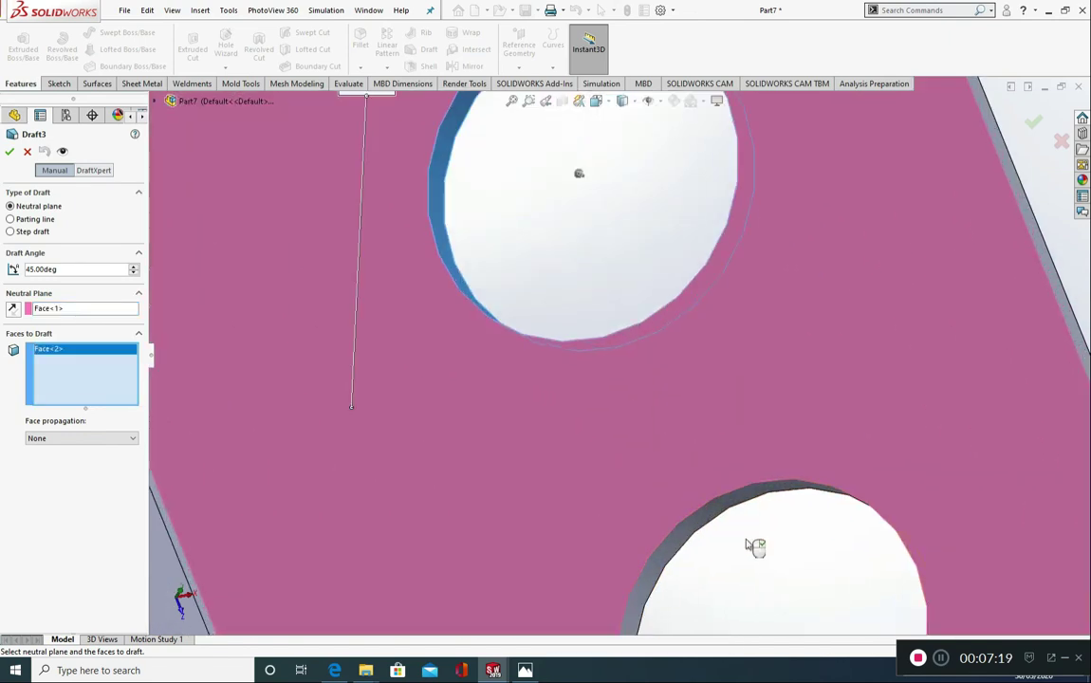
left_click(697, 526)
scroll(433, 494, "up", 6)
left_click(7, 153)
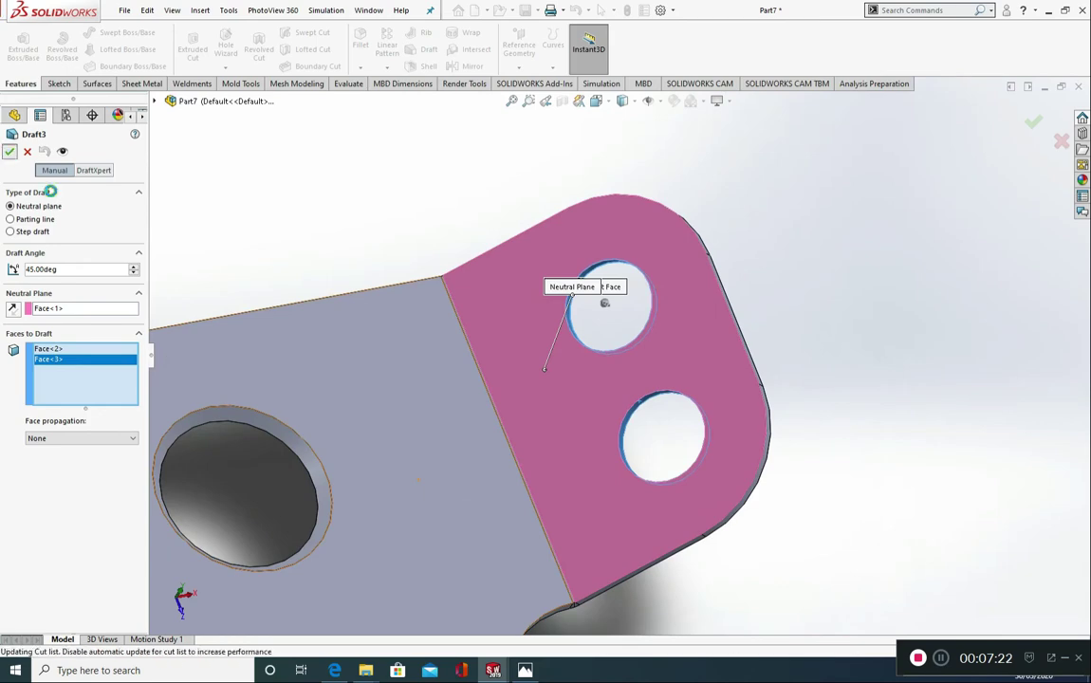
Apply a 45-degree neutral plane Draft to both hole walls in the stem end, using that end's outer face as the neutral plane.
middle_click_drag(328, 439, 572, 493)
scroll(573, 493, "down", 3)
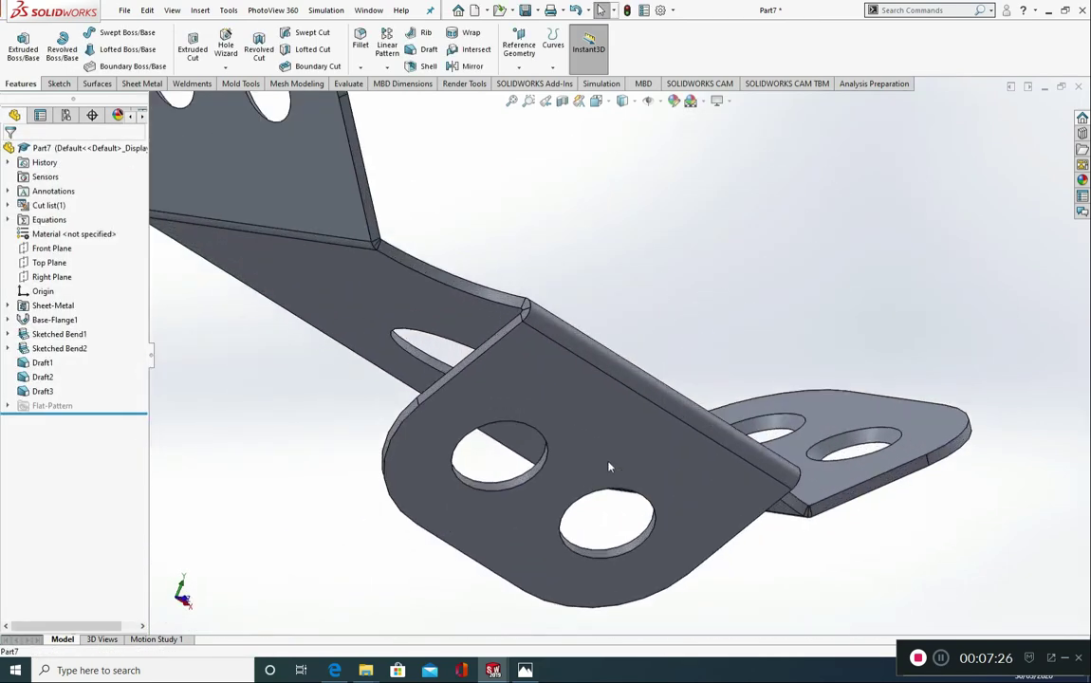
left_click(429, 49)
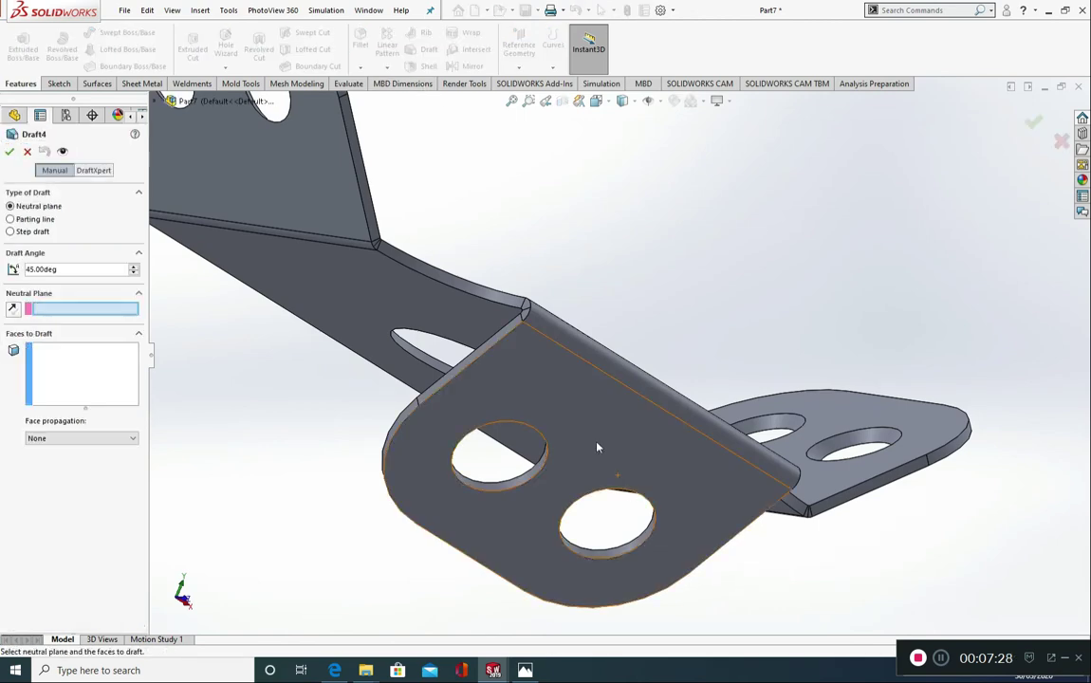
left_click(520, 438)
scroll(519, 478, "down", 5)
left_click(497, 425)
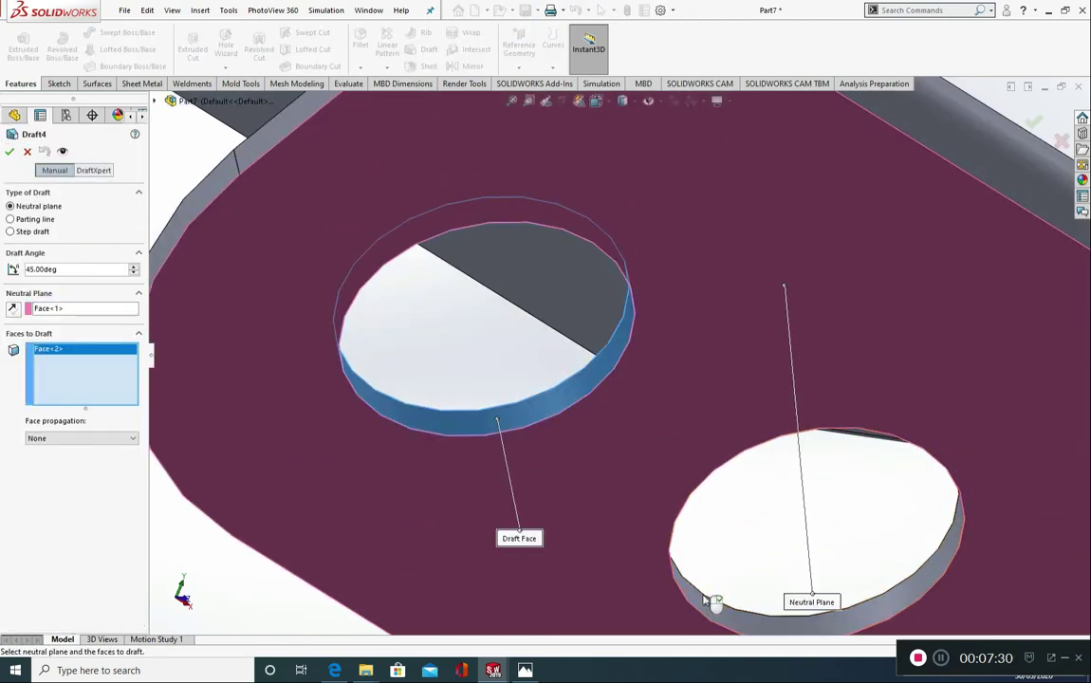
left_click(712, 598)
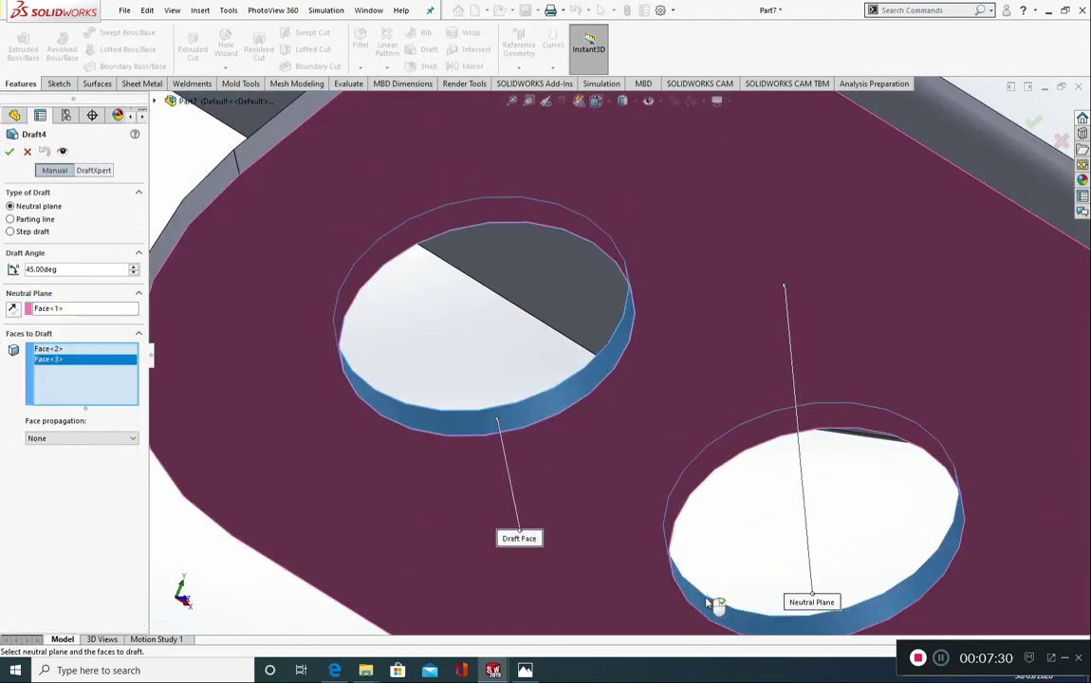
left_click(9, 150)
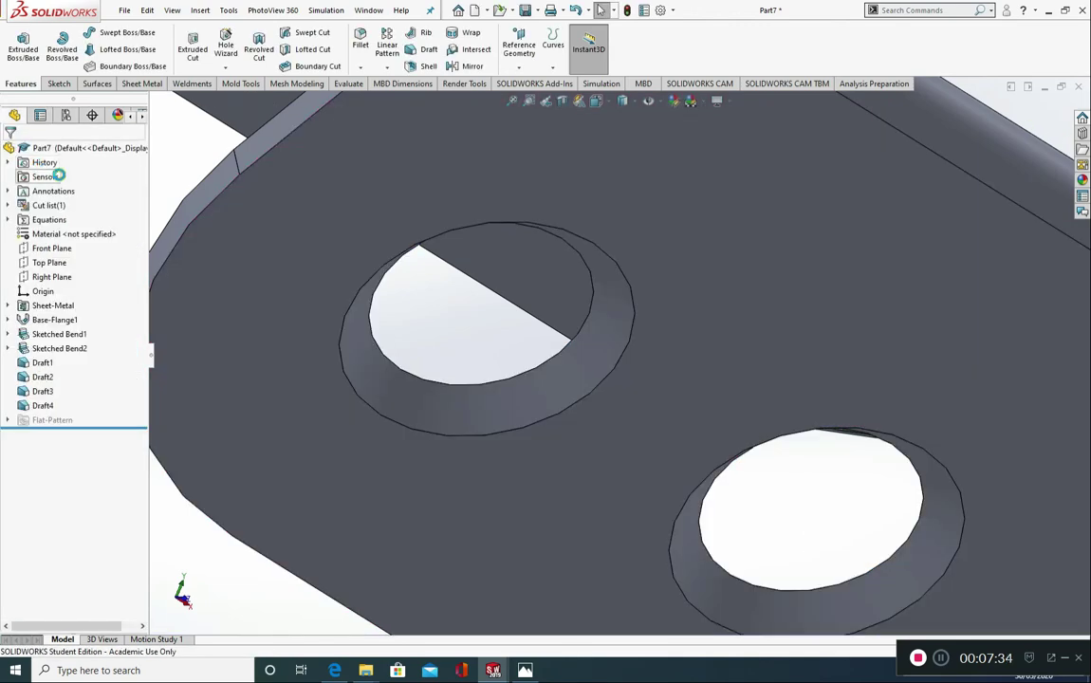
Check the reference picture and start a Sheet Metal Gusset between the left crossbar end's inner face and the central face.
key("ctrl+7")
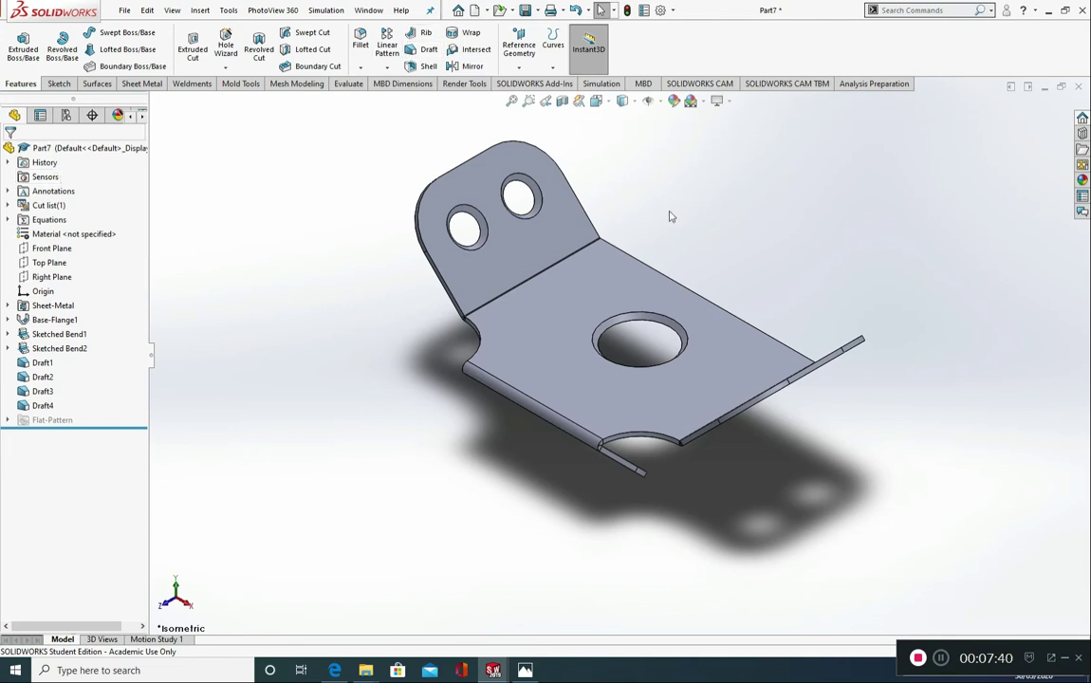
scroll(744, 242, "up", 3)
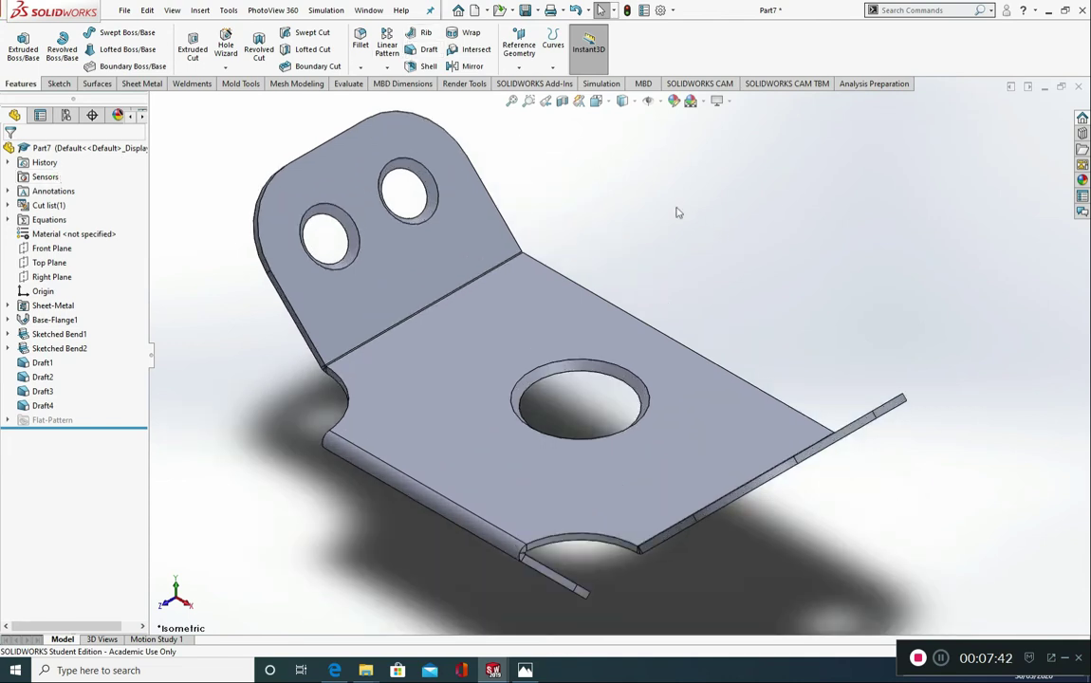
left_click(140, 84)
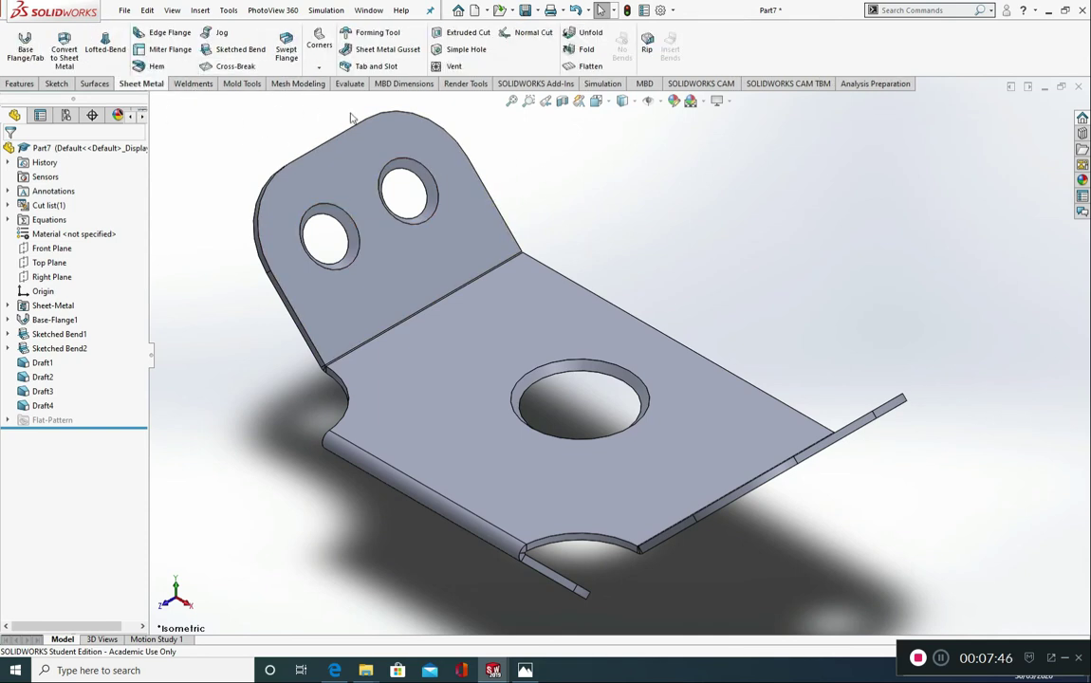
left_click(384, 49)
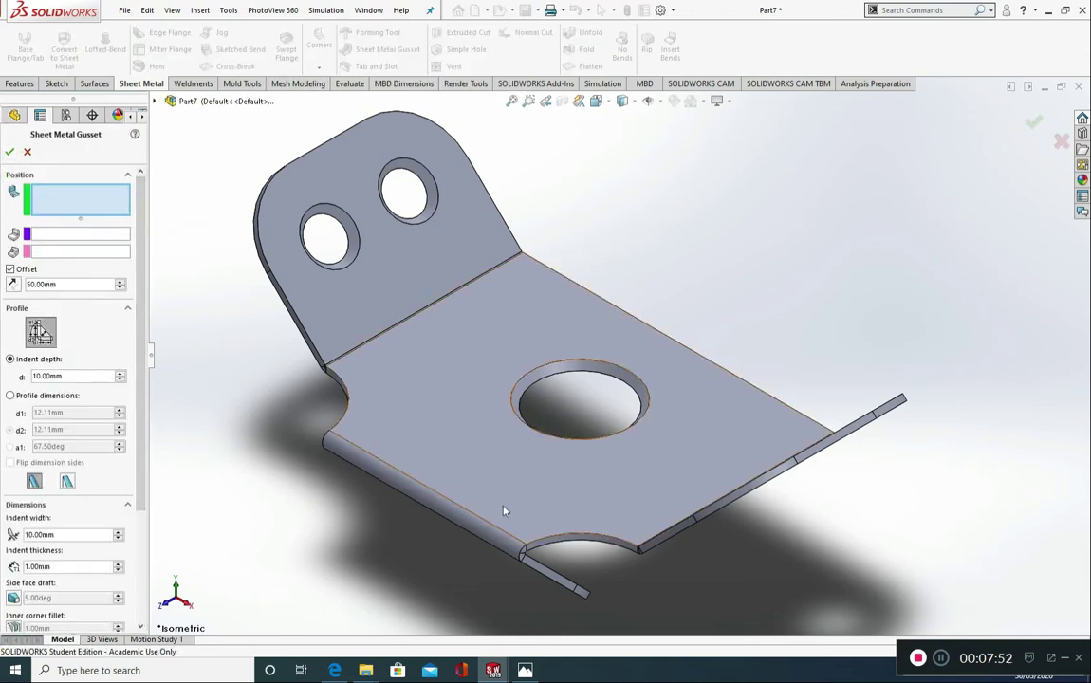
left_click(527, 668)
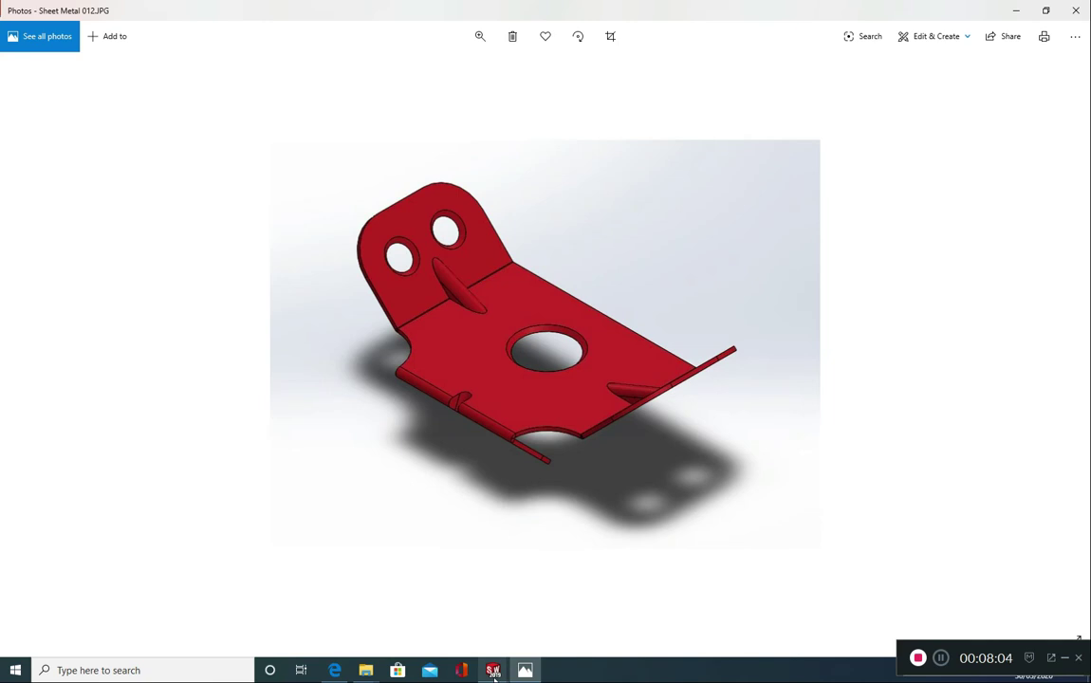
left_click(525, 670)
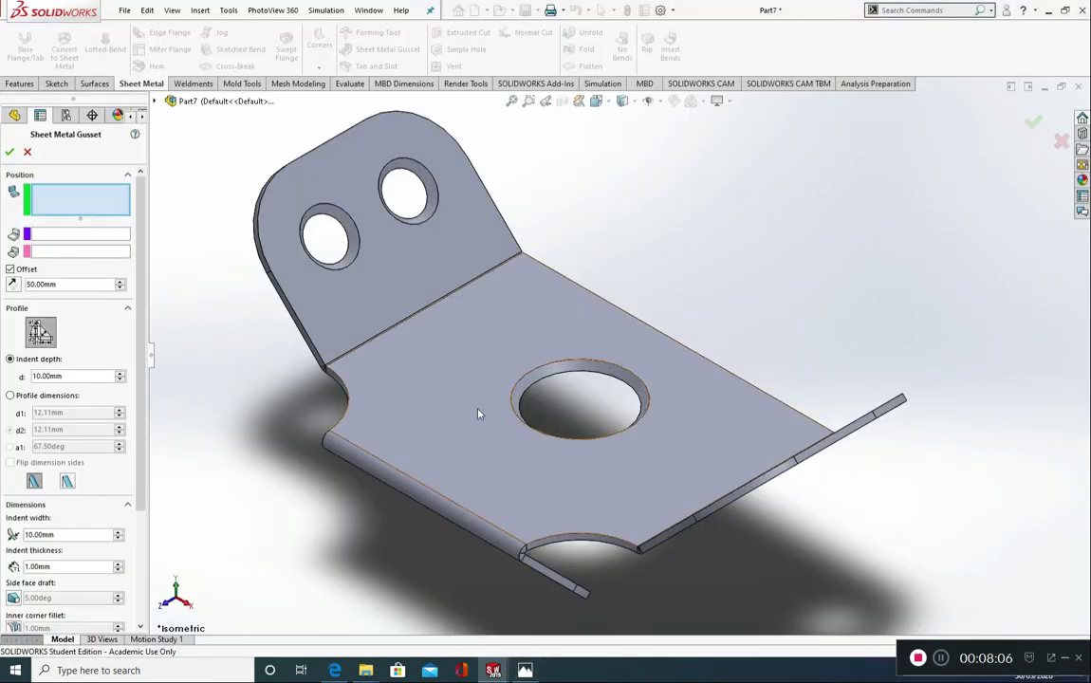
left_click(356, 196)
left_click(463, 331)
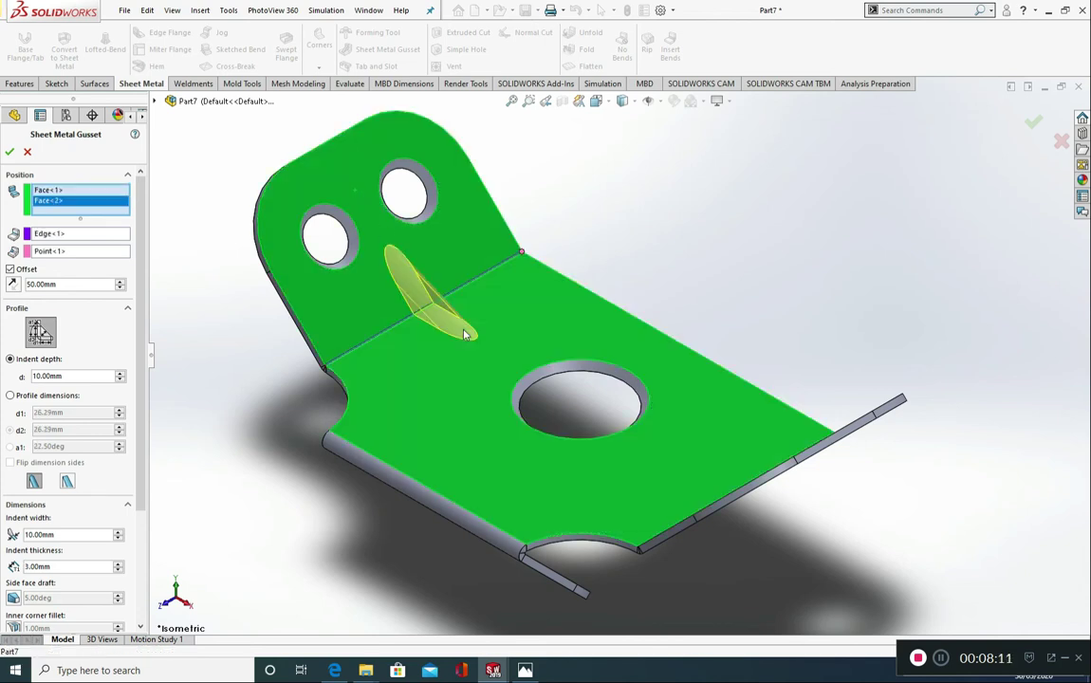
Try a 10 mm offset for the gusset from its reference point, and restore the offset to 50 mm.
left_click(68, 284)
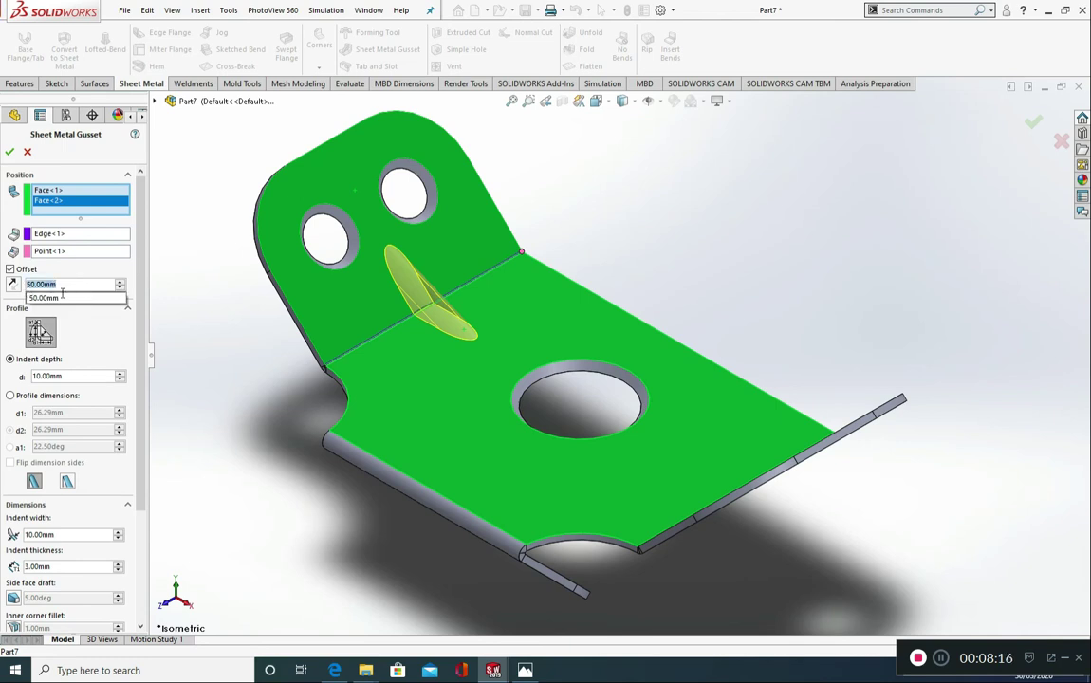
type("1")
mouse_move(65, 309)
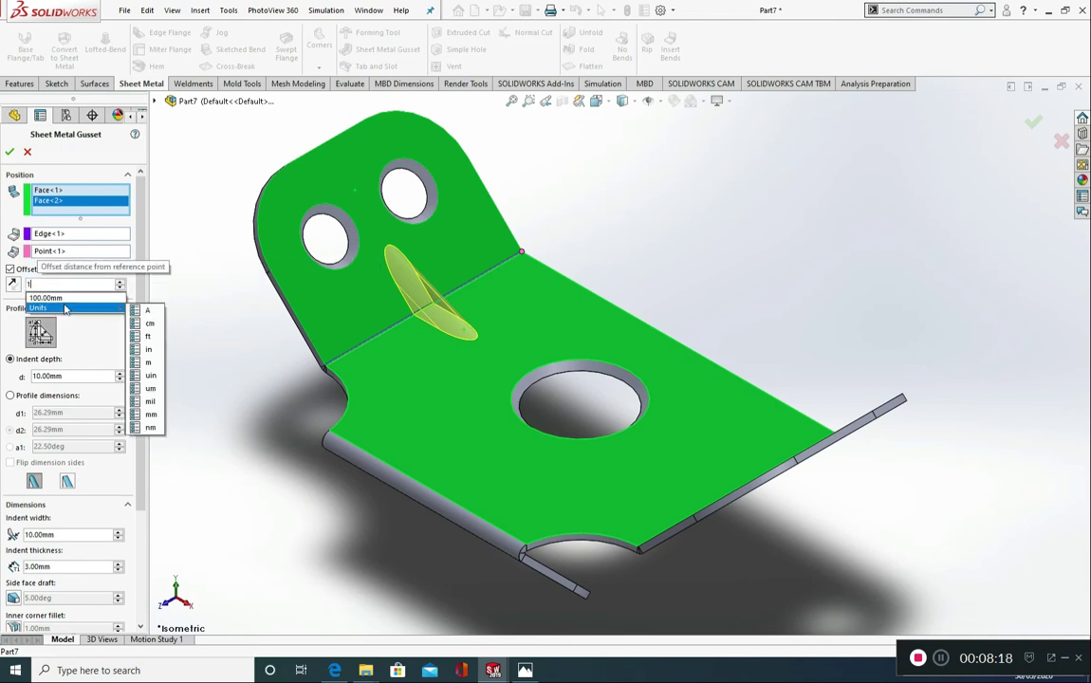
type("0")
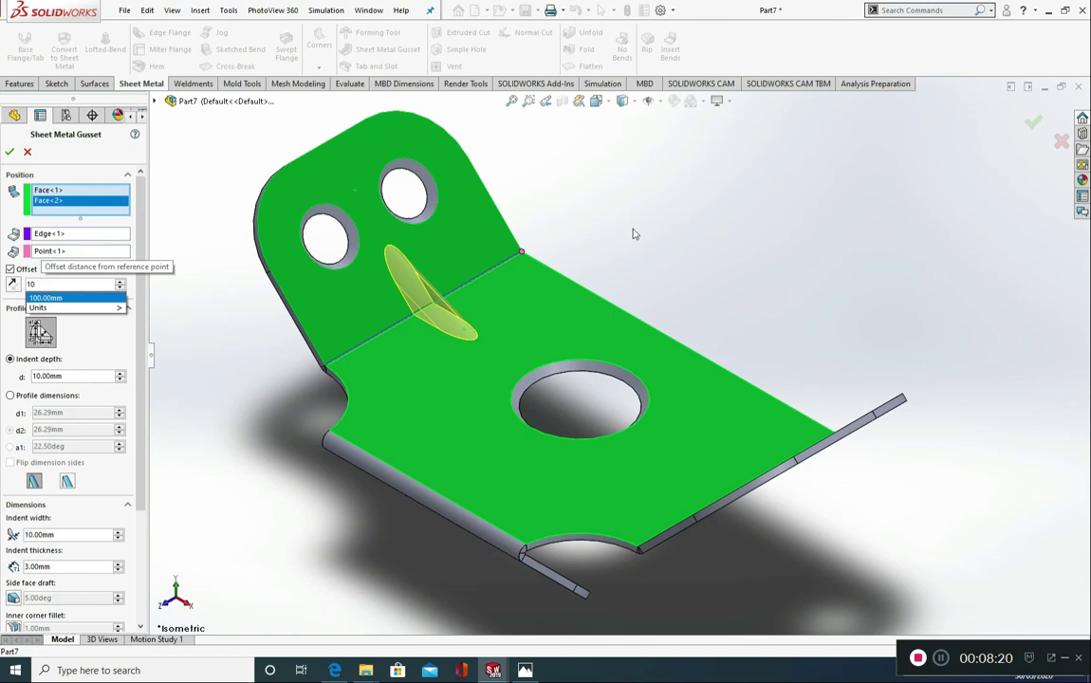
key("Return")
scroll(560, 245, "down", 5)
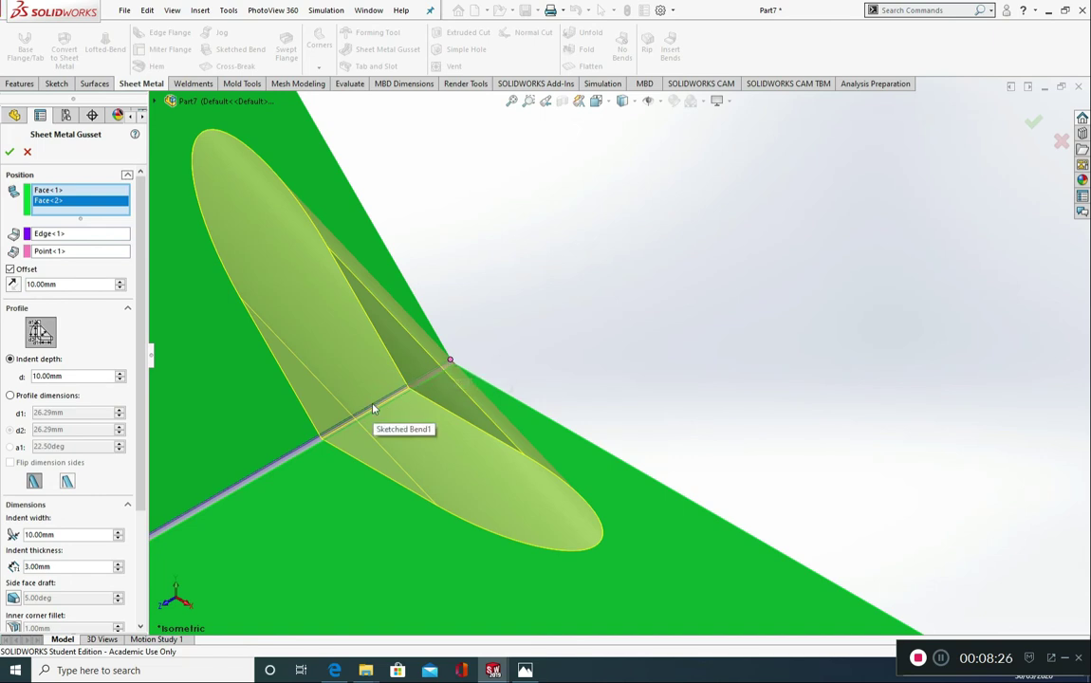
scroll(373, 408, "up", 5)
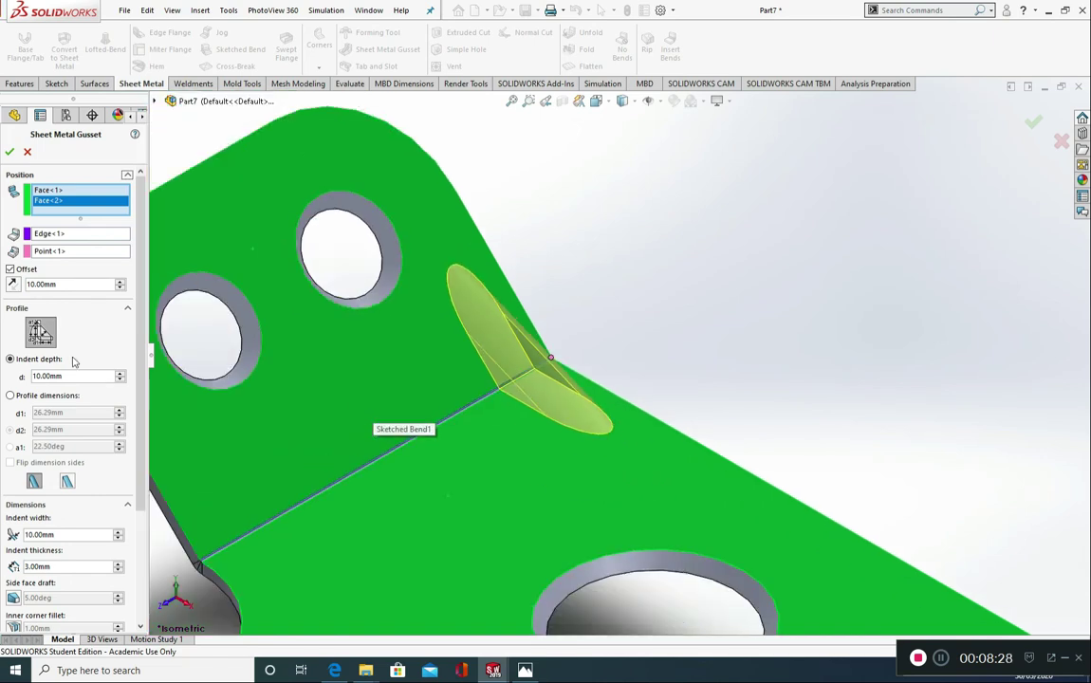
left_click(57, 284)
type("50")
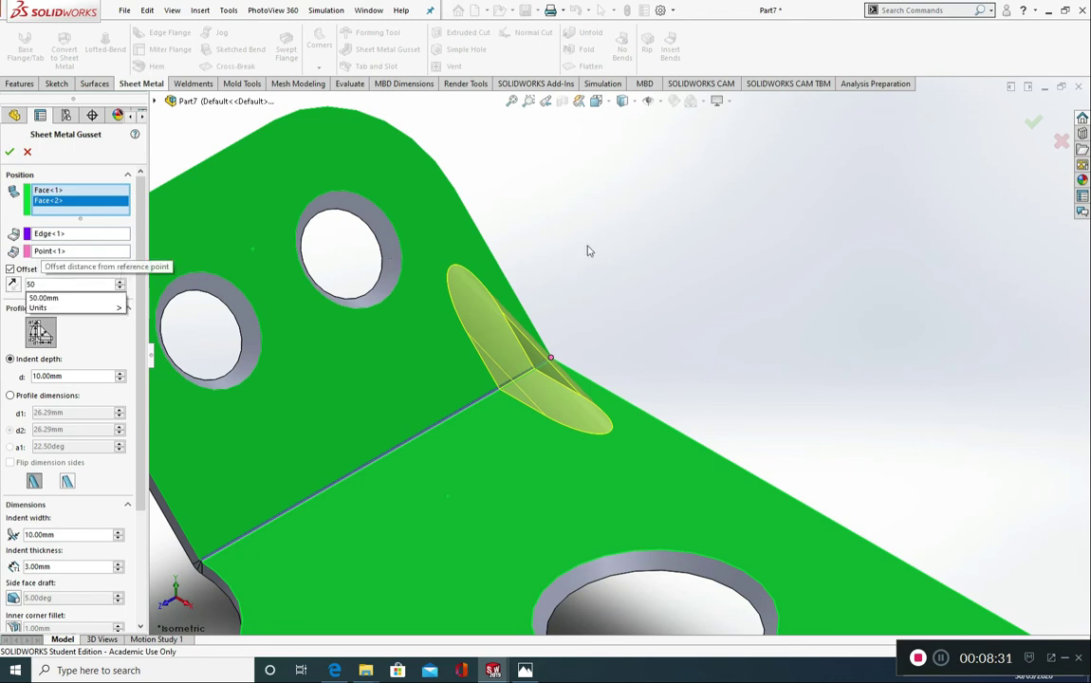
key("Return")
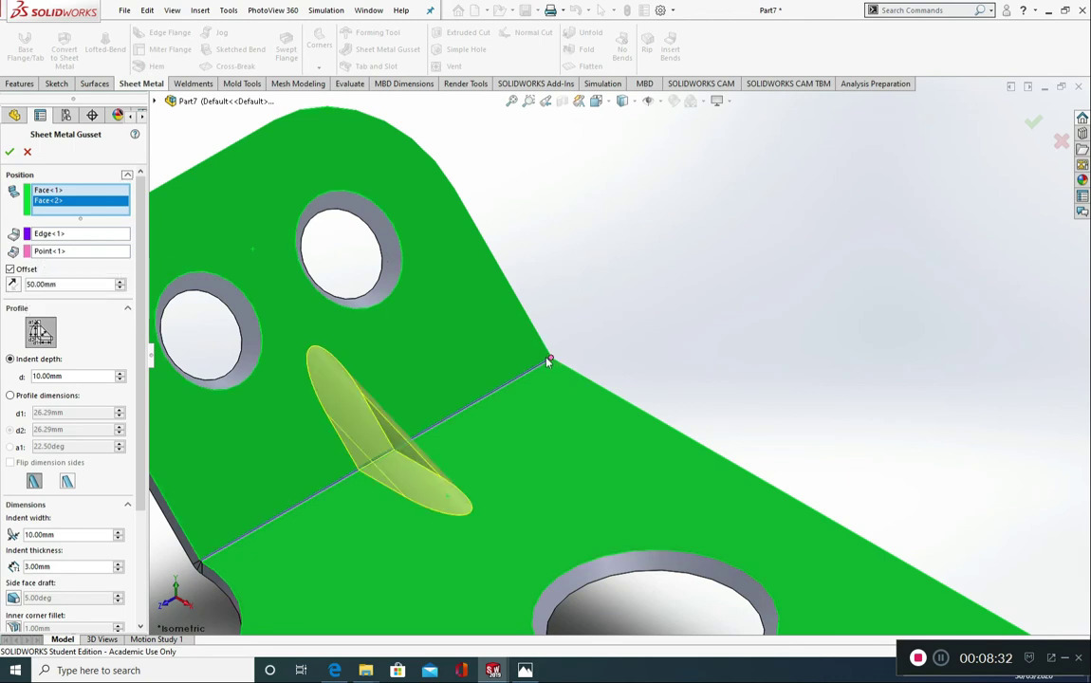
scroll(548, 361, "up", 2)
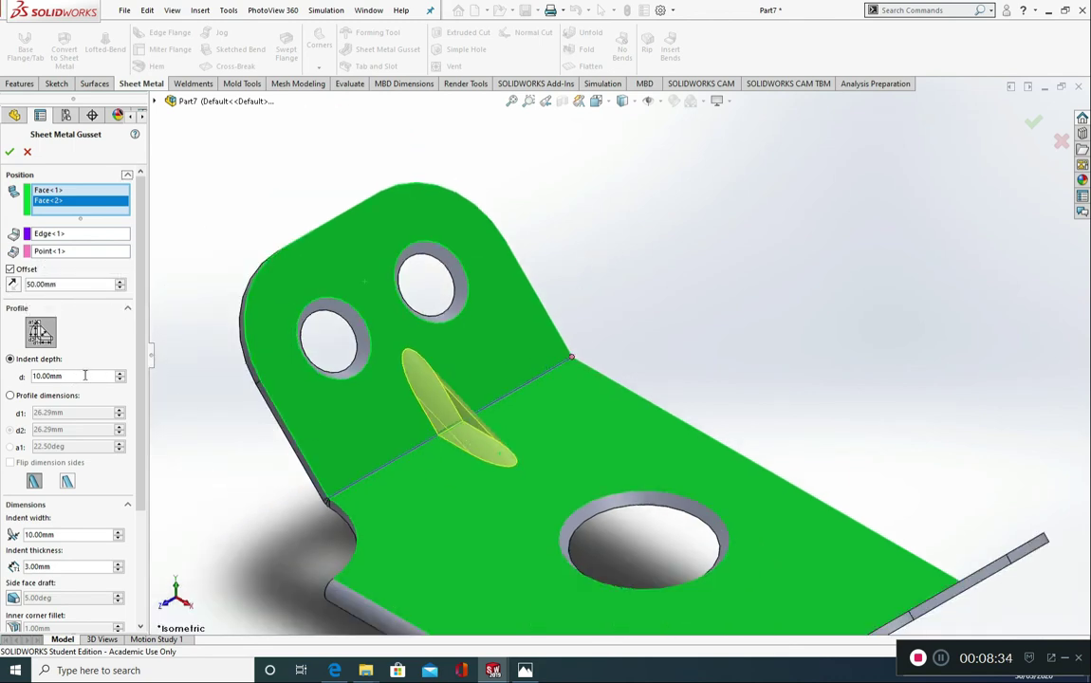
Try to create the gusset with a 6 mm indent thickness.
left_click(57, 376)
left_click(67, 535)
left_click(54, 566)
type("1")
key("Return")
left_click_drag(63, 565, 38, 565)
type("6")
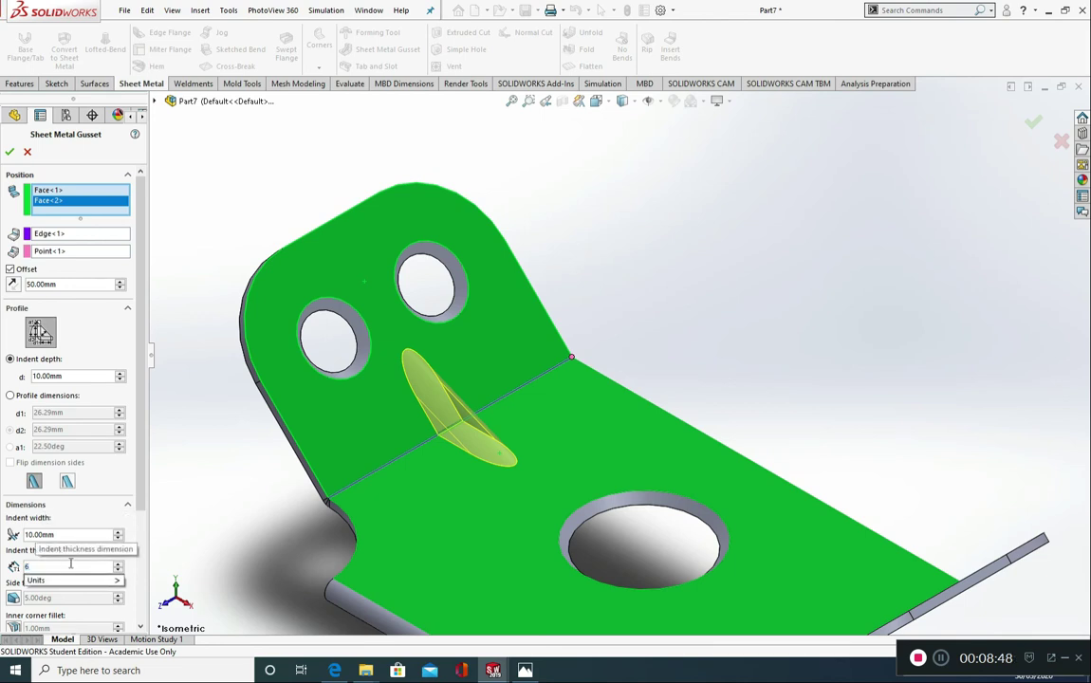
key("Return")
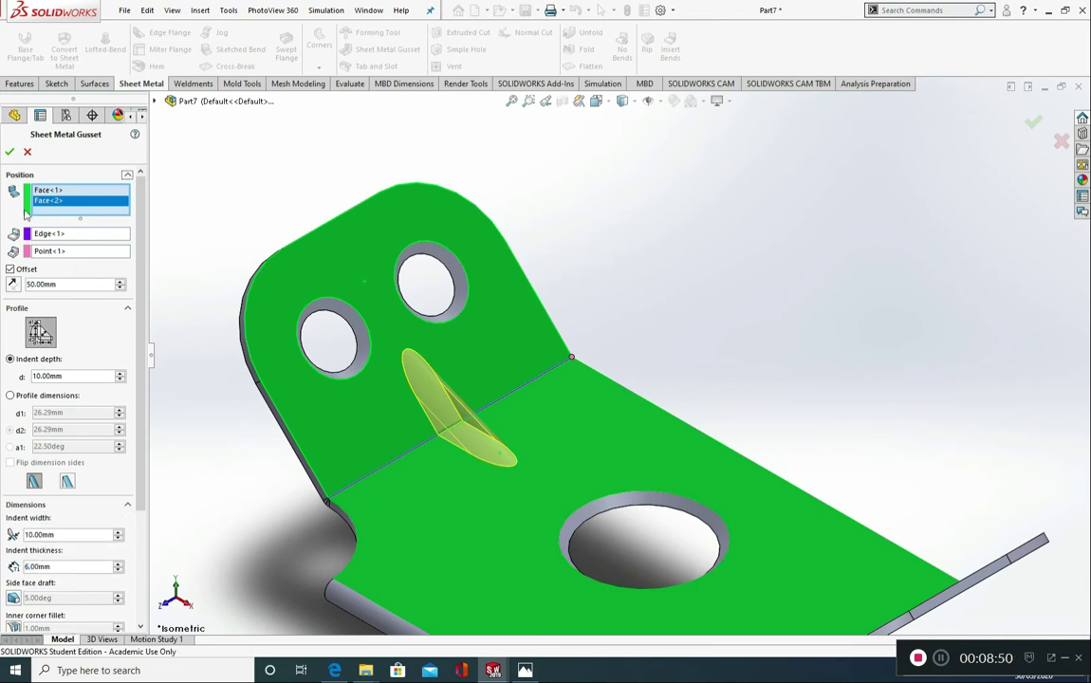
left_click(10, 151)
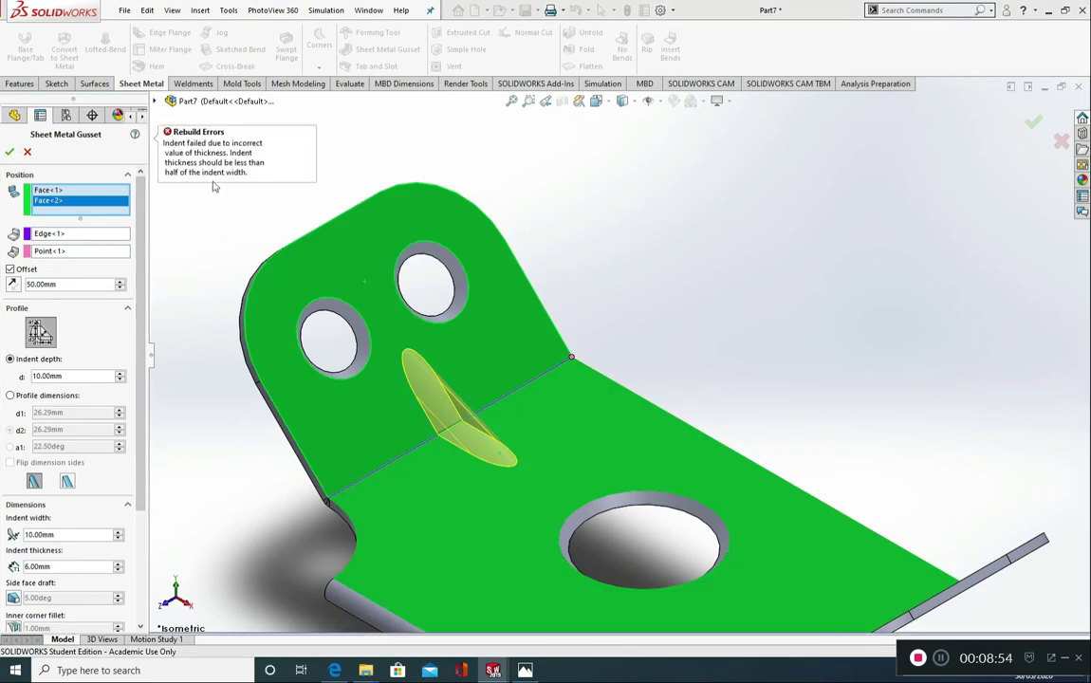
Set the gusset's indent thickness to 1 mm and create it on the left crossbar bend.
double_click(36, 567)
type("1")
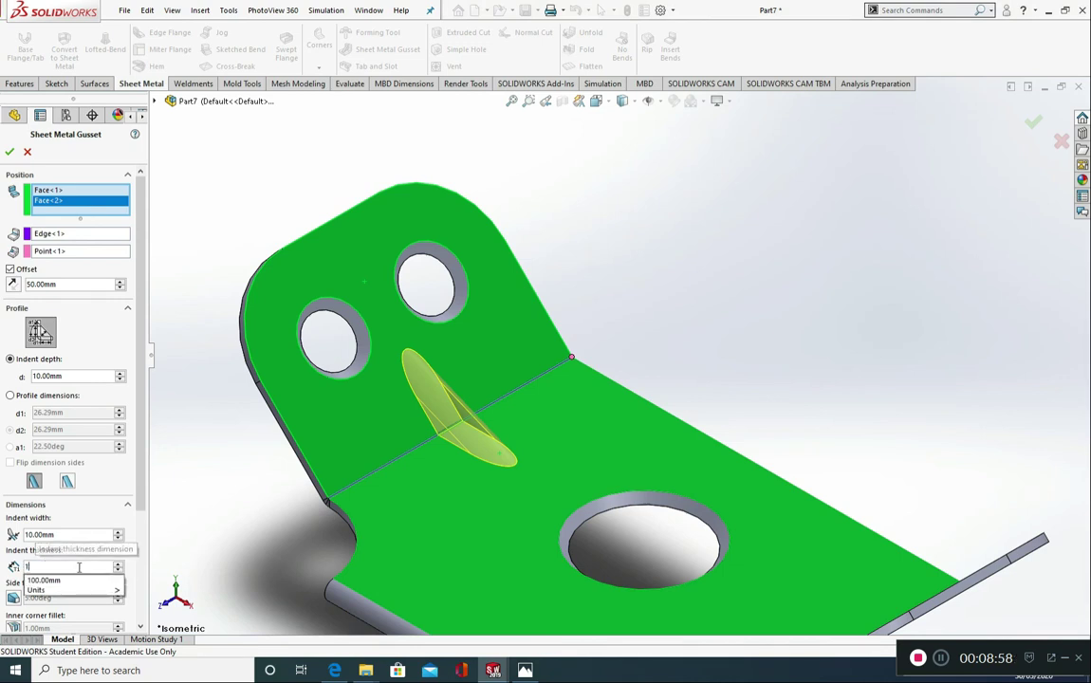
left_click(9, 152)
Create a Sheet Metal Gusset across the right crossbar bend with a 50 mm offset, 10 mm indent depth and 1 mm indent thickness.
scroll(356, 442, "up", 5)
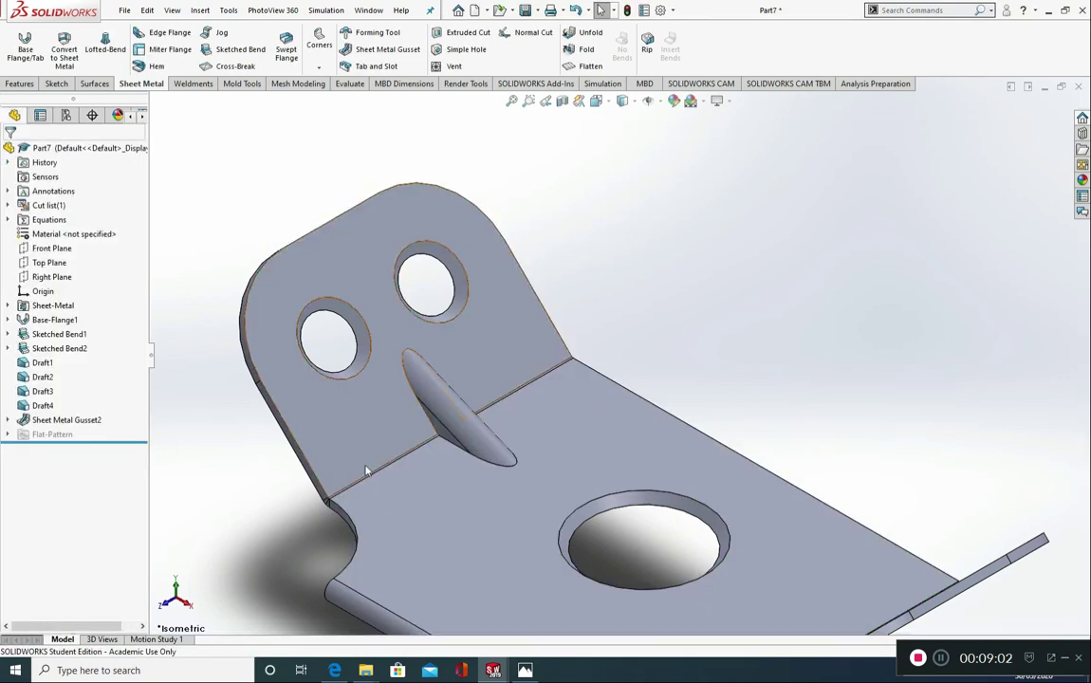
middle_click_drag(356, 441, 462, 494)
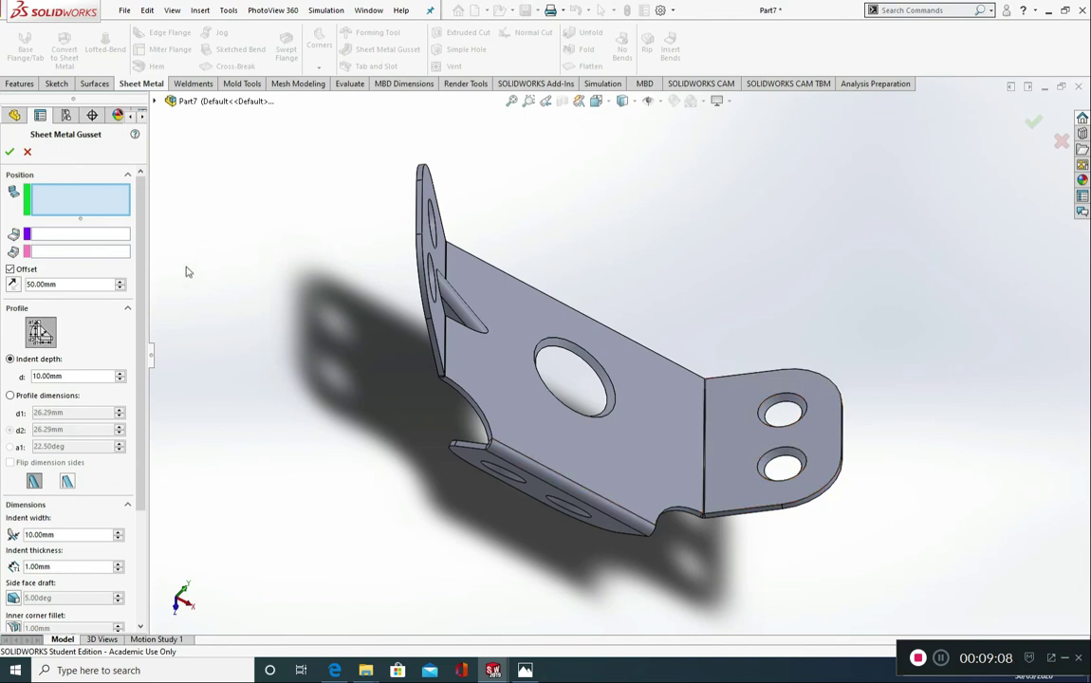
left_click(742, 448)
left_click(685, 442)
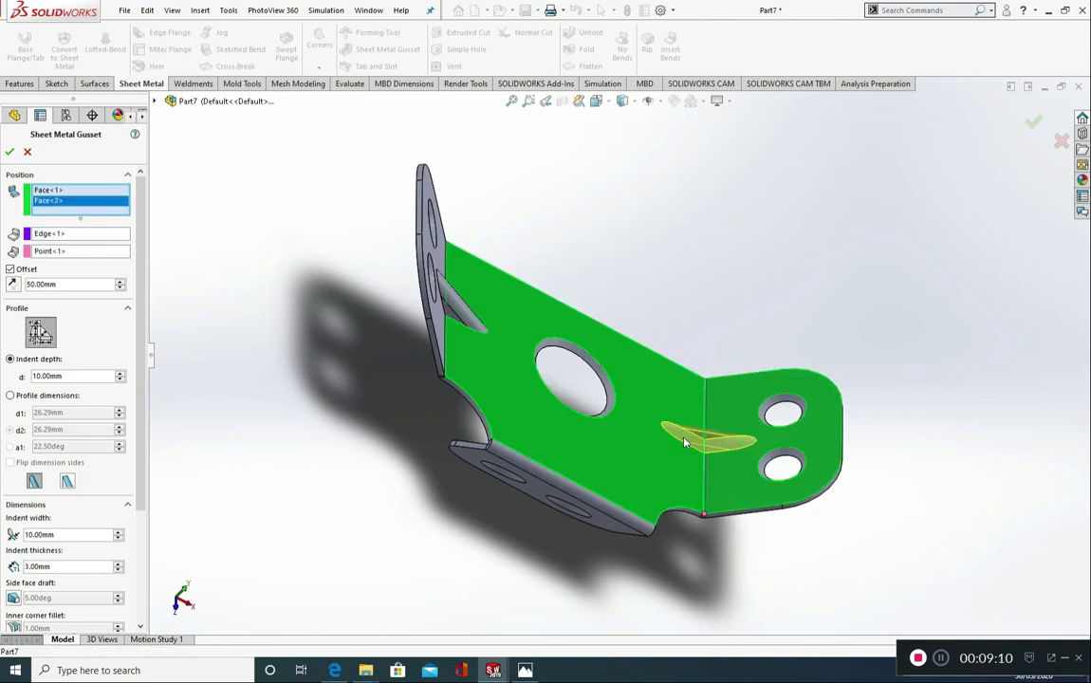
left_click(45, 285)
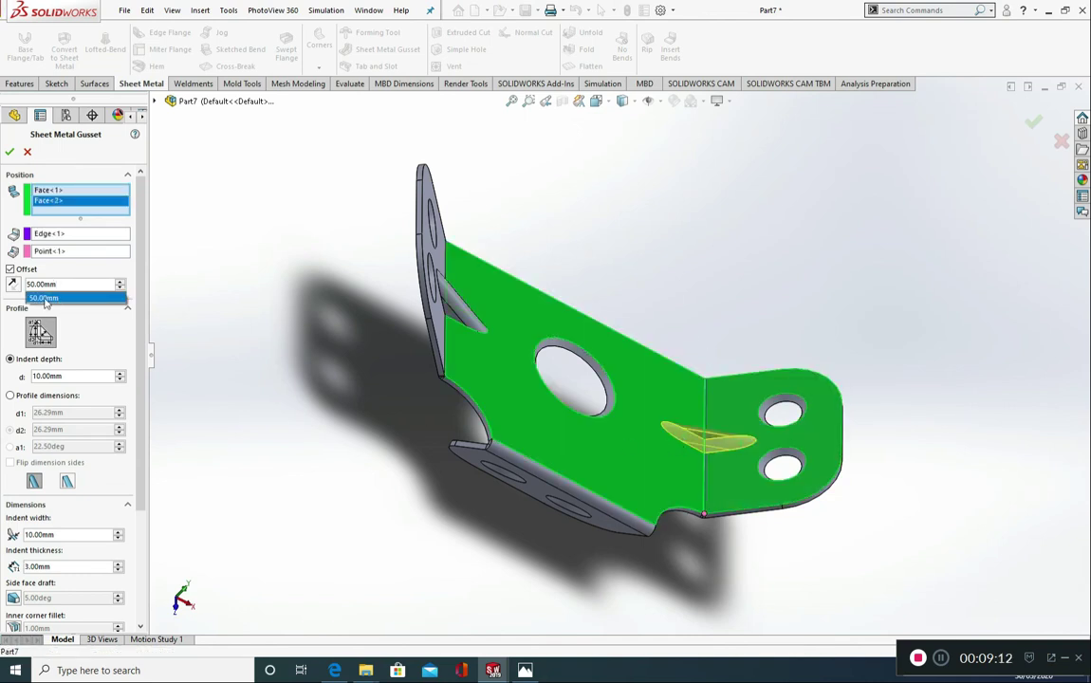
left_click(80, 376)
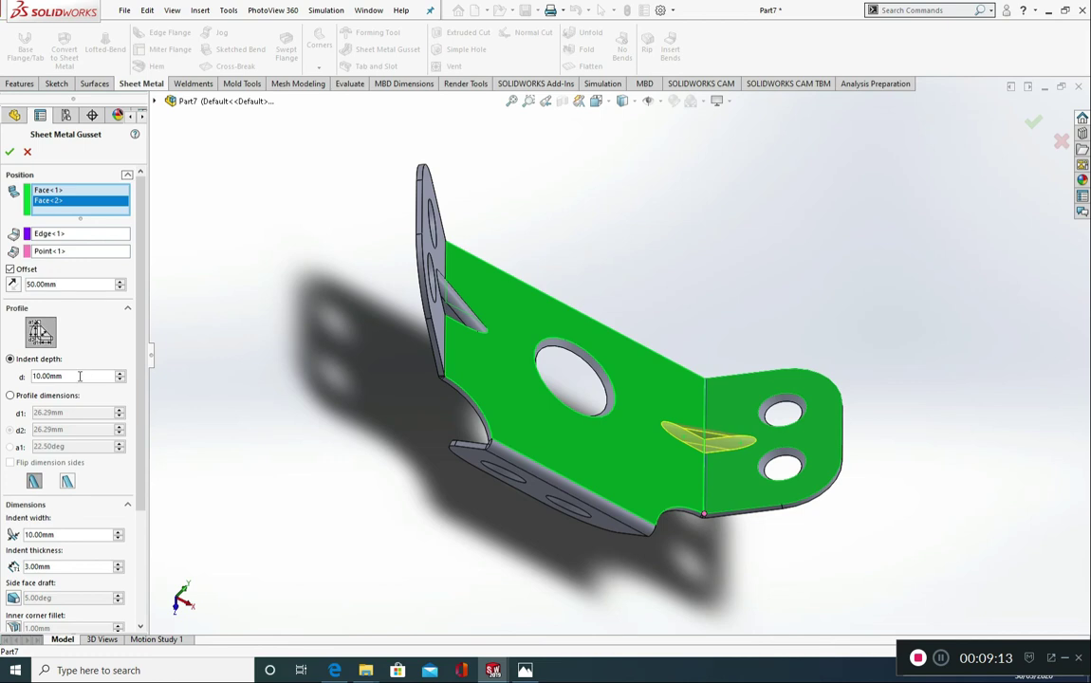
double_click(69, 566)
type("1")
key("Return")
left_click(9, 153)
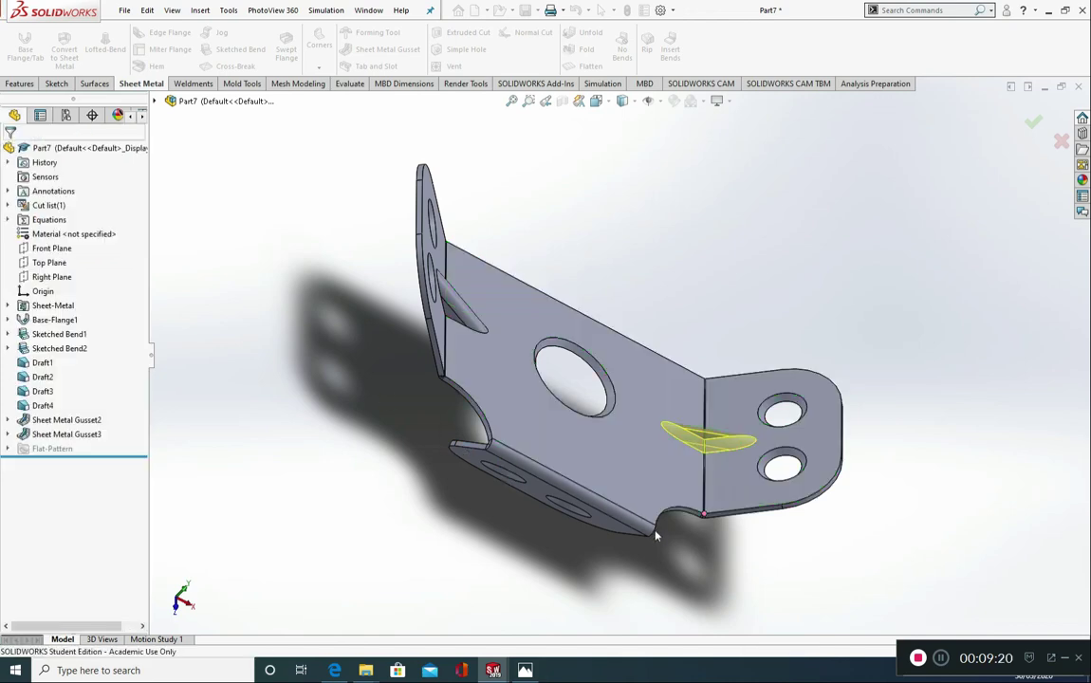
Create a Sheet Metal Gusset across the downward-bent flange's bend with a 50 mm offset, 10 mm indent depth and 1 mm indent thickness.
middle_click_drag(636, 513, 575, 421)
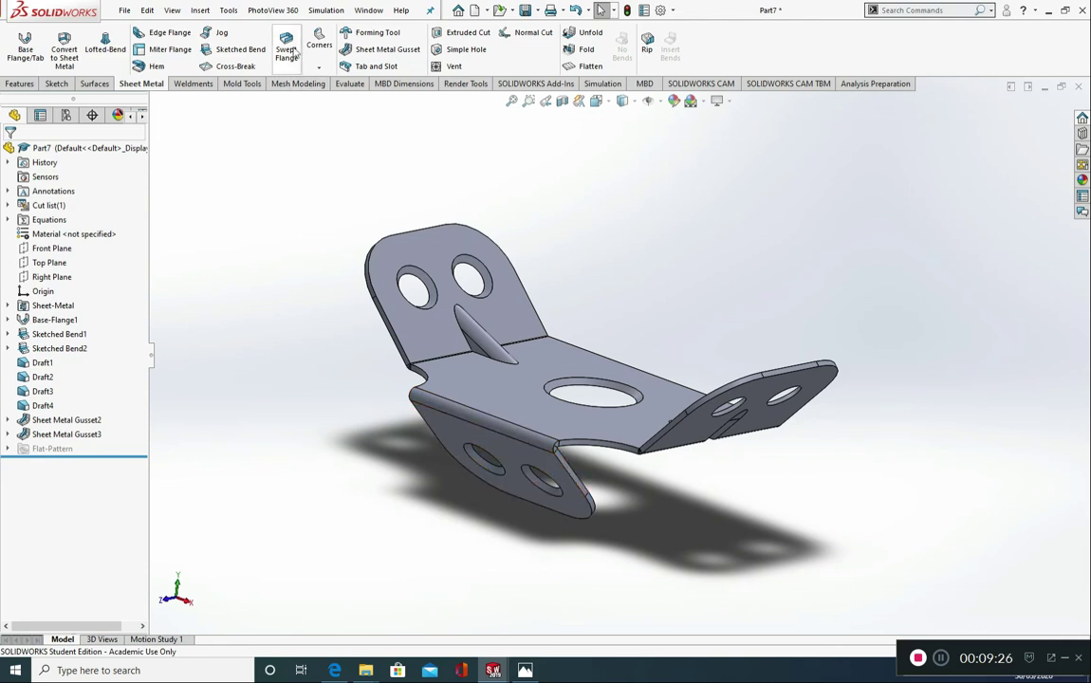
left_click(372, 49)
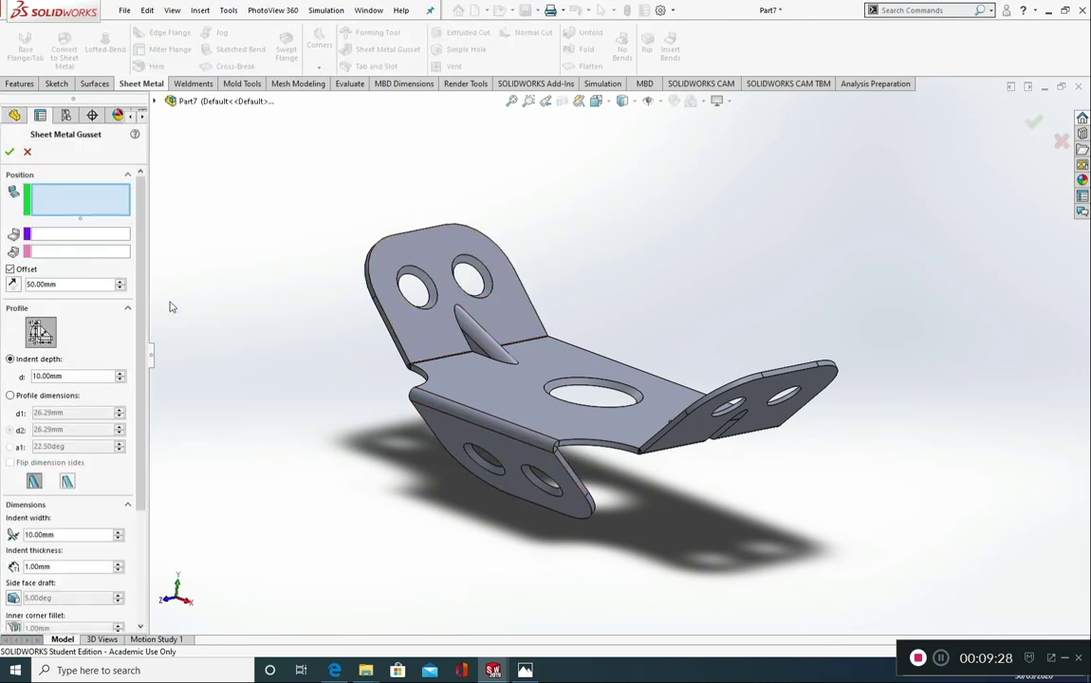
left_click(452, 403)
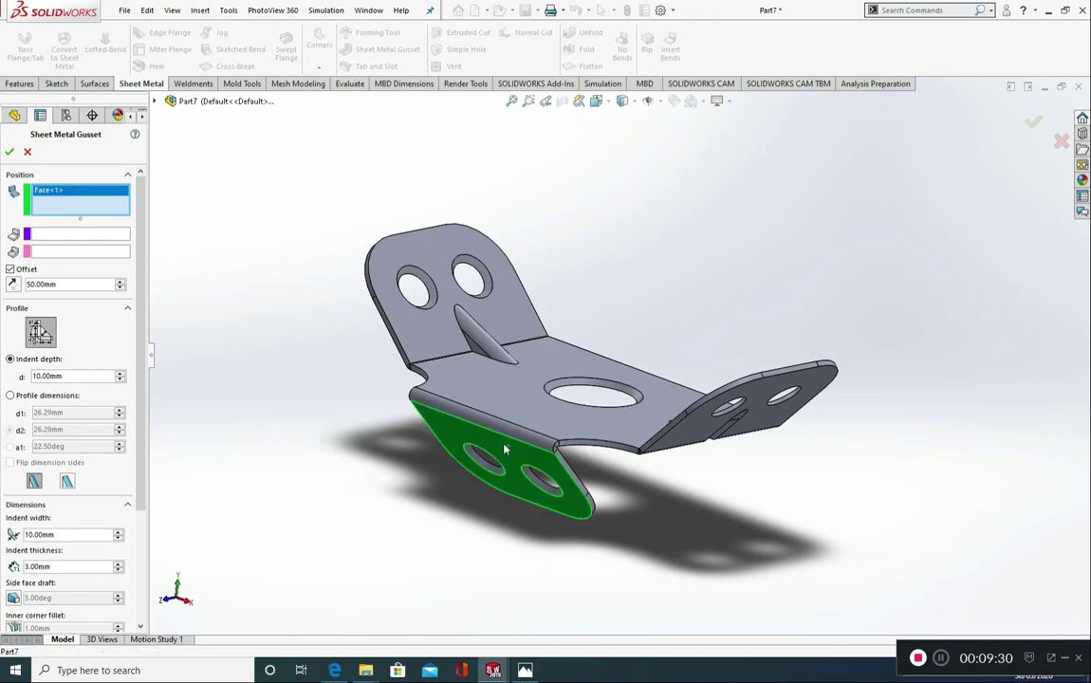
left_click(514, 388)
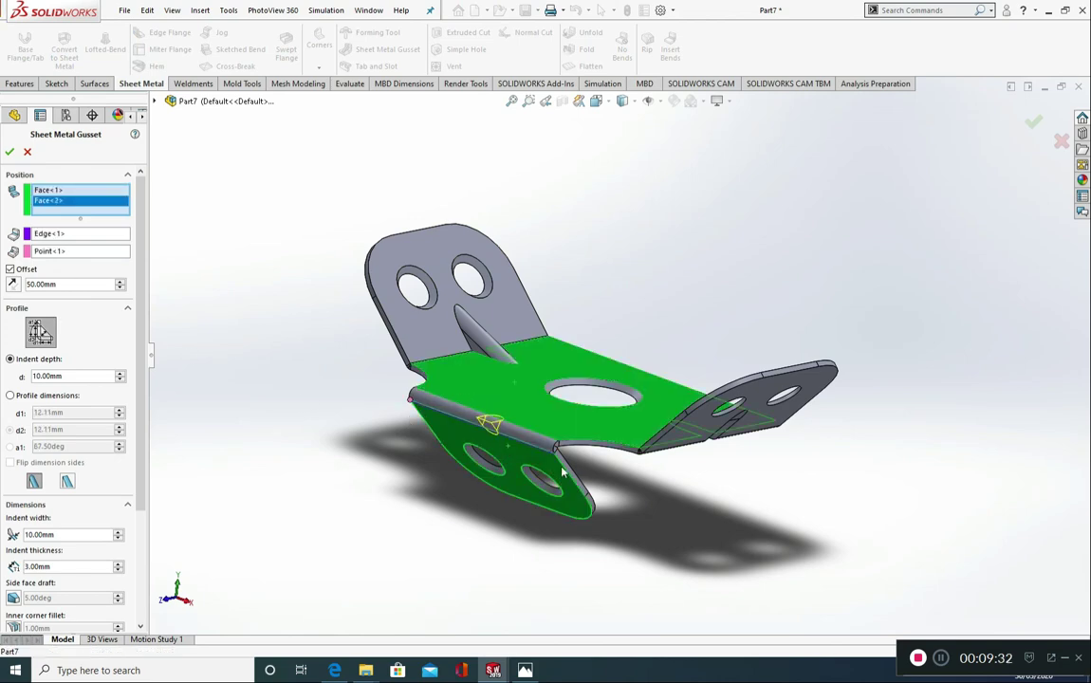
scroll(457, 382, "down", 3)
middle_click_drag(545, 383, 589, 413)
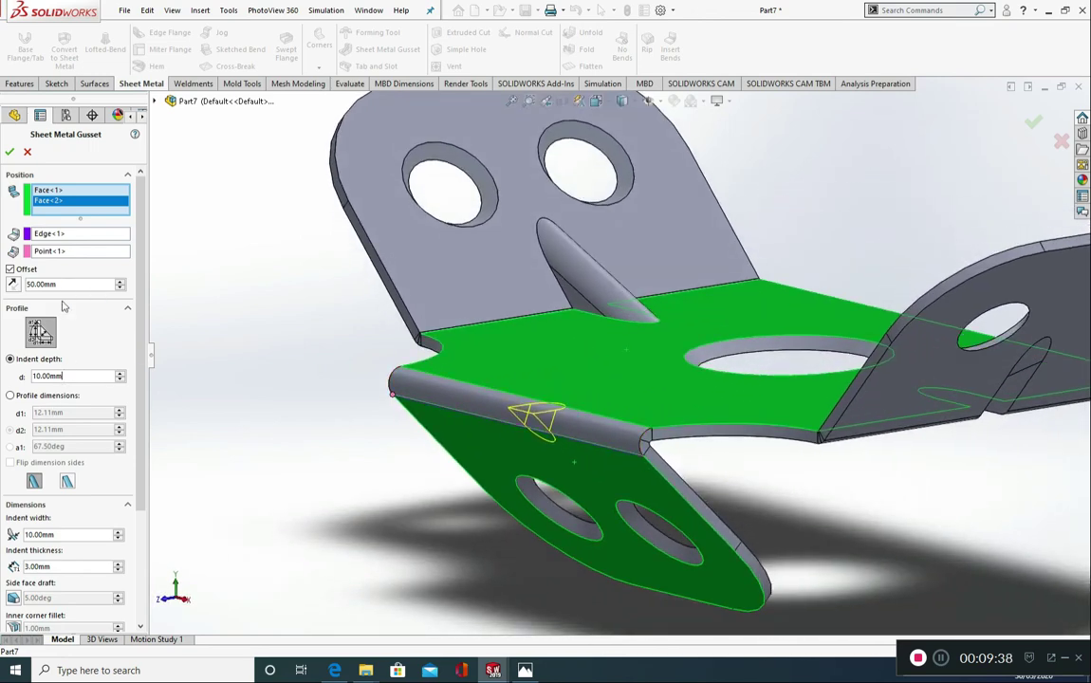
double_click(68, 564)
type("1")
key("Return")
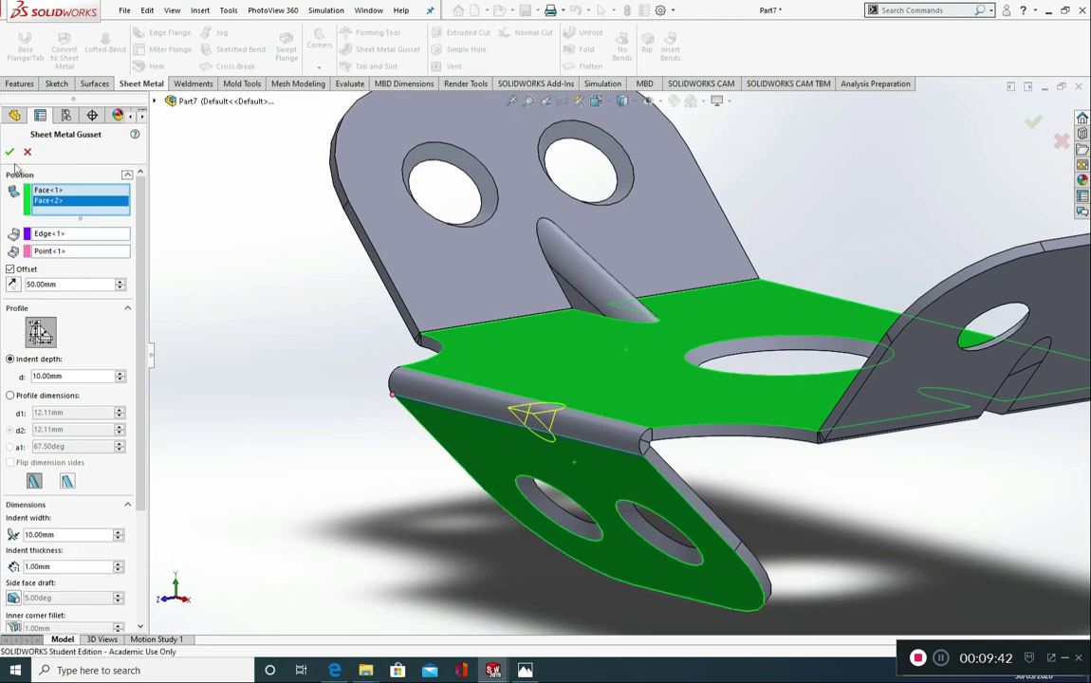
left_click(8, 152)
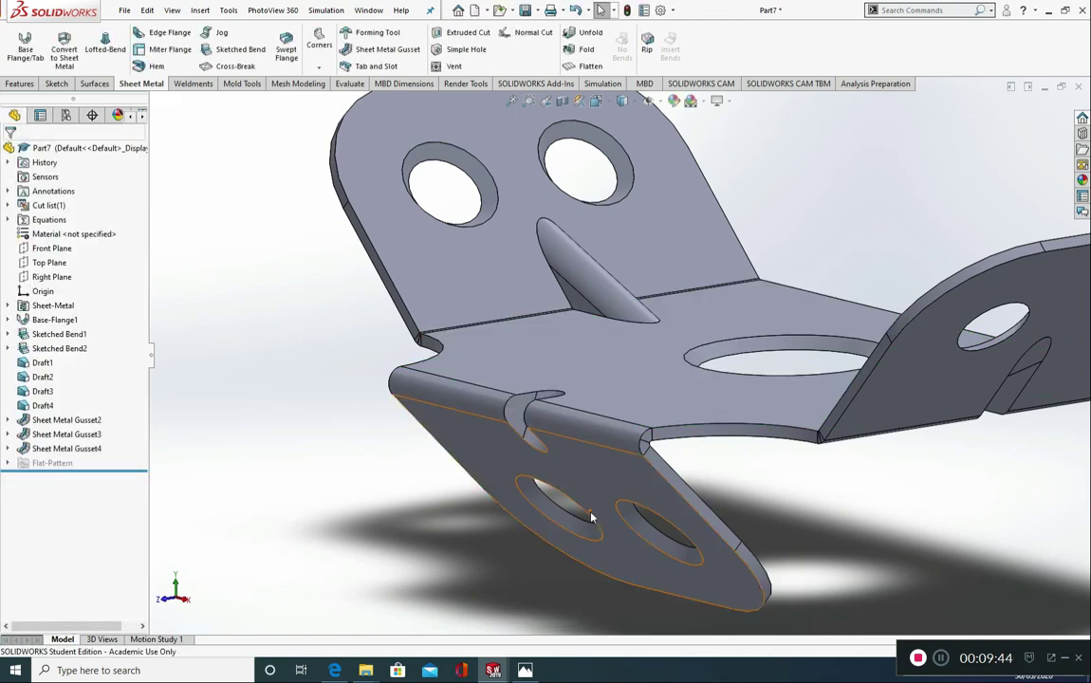
Show the bracket in isometric view and apply the solid Red appearance to its whole body.
middle_click_drag(590, 517, 710, 435)
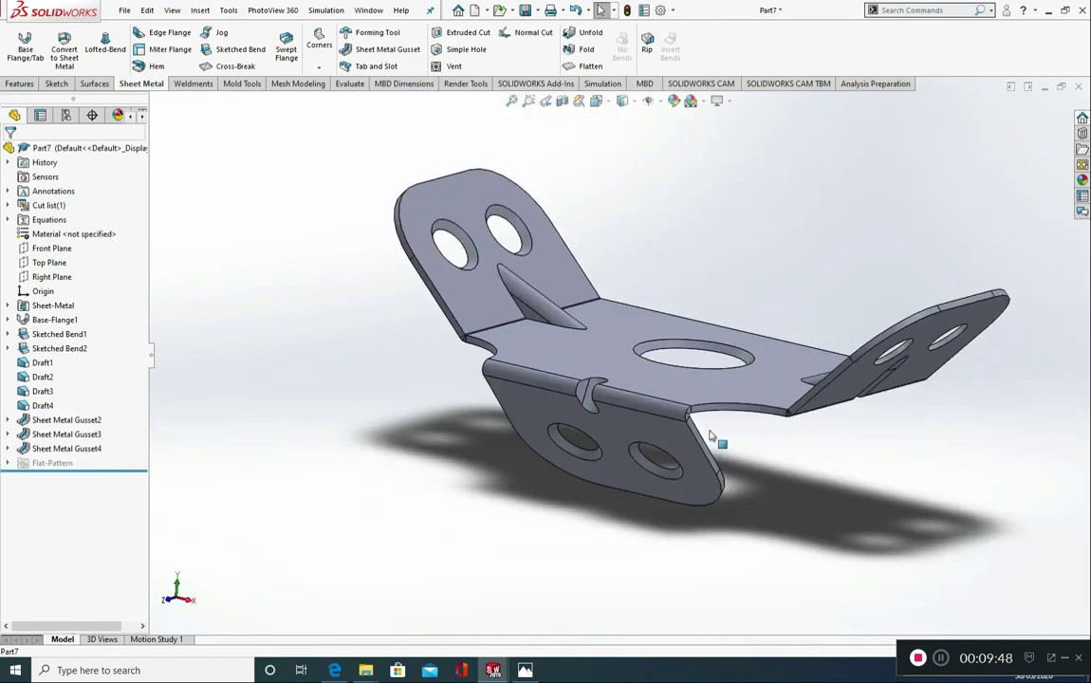
key("ctrl+7")
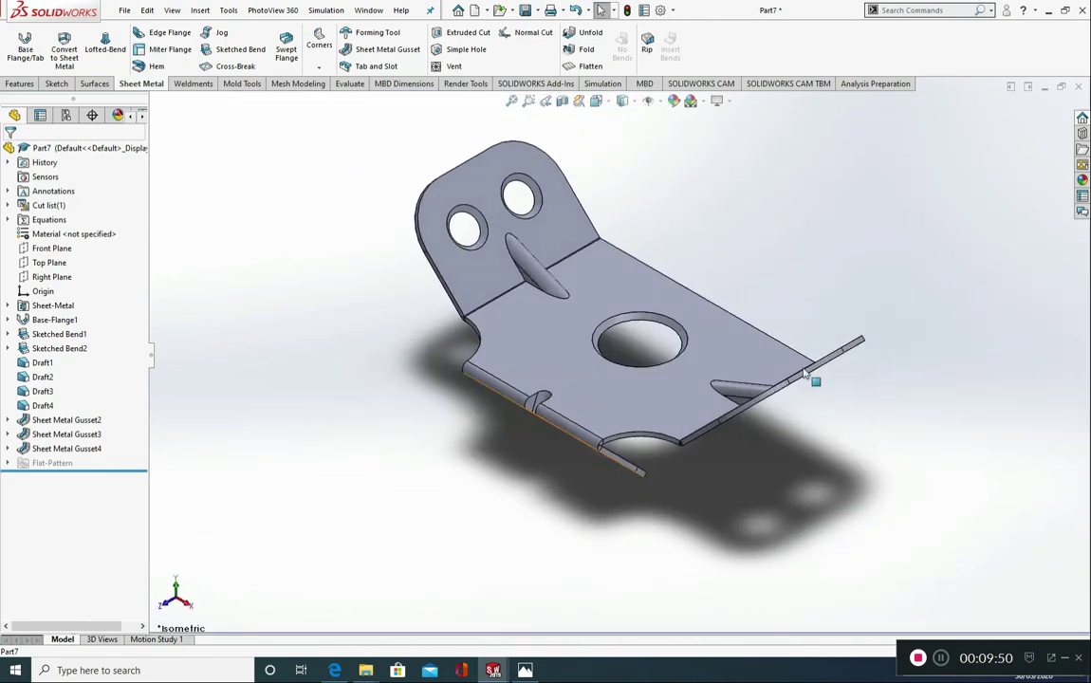
left_click(1082, 180)
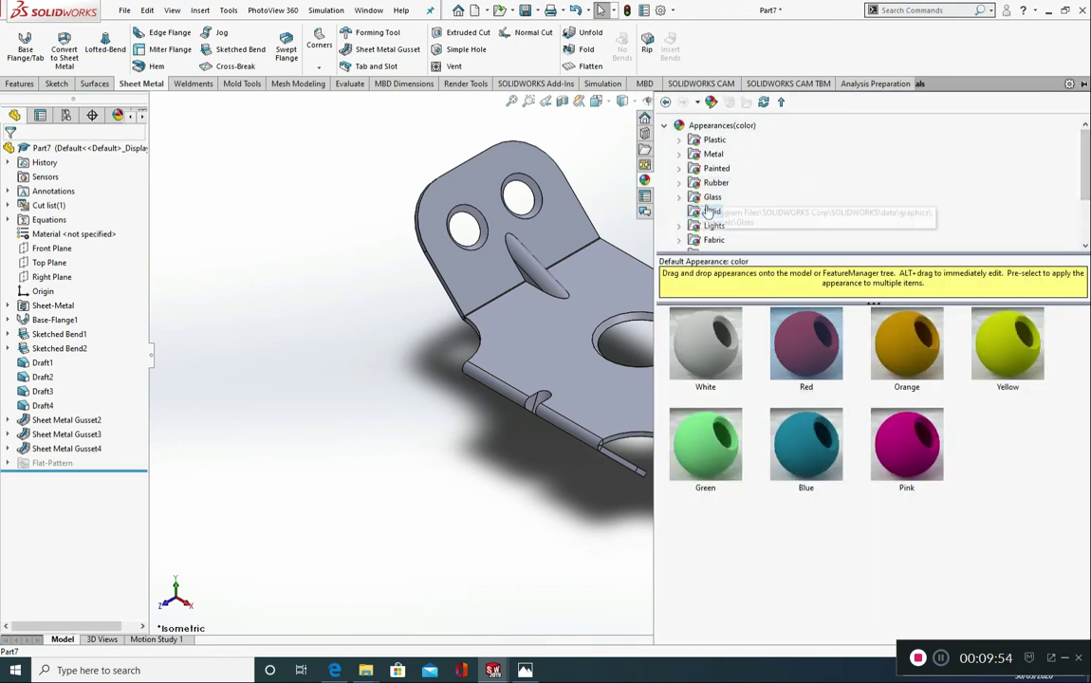
left_click(804, 358)
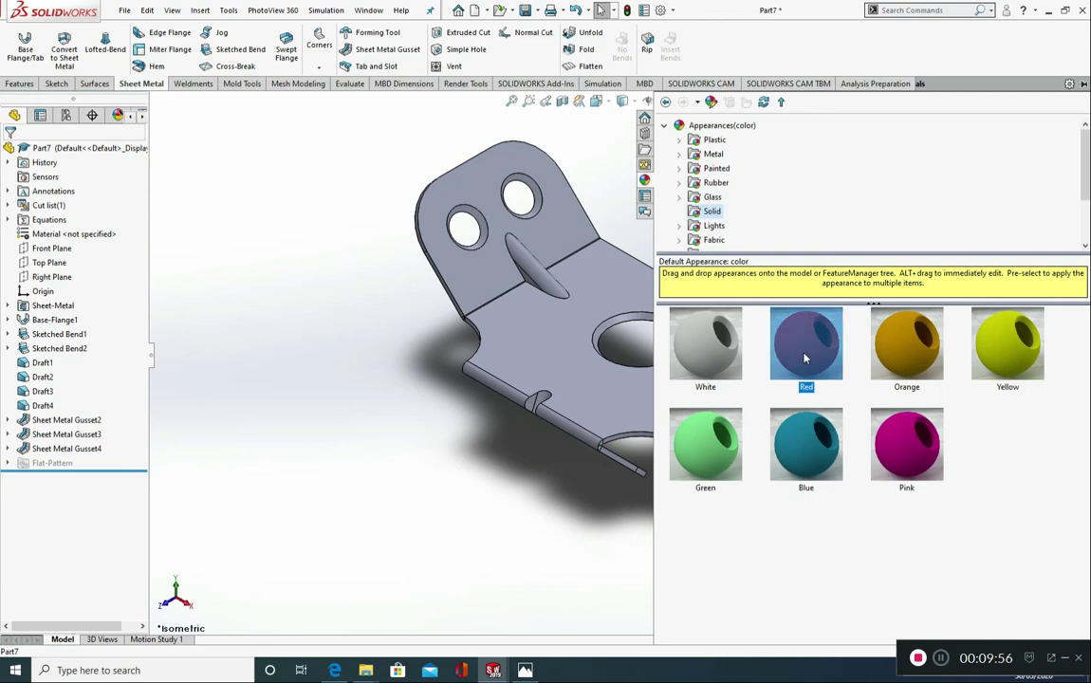
left_click_drag(804, 358, 566, 358)
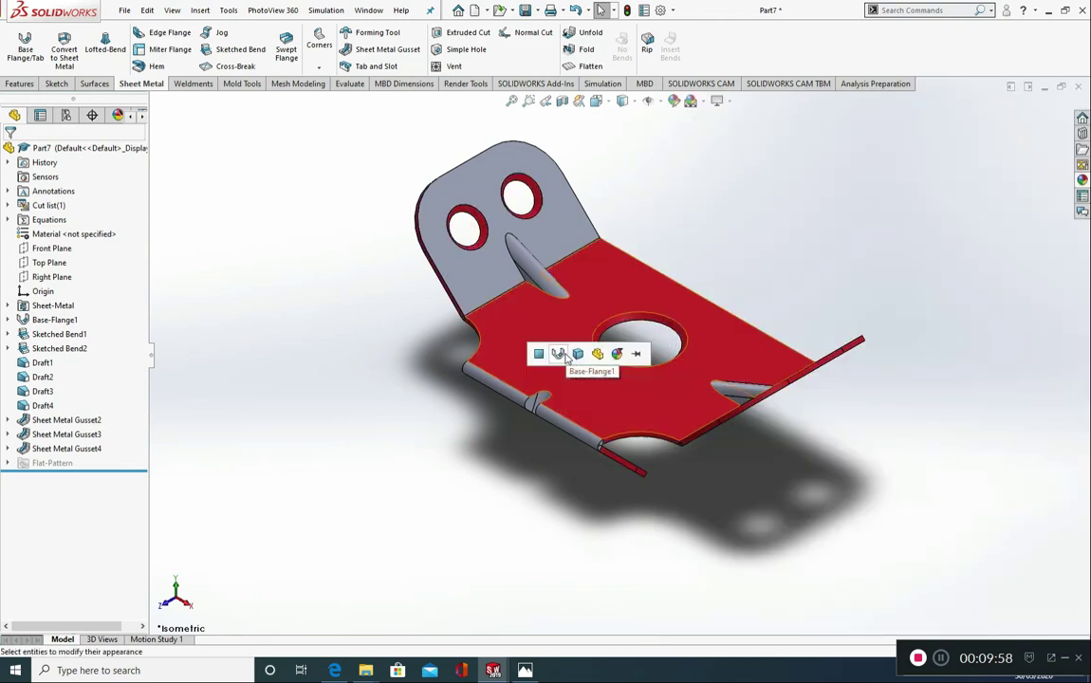
left_click(578, 355)
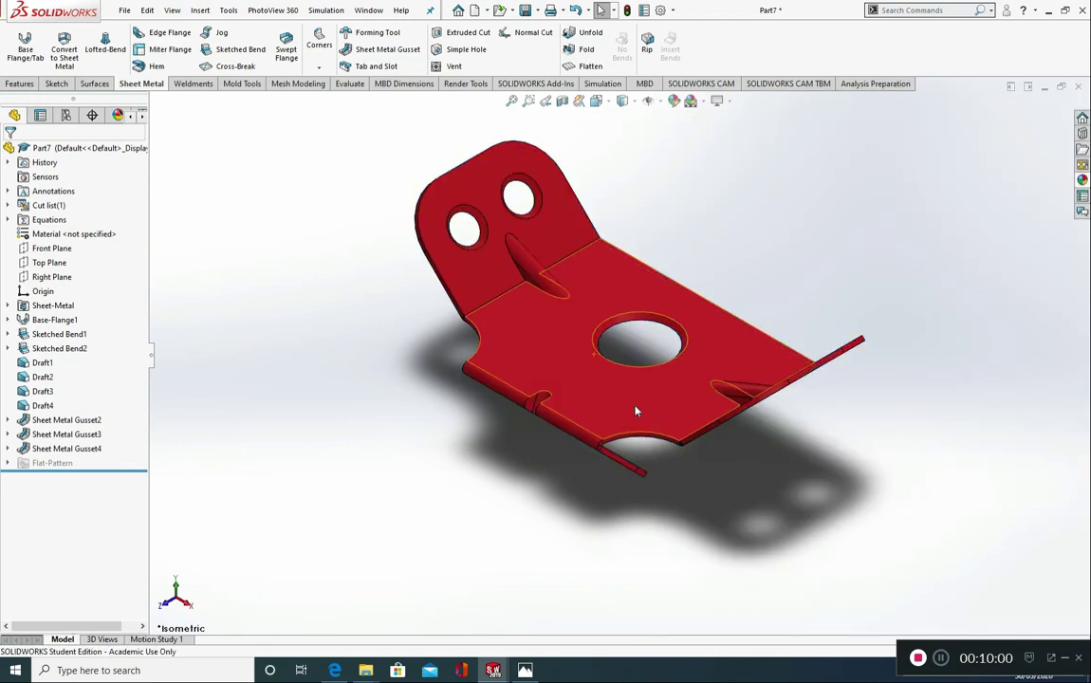